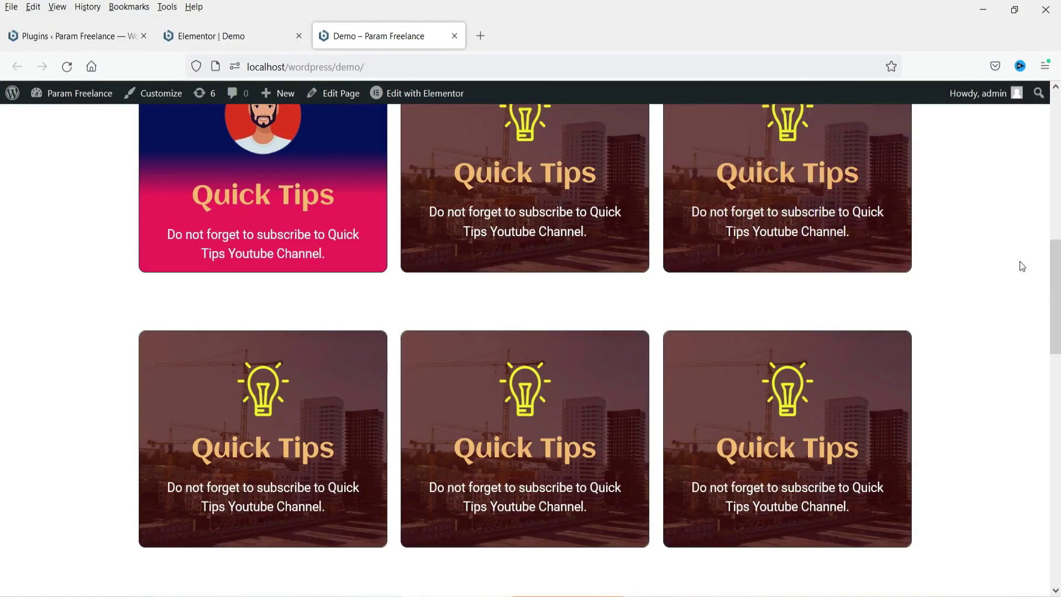
# - Examine the finished Quick Tips flip boxes and the plan pricing tables on the published demo page
pyautogui.scroll(5, 1022, 266)
pyautogui.moveTo(507, 235)
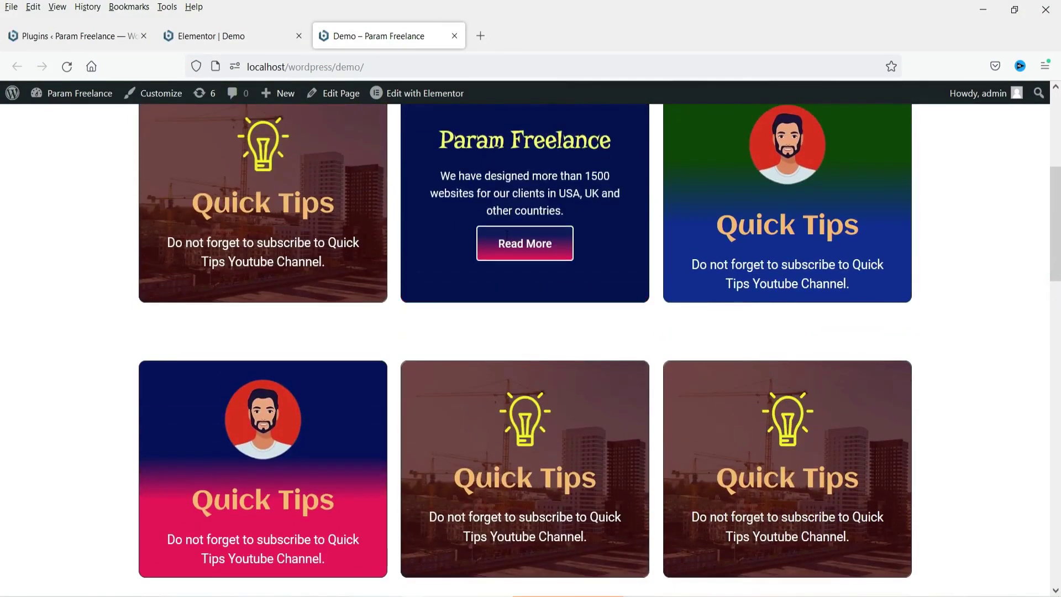
pyautogui.scroll(-3, 999, 321)
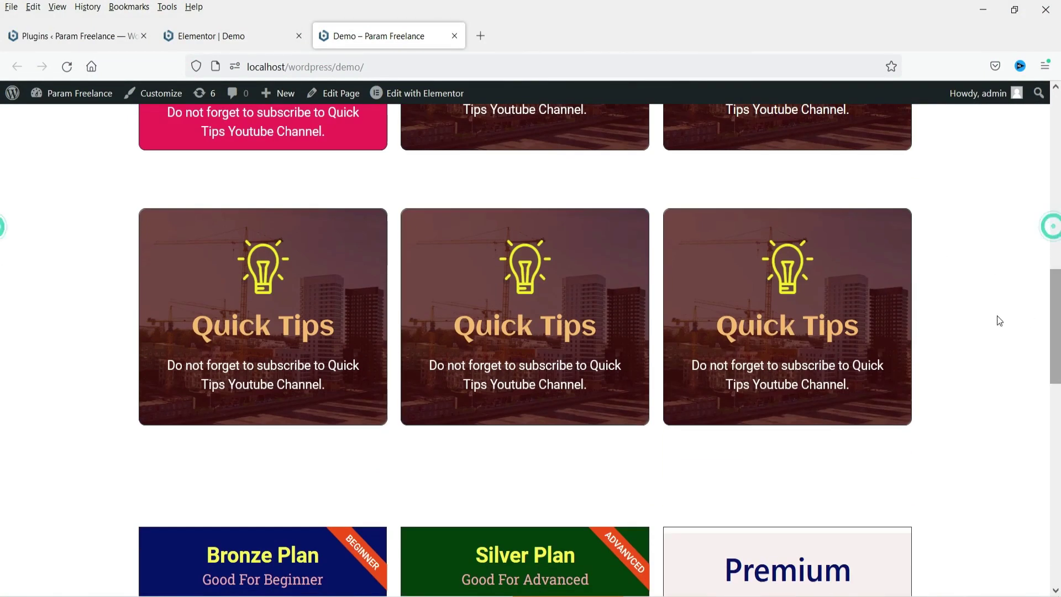
pyautogui.moveTo(571, 317)
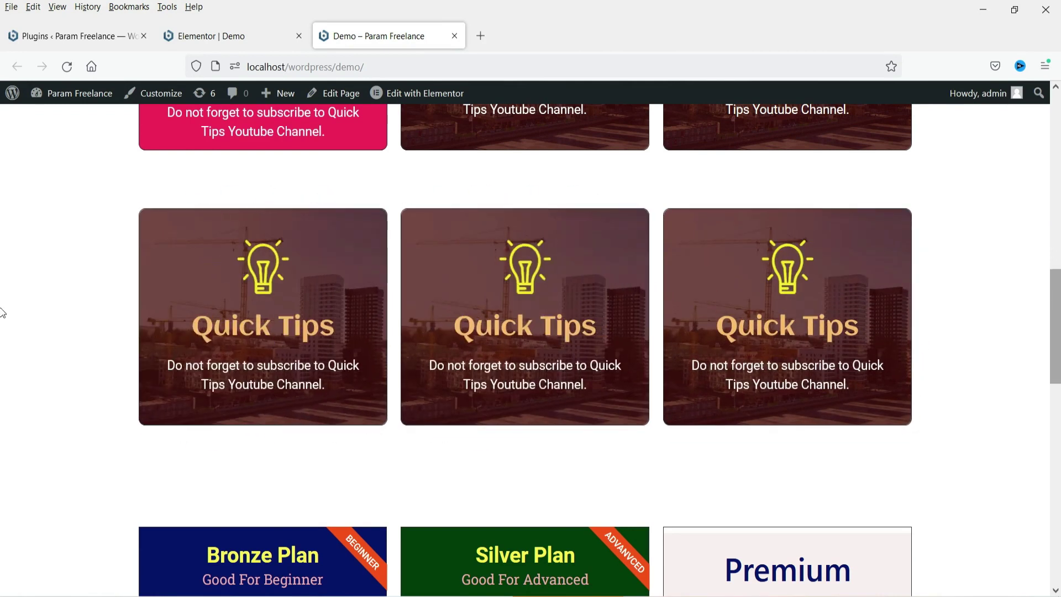
pyautogui.moveTo(1057, 311); pyautogui.dragTo(1057, 408)
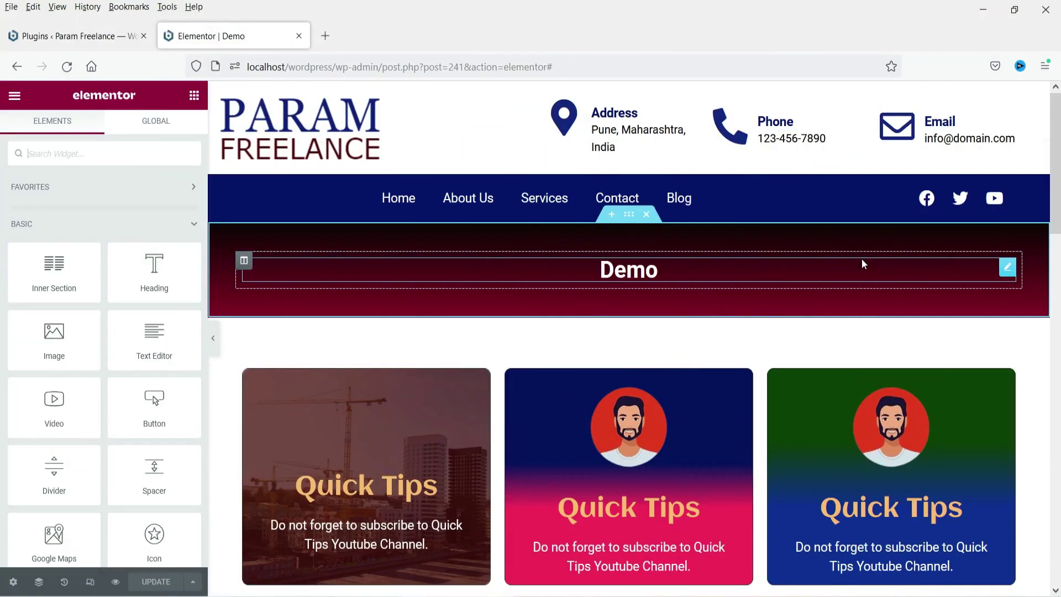
# - Add a single-column section below the last row of Quick Tips boxes
pyautogui.scroll(-15, 661, 287)
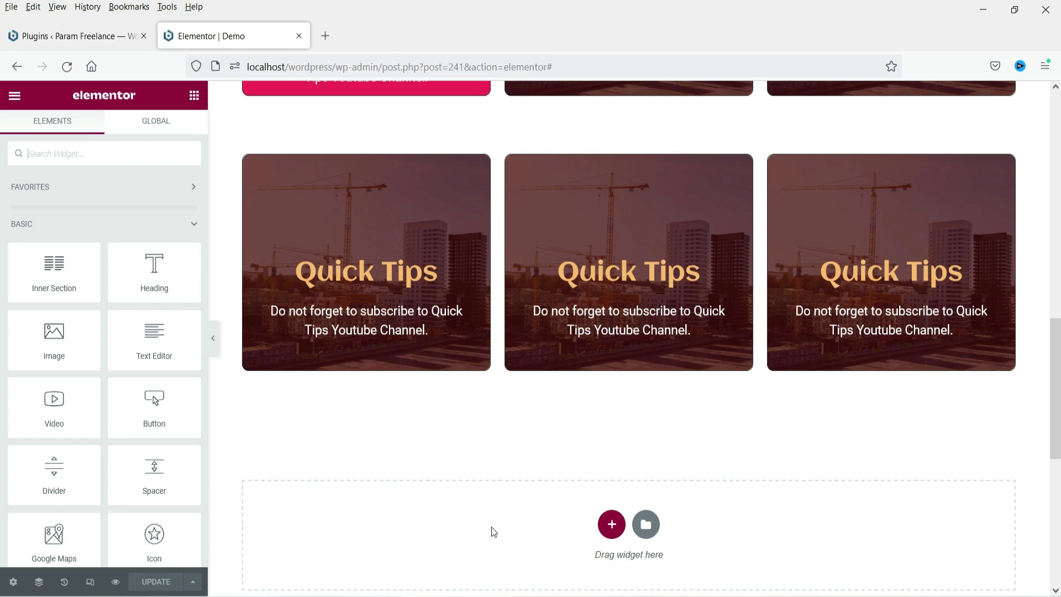
pyautogui.scroll(-3, 608, 452)
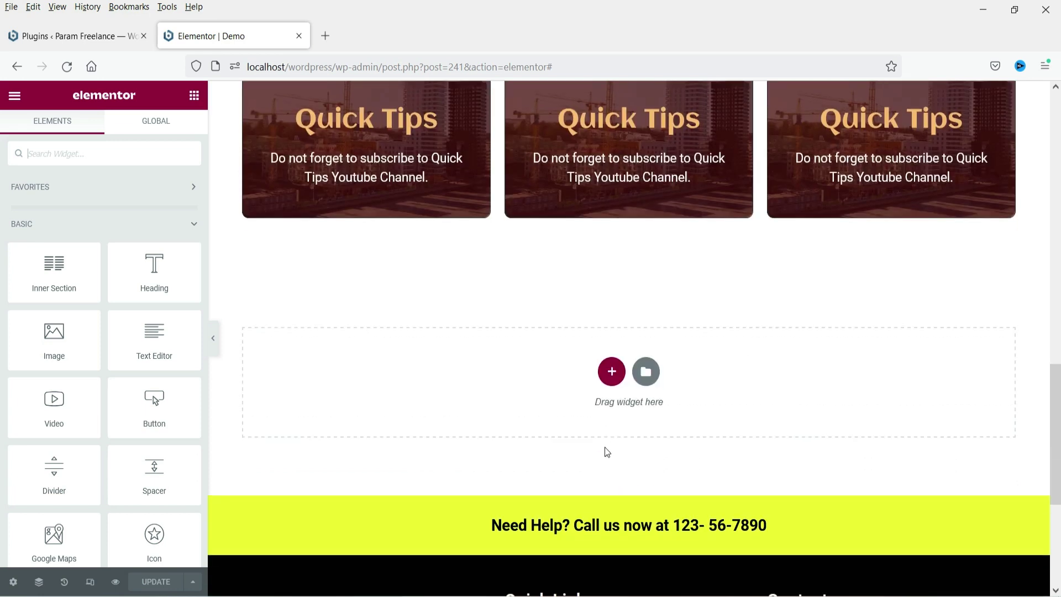
pyautogui.click(613, 374)
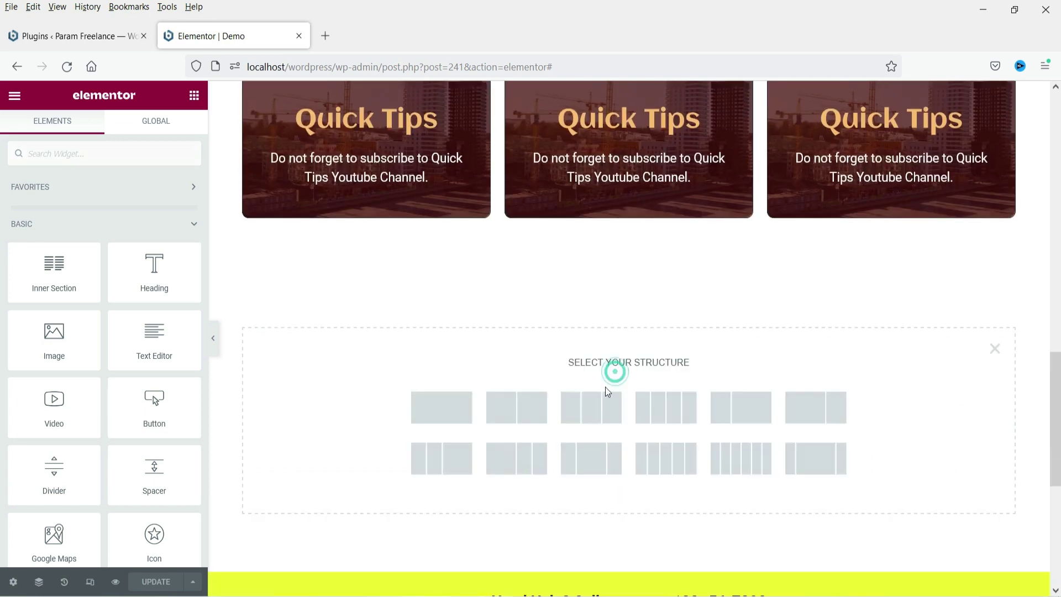
pyautogui.click(445, 402)
# - Unlink the new section's padding values and set the top and bottom padding to 60 px
pyautogui.click(173, 130)
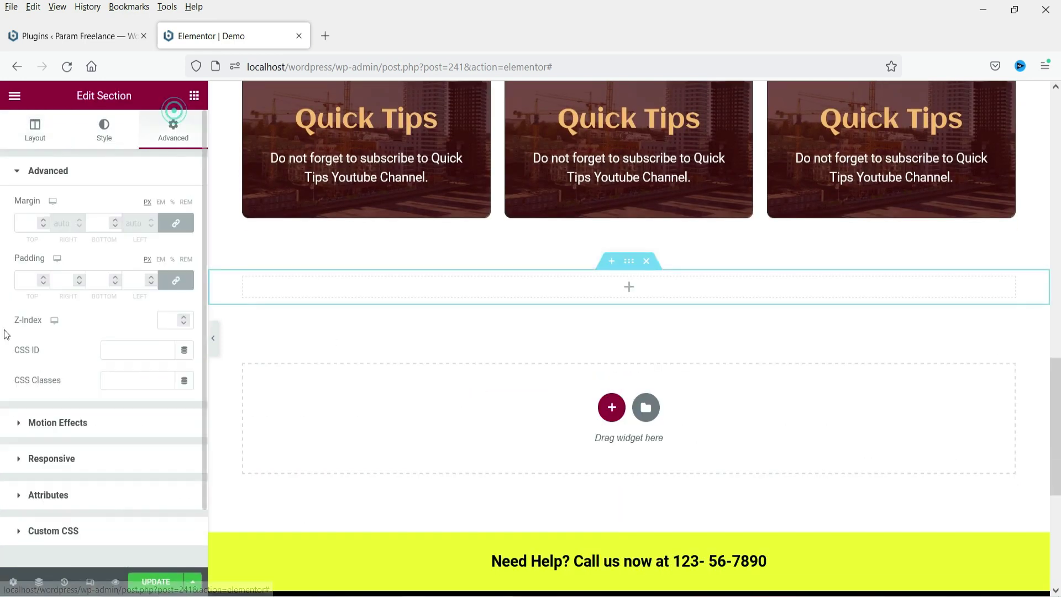
pyautogui.click(175, 281)
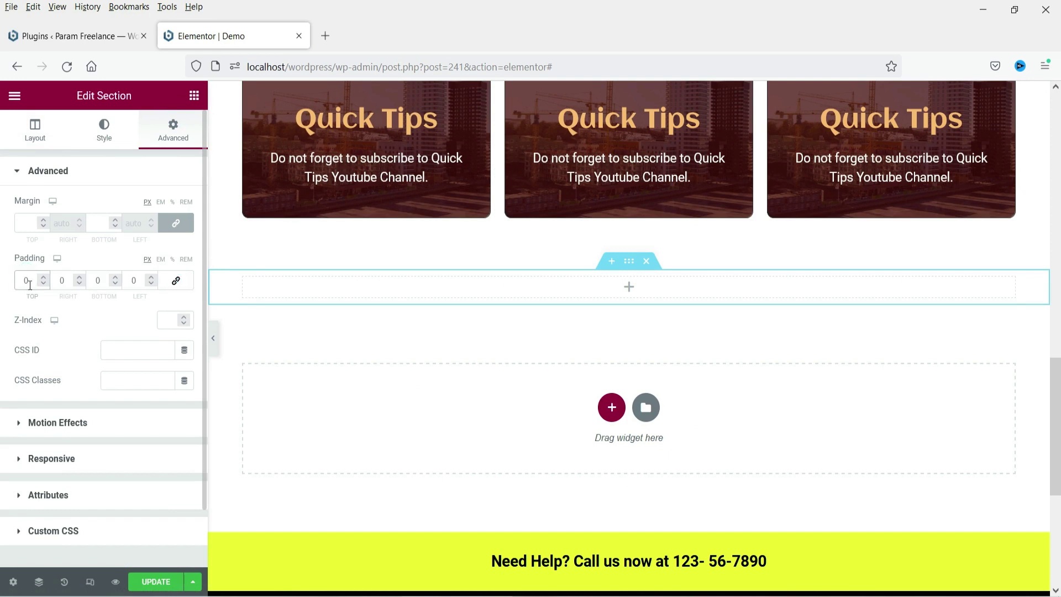
pyautogui.click(23, 281)
pyautogui.write('60')
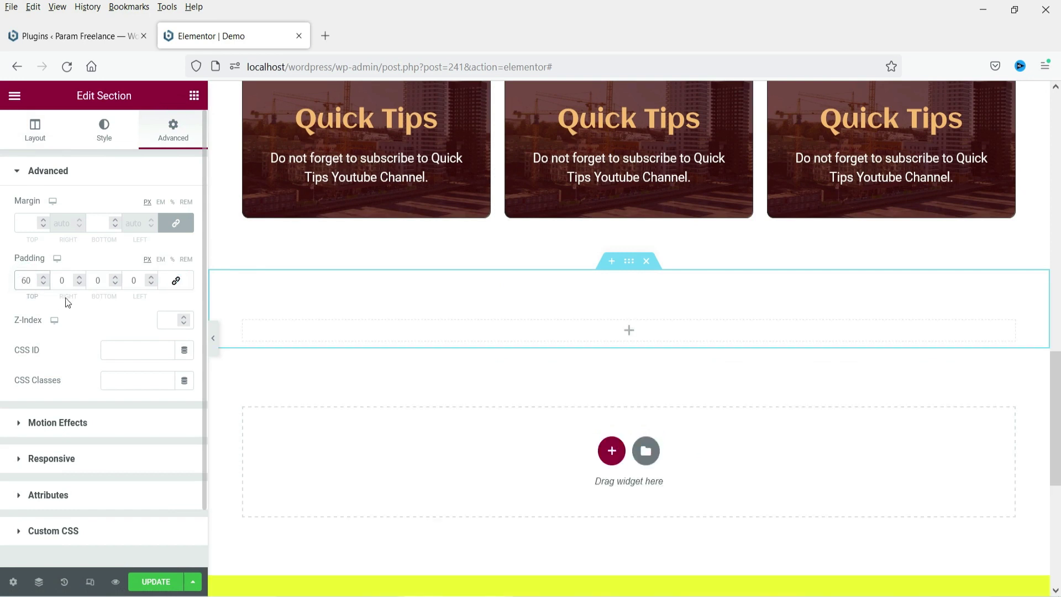
pyautogui.click(97, 282)
pyautogui.write('60')
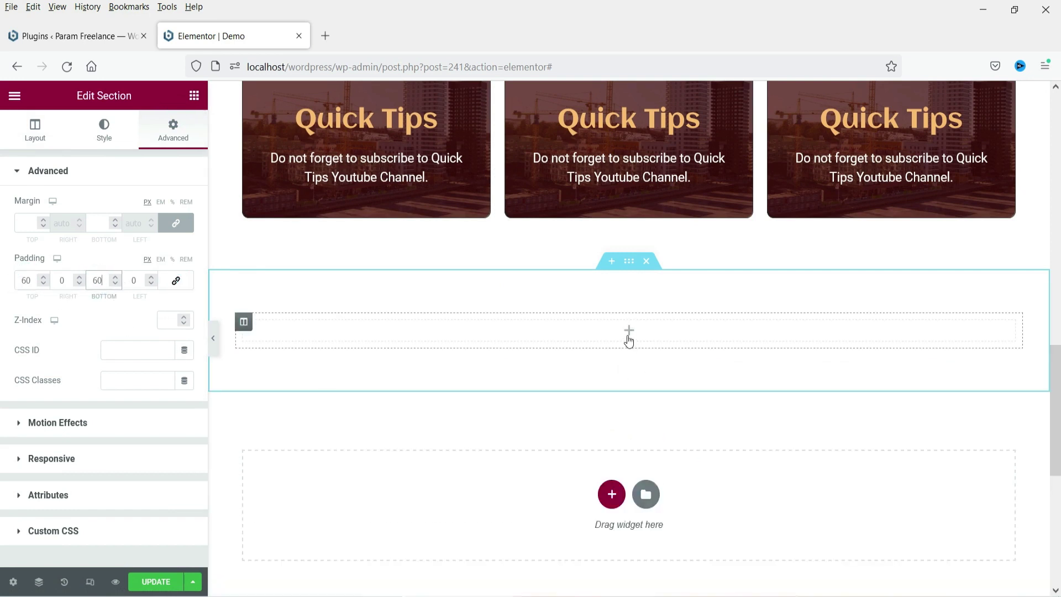
# - Find the Price Table widget by searching "price" and place it in the new section's empty column
pyautogui.click(629, 337)
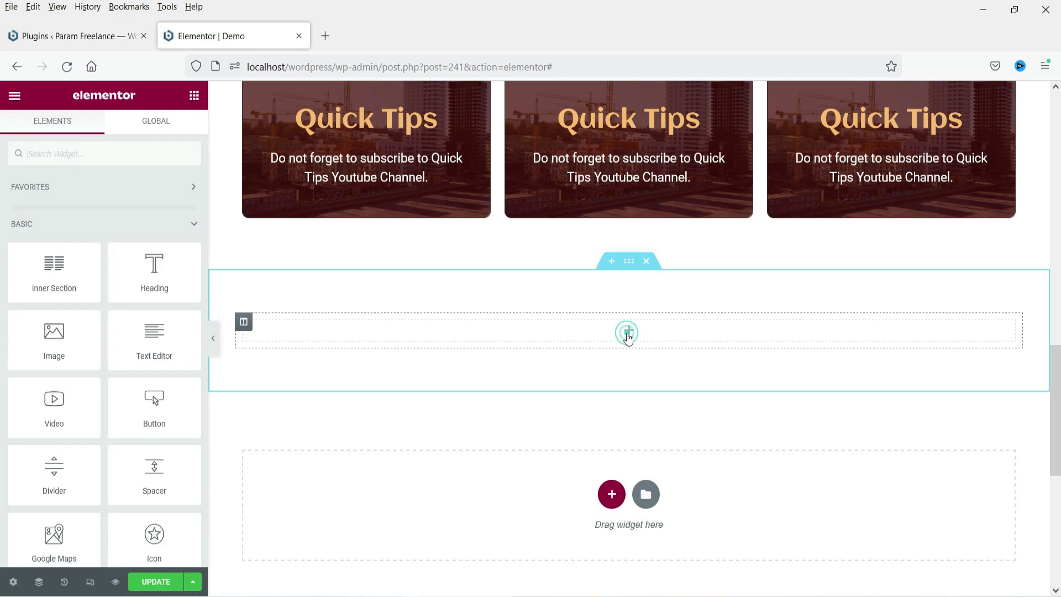
pyautogui.click(48, 148)
pyautogui.write('price')
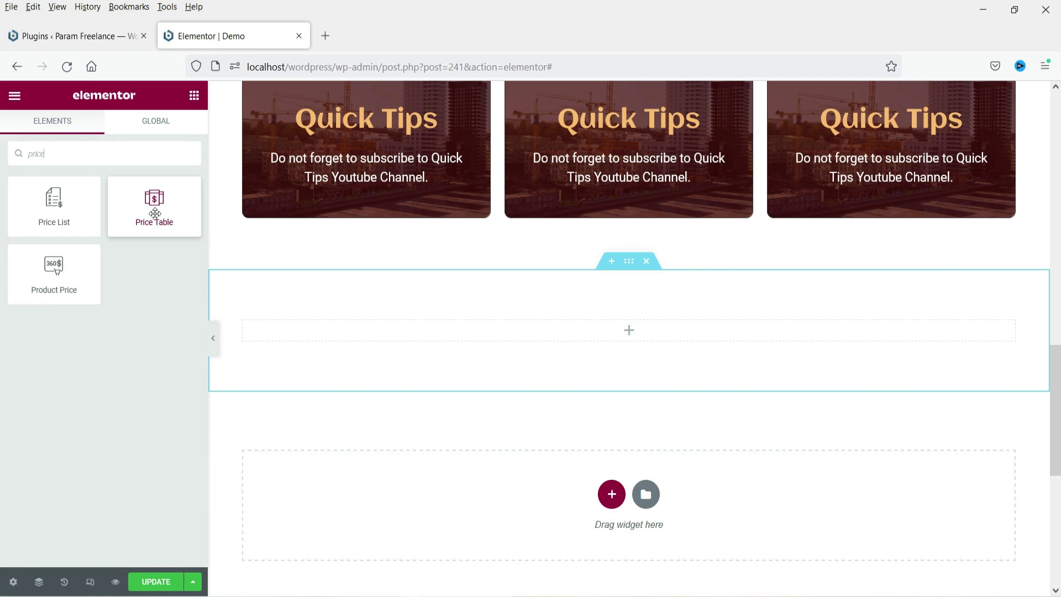
pyautogui.moveTo(153, 199); pyautogui.dragTo(416, 339)
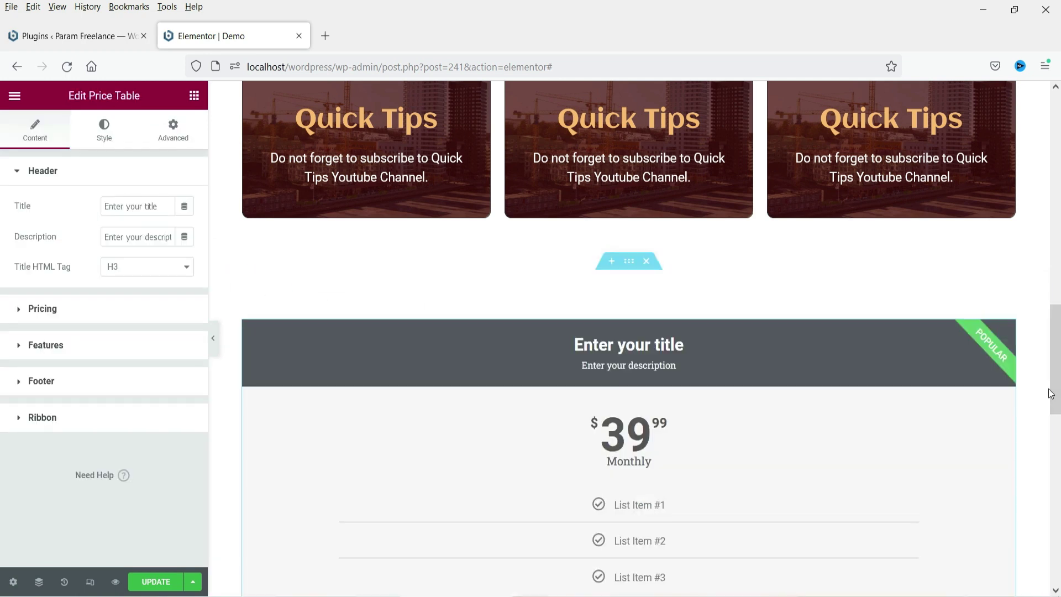
# - Add two empty columns beside the price table column to make a three-column section
pyautogui.scroll(-3, 1051, 394)
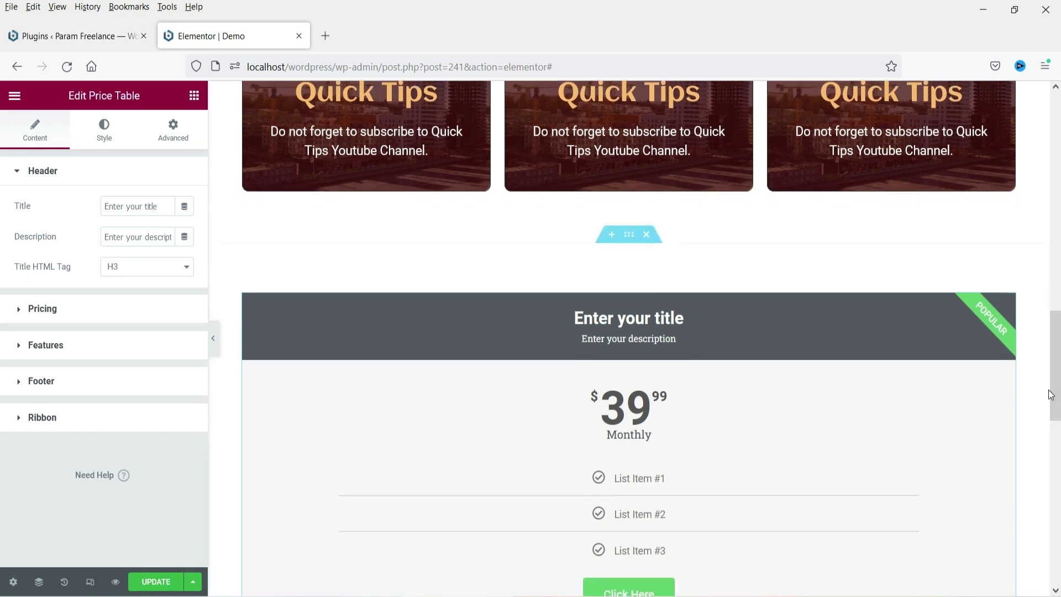
pyautogui.rightClick(242, 249)
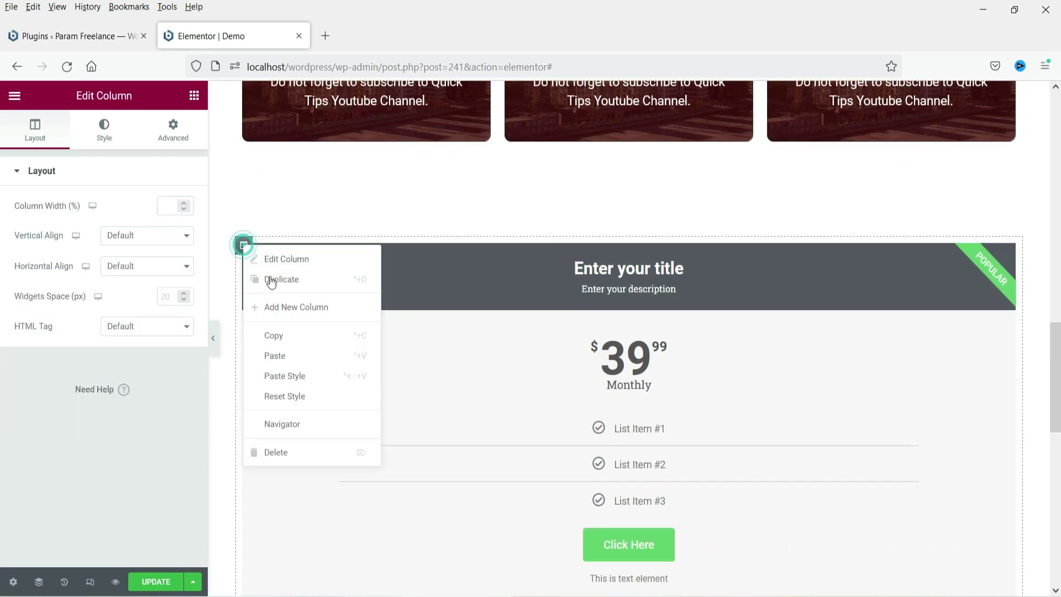
pyautogui.click(301, 307)
pyautogui.rightClick(637, 245)
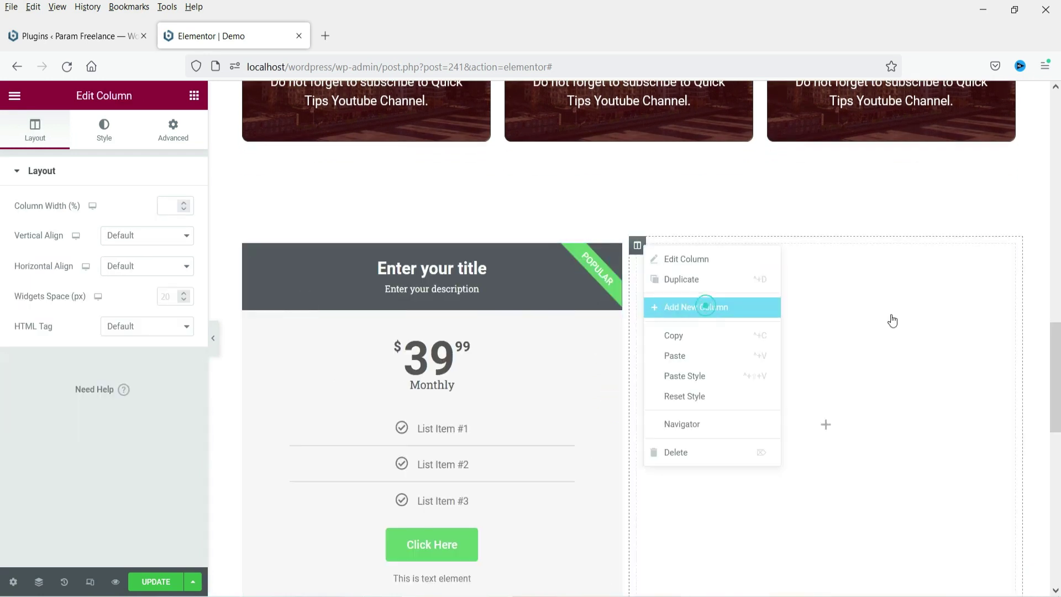
pyautogui.click(707, 308)
# - Edit the price table's header and set its title to "Broze Plan"
pyautogui.scroll(-3, 949, 303)
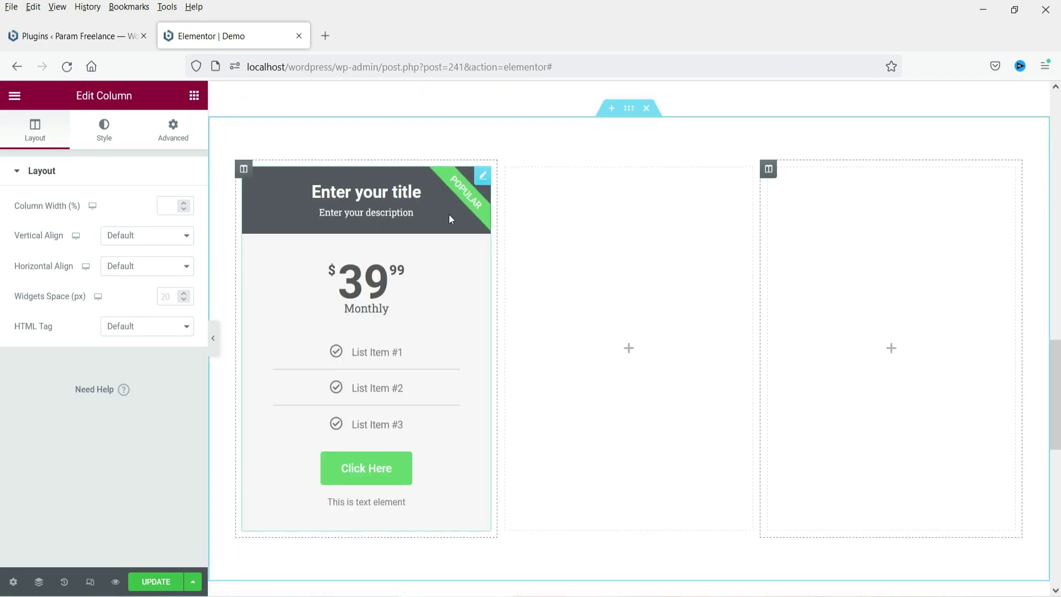
pyautogui.click(481, 185)
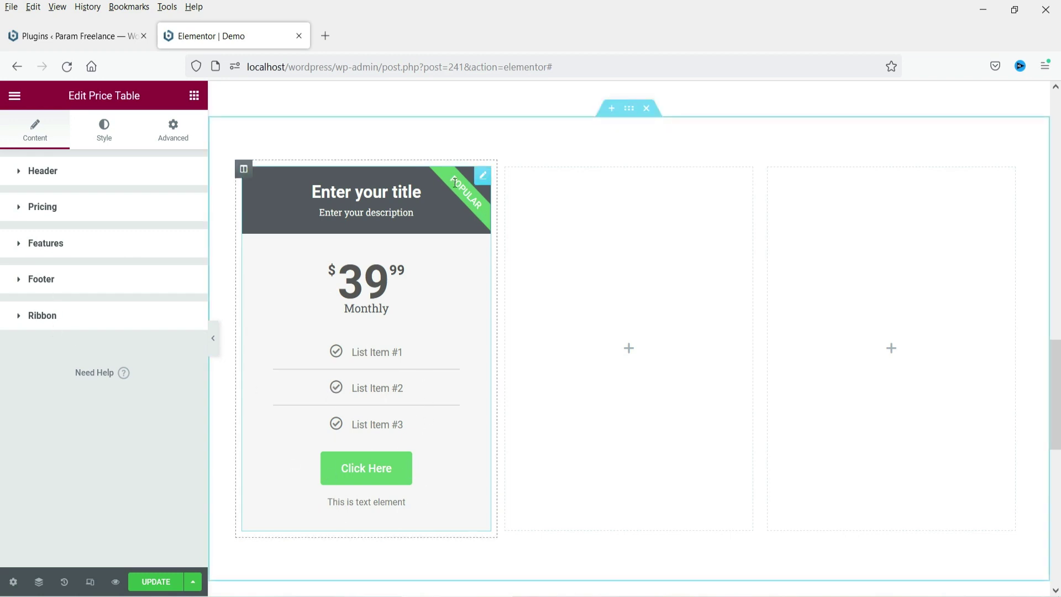
pyautogui.click(51, 173)
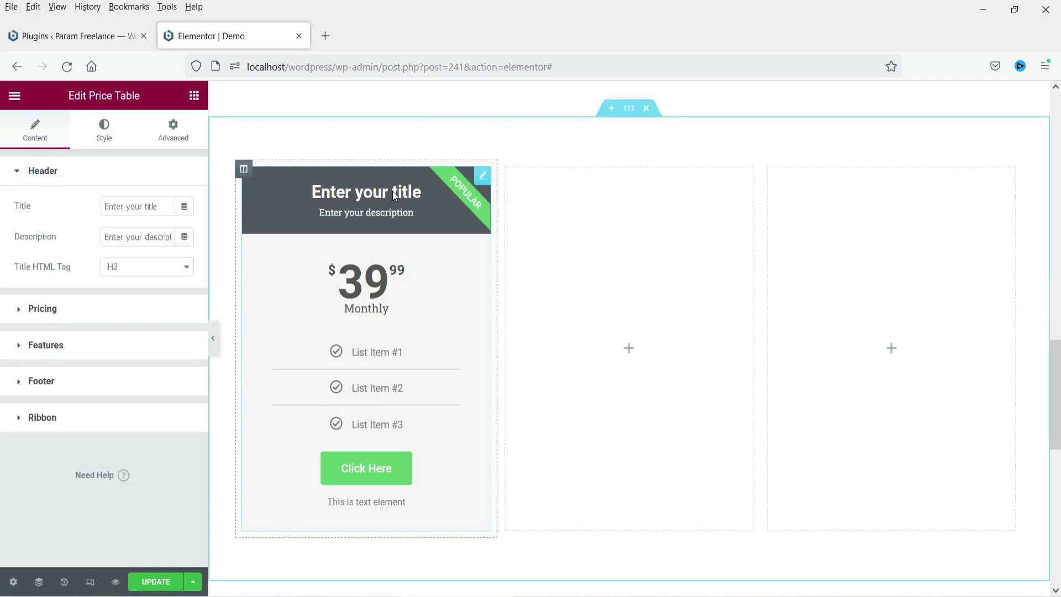
pyautogui.tripleClick(127, 205)
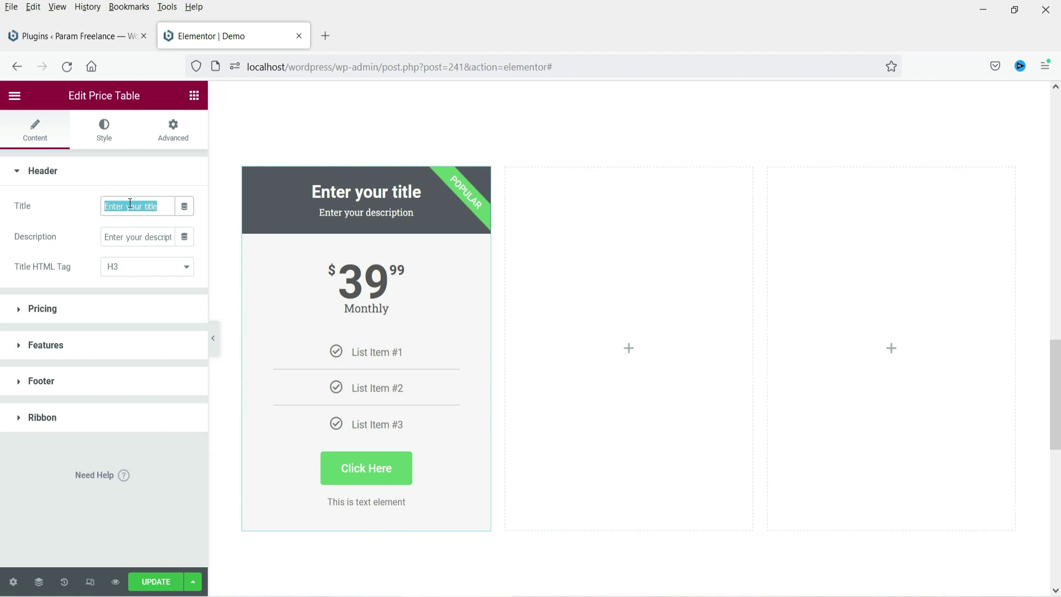
pyautogui.write('Bro')
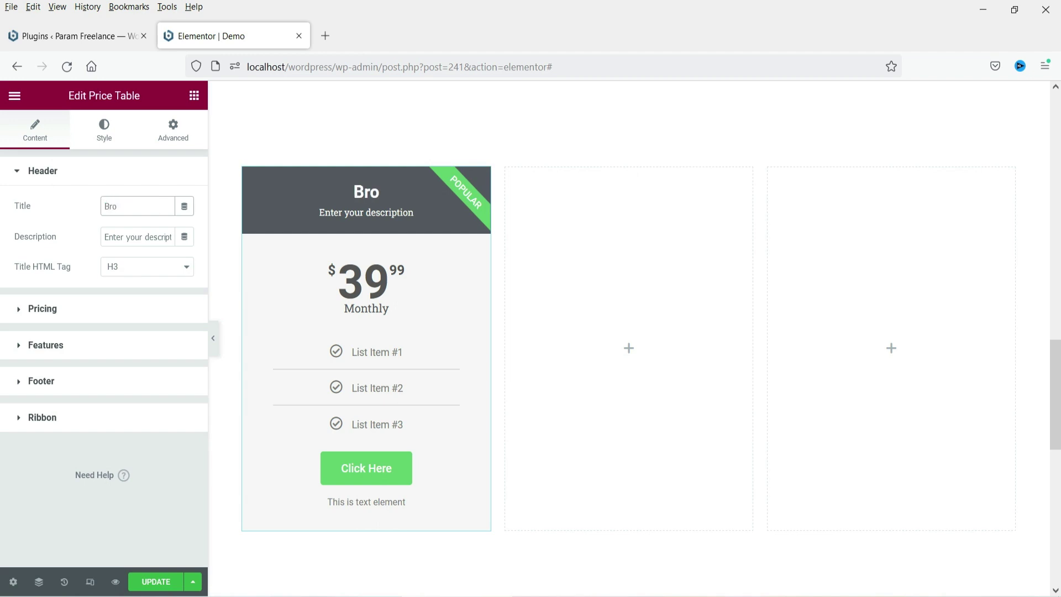
pyautogui.write('ze Plan')
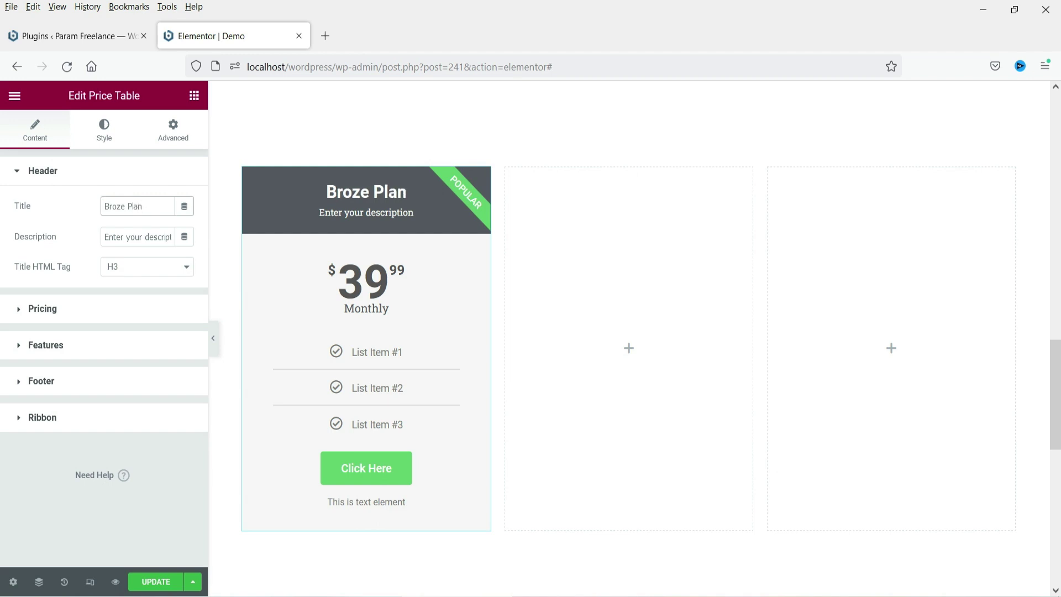
# - Set the price table's header description to "Good For Beginner" and its title HTML tag to H2
pyautogui.tripleClick(131, 236)
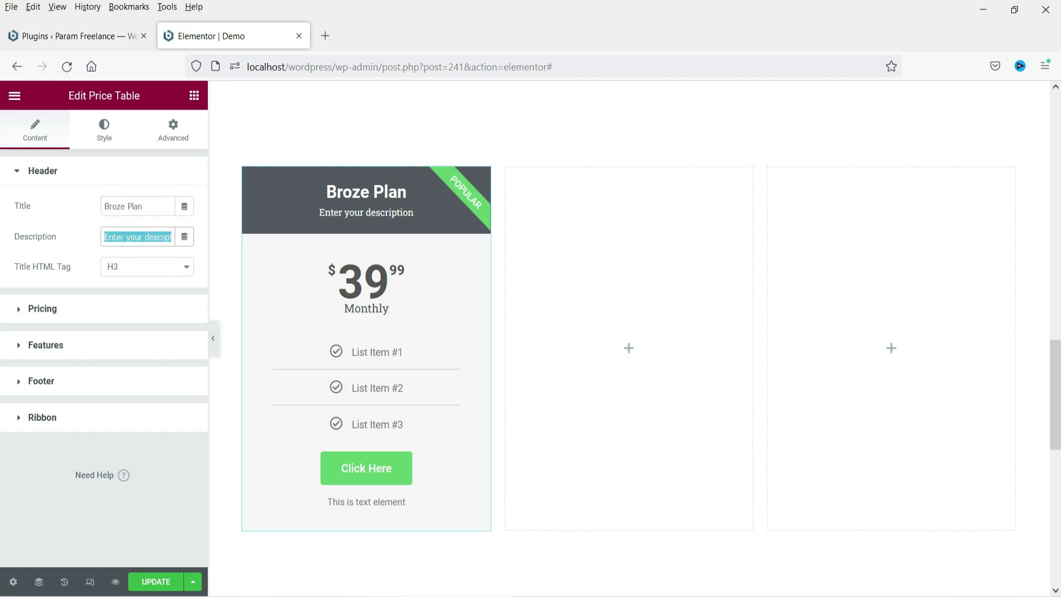
pyautogui.write('Good For')
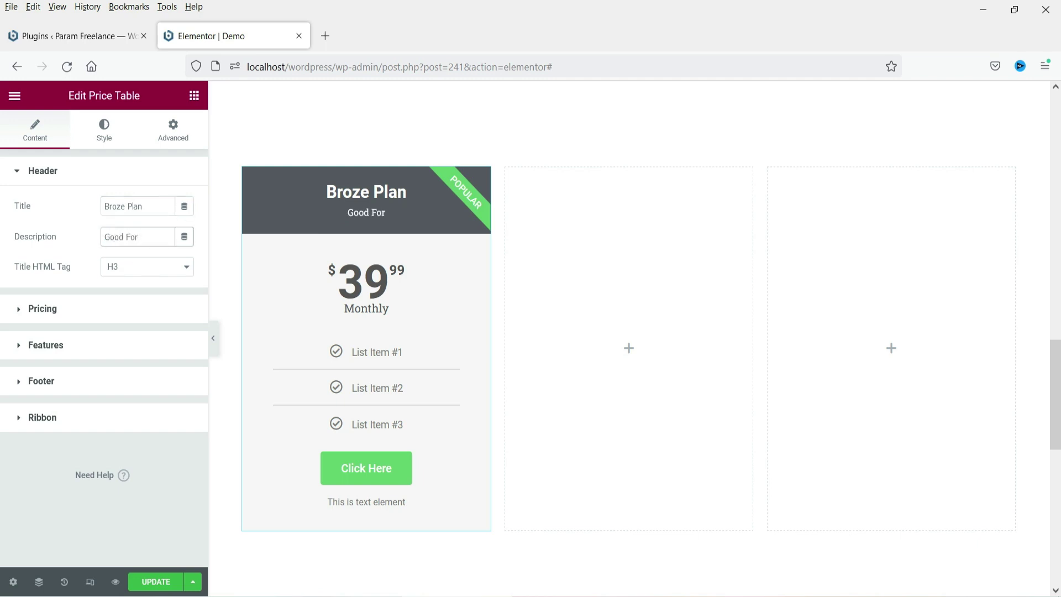
pyautogui.write(' Beginner')
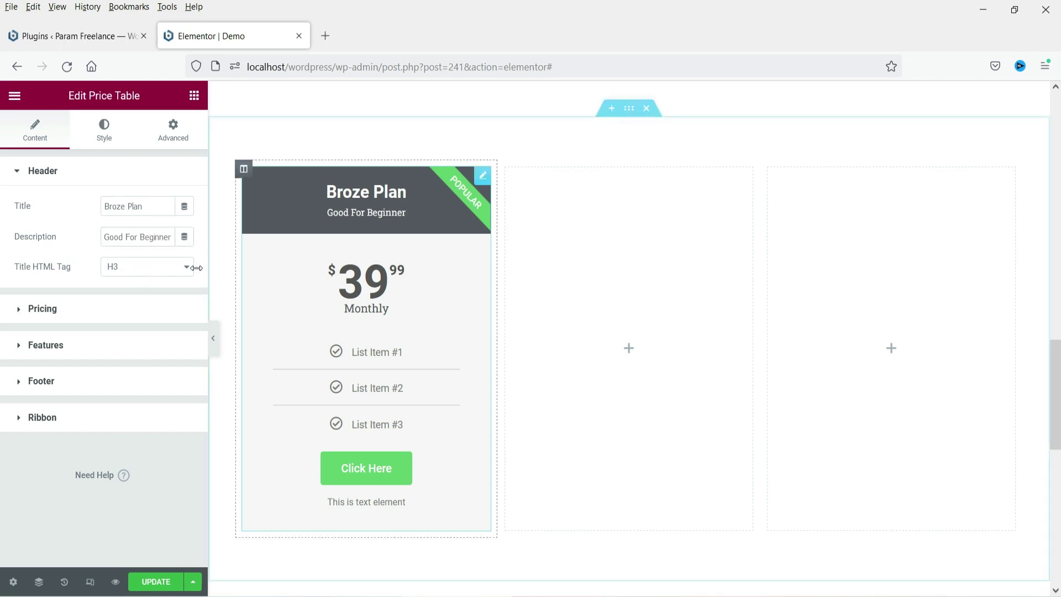
pyautogui.click(156, 264)
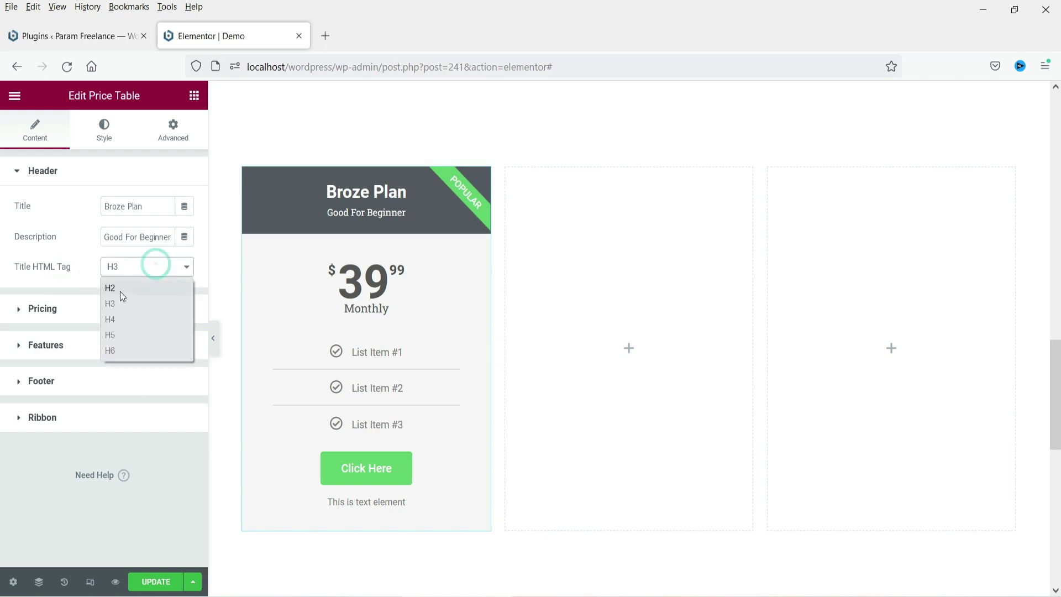
pyautogui.click(121, 289)
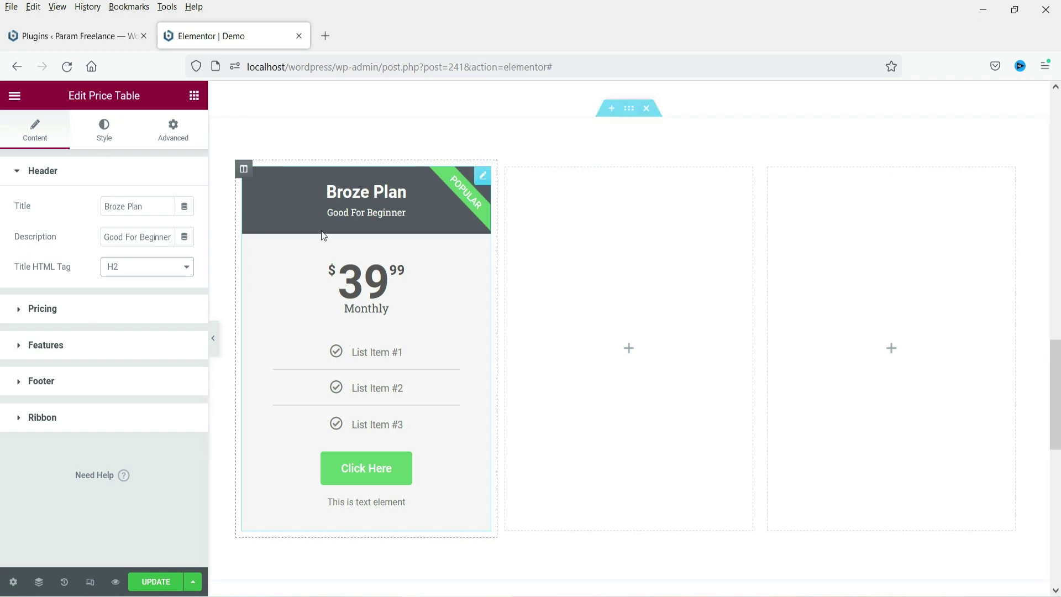
# - Try the Rs Rupee currency symbol in the price table's pricing settings and switch it back to $ Dollar
pyautogui.click(58, 321)
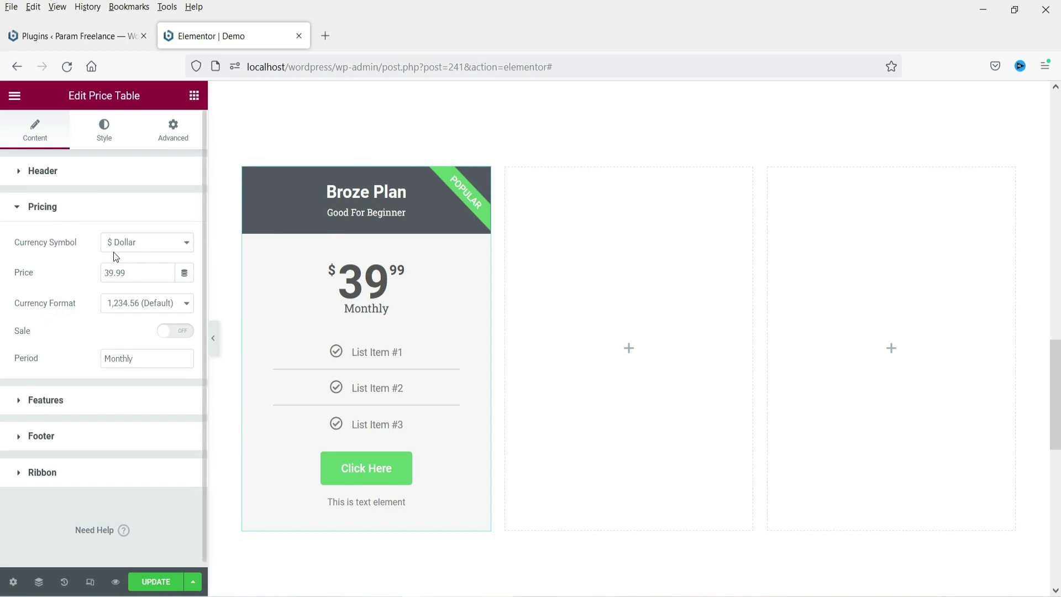
pyautogui.click(138, 249)
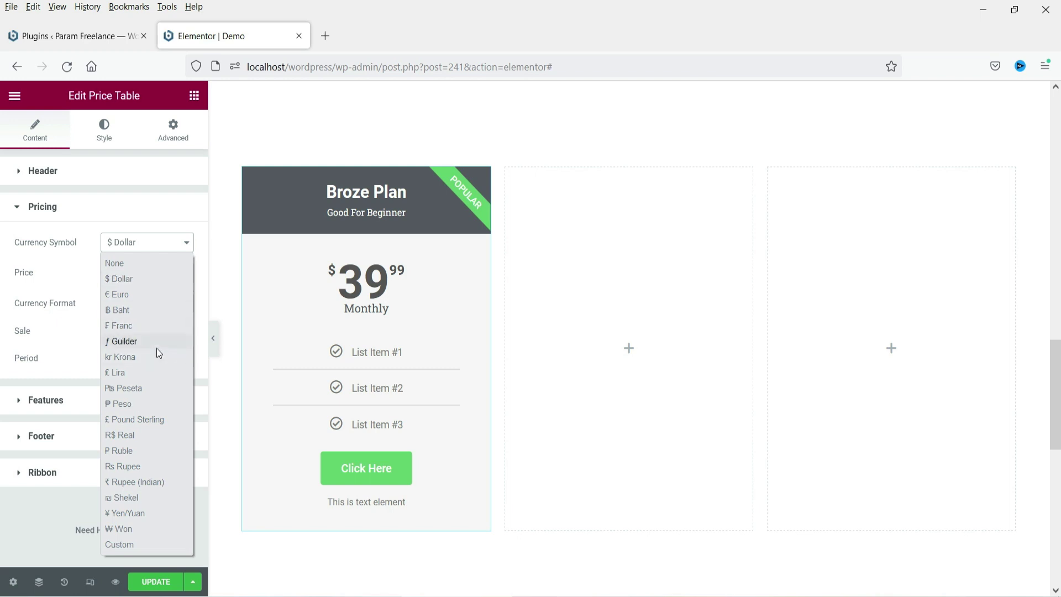
pyautogui.click(121, 469)
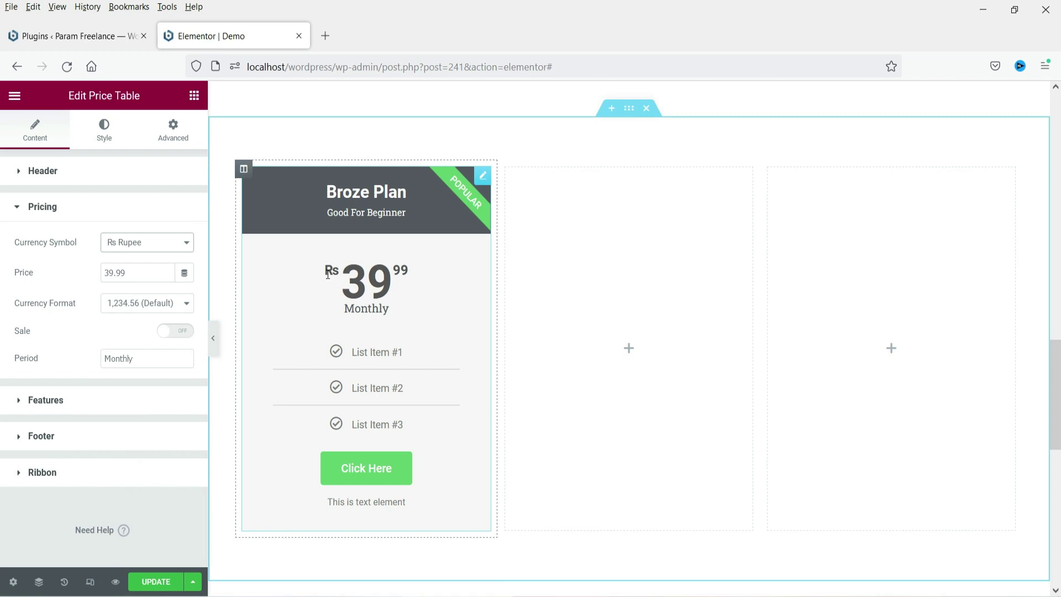
pyautogui.click(118, 241)
pyautogui.click(128, 277)
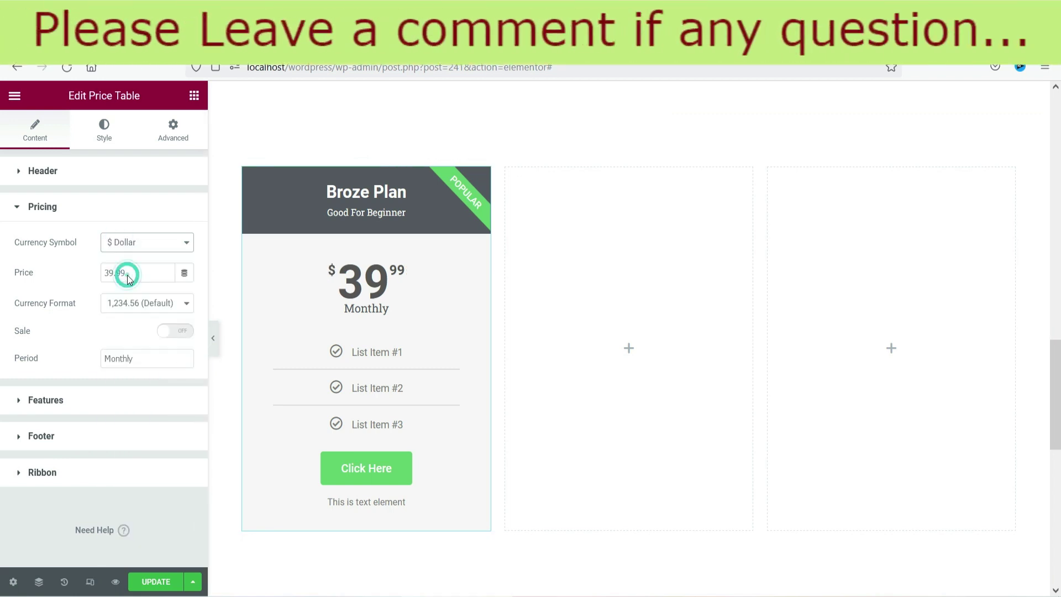
# - Try the 1.234,56 currency format for the price and switch it back to 1,234.56 (Default)
pyautogui.click(152, 311)
pyautogui.click(142, 338)
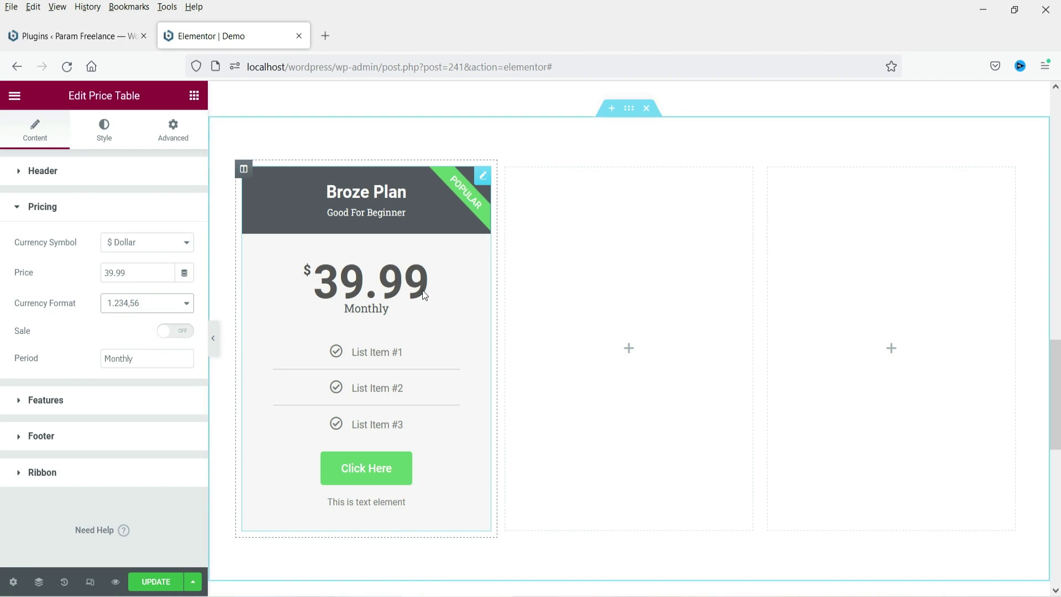
pyautogui.click(145, 302)
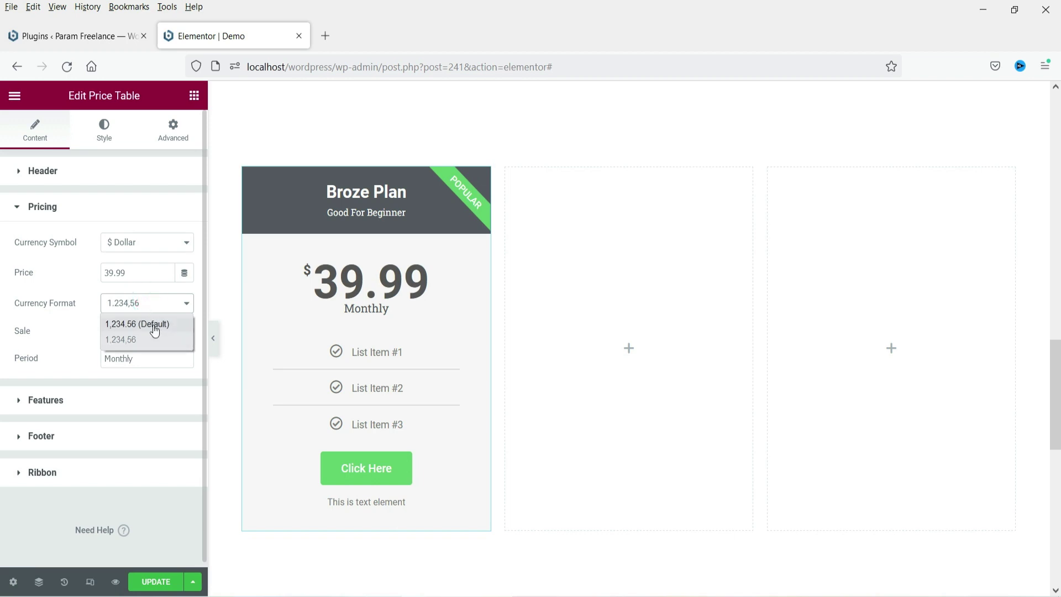
pyautogui.click(155, 327)
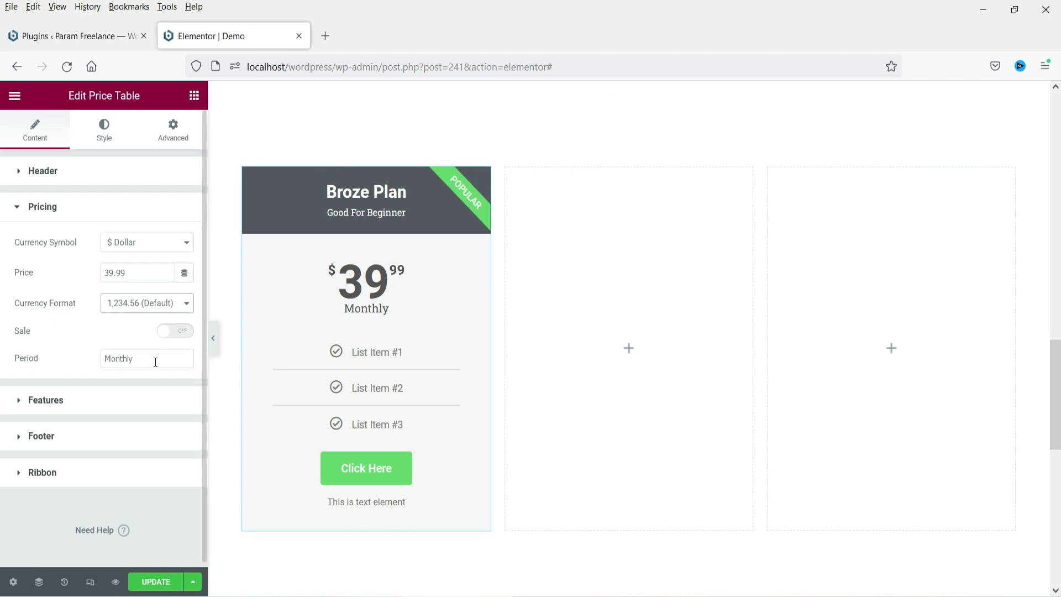
# - Try "Yearly" as the price table's period and set it back to "Monthly"
pyautogui.moveTo(154, 360); pyautogui.dragTo(30, 365)
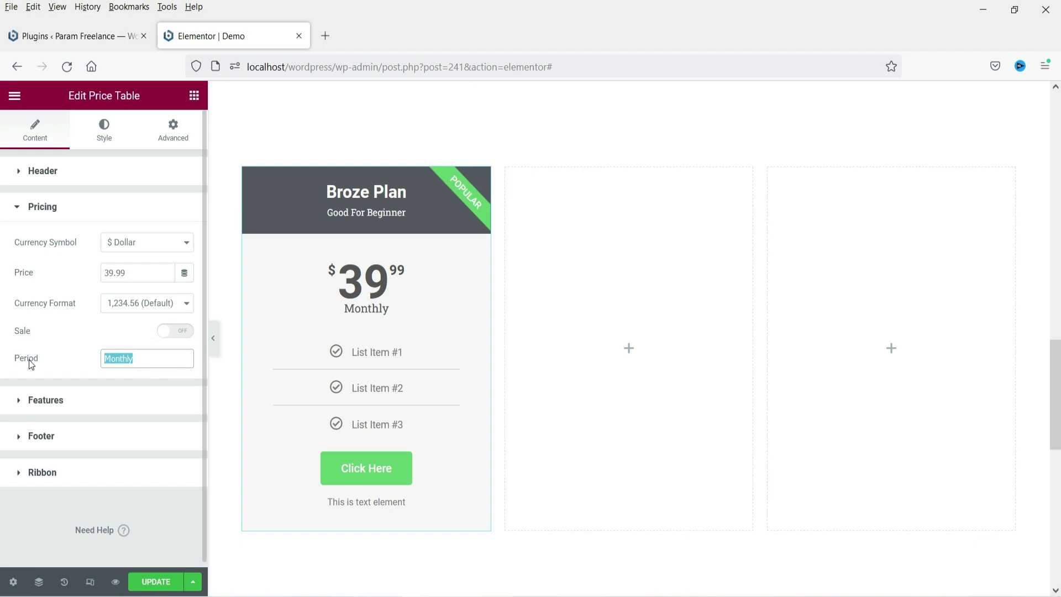
pyautogui.write('Yearly')
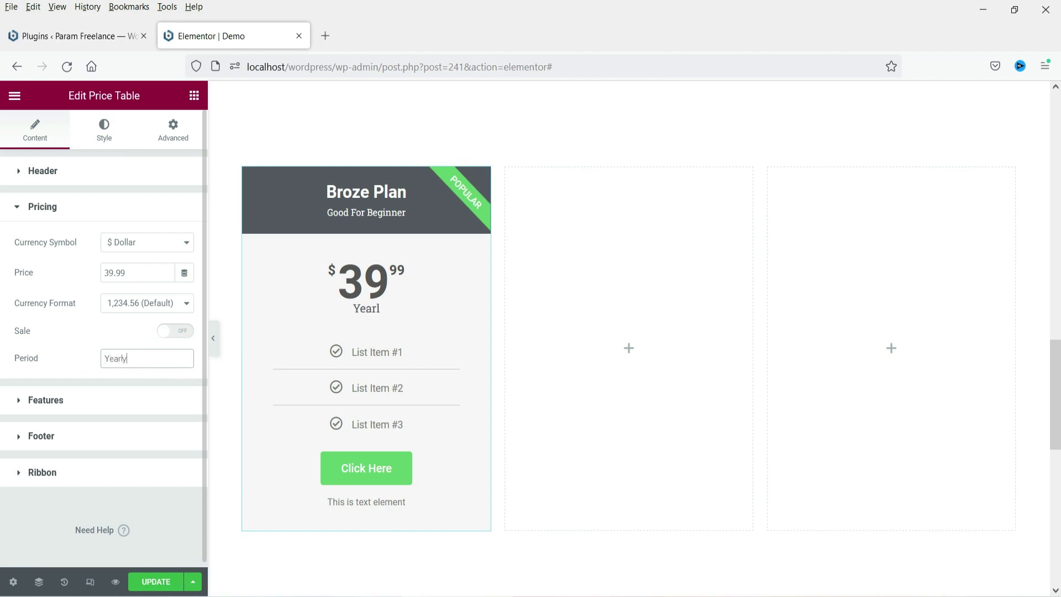
pyautogui.doubleClick(146, 364)
pyautogui.write('Monthly')
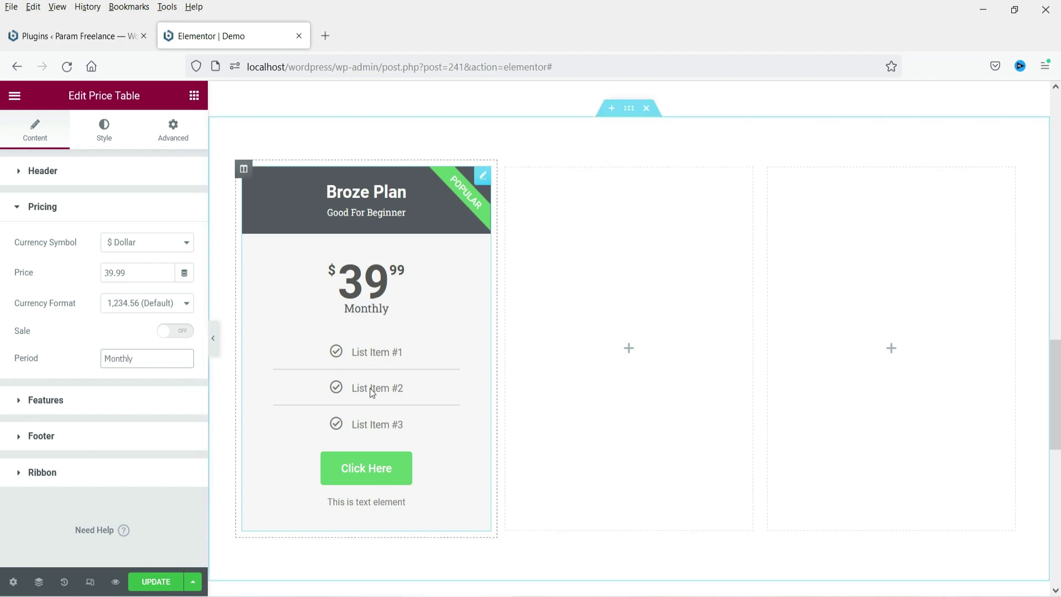
# - Change the icon of the first item in the price table's features list to the square check mark
pyautogui.click(52, 401)
pyautogui.click(50, 302)
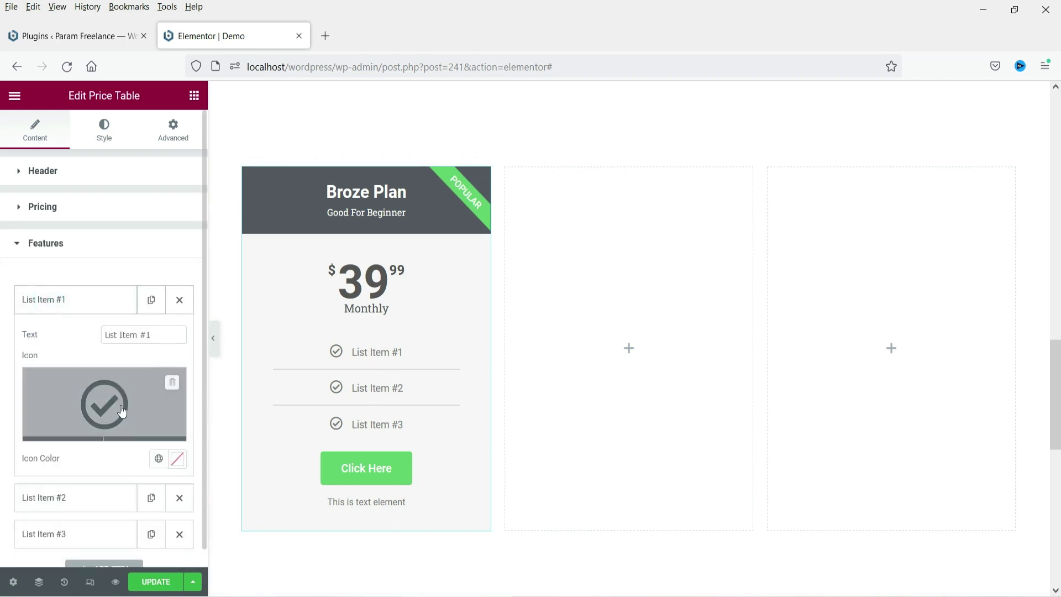
pyautogui.moveTo(103, 405)
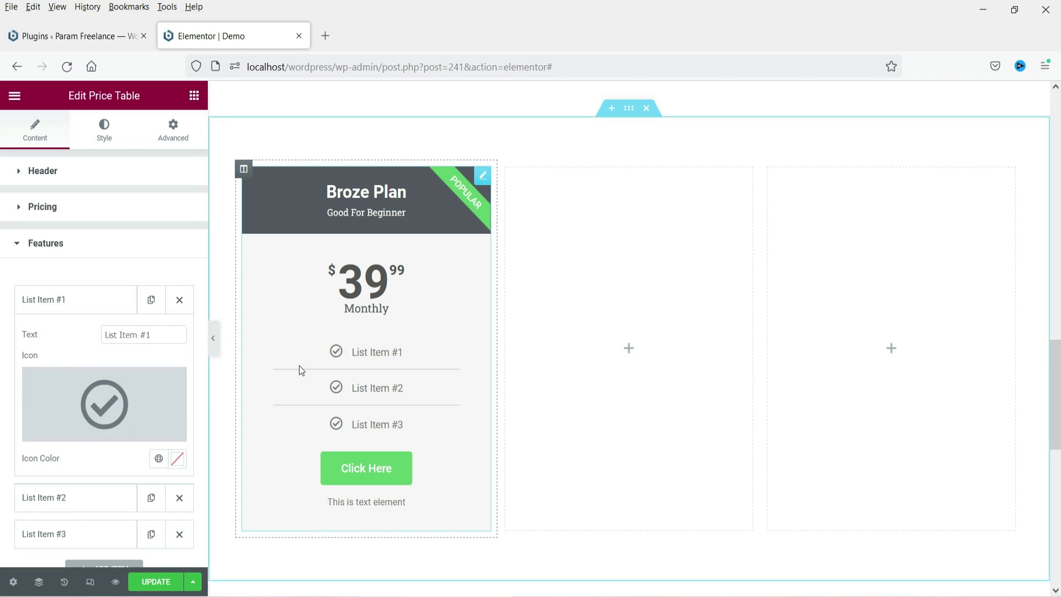
pyautogui.click(111, 396)
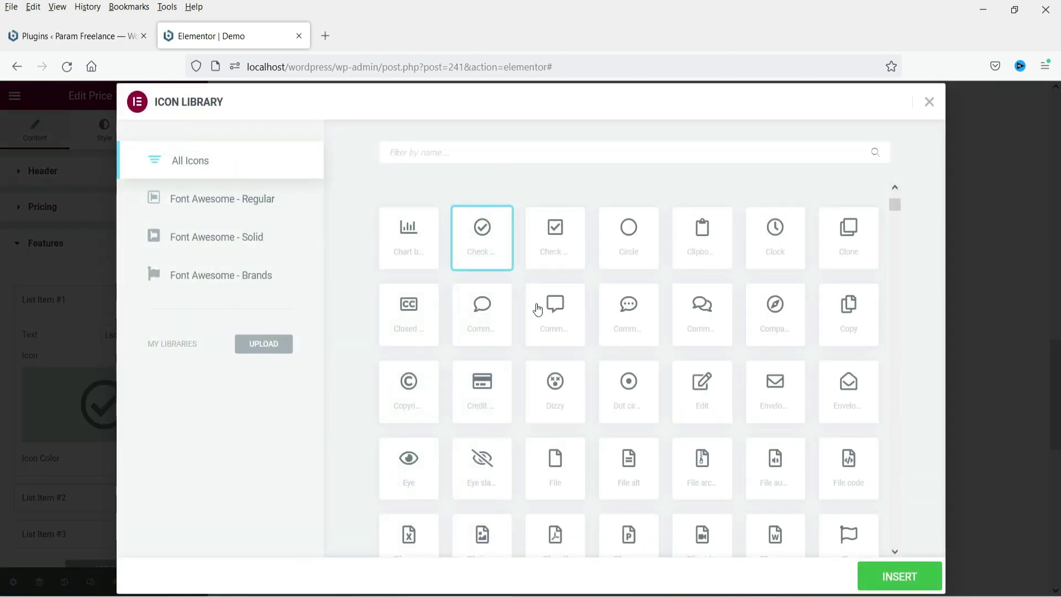
pyautogui.scroll(-10, 826, 330)
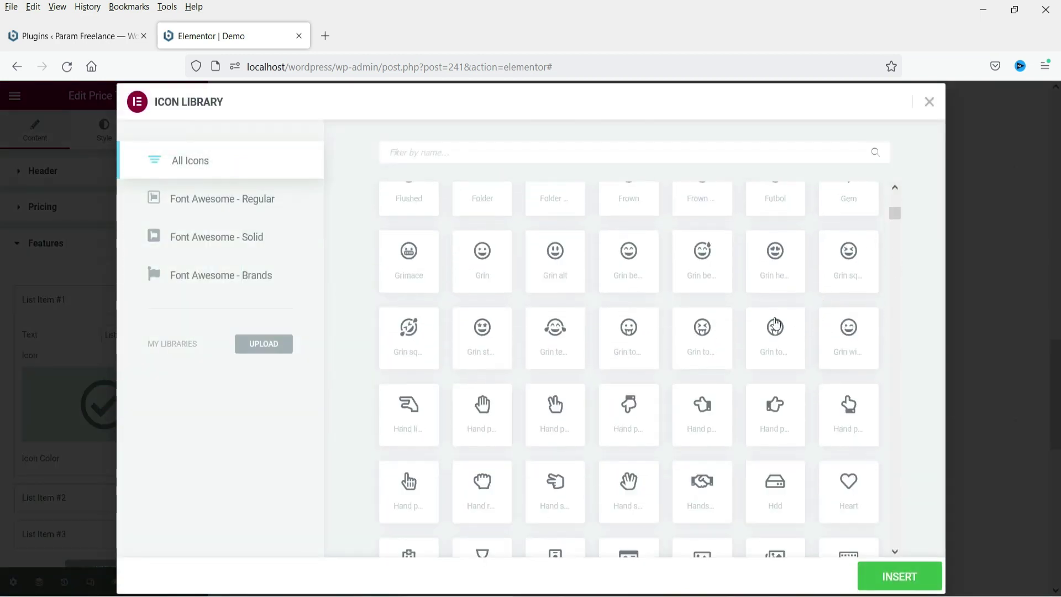
pyautogui.scroll(15, 749, 322)
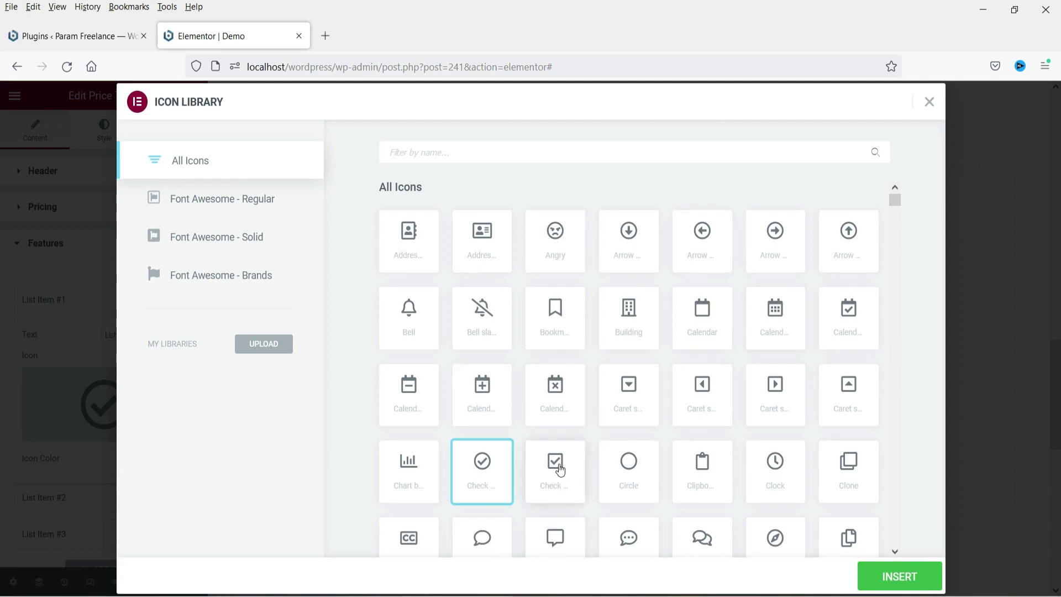
pyautogui.click(559, 467)
pyautogui.click(900, 575)
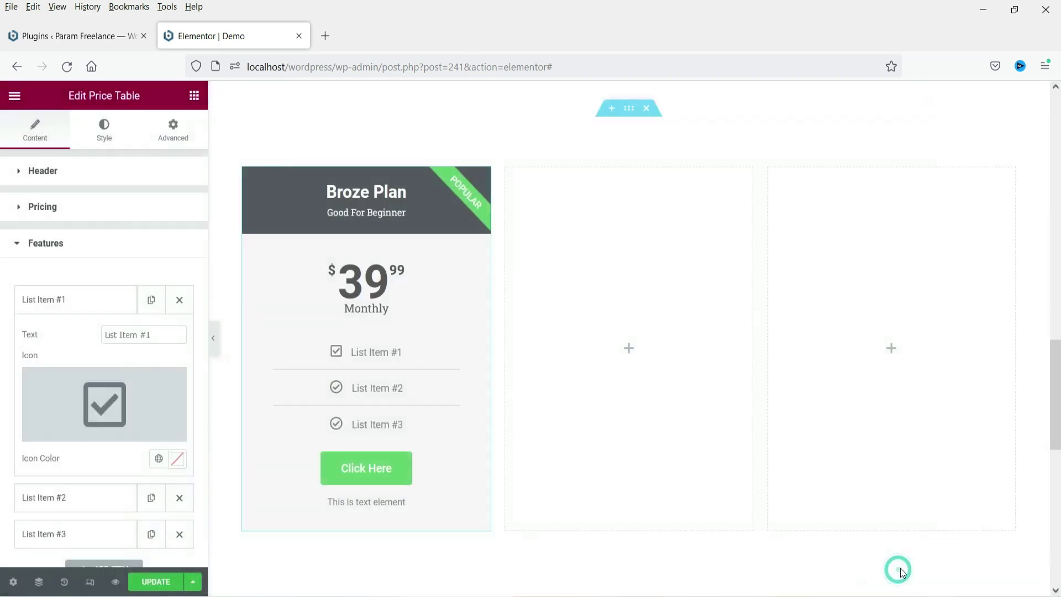
# - Set the first feature item's text to "Get Premium content"
pyautogui.click(82, 297)
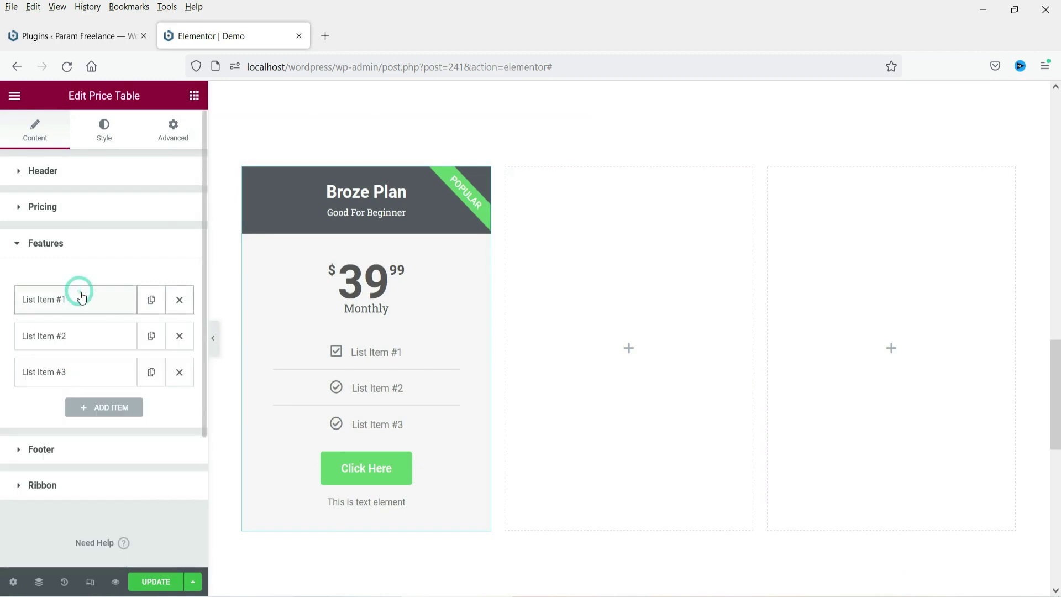
pyautogui.click(77, 292)
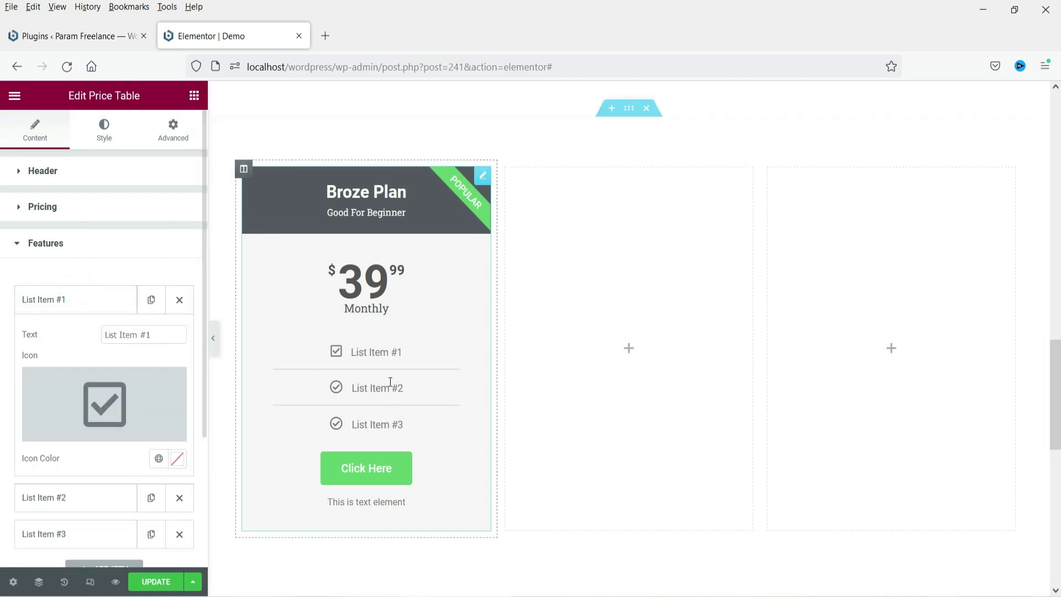
pyautogui.moveTo(166, 335); pyautogui.dragTo(61, 336)
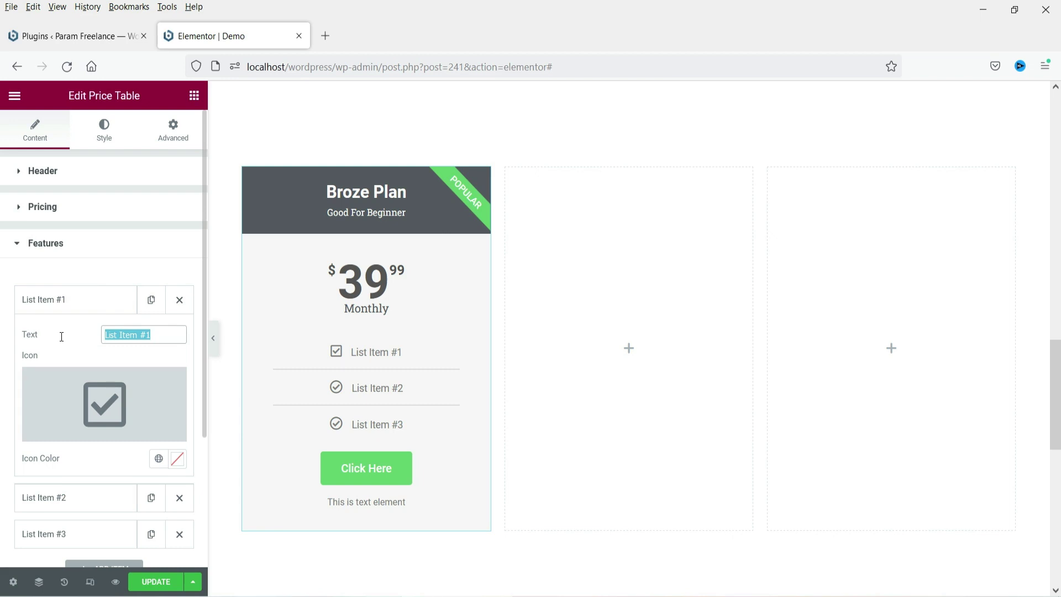
pyautogui.write('Get Premium content')
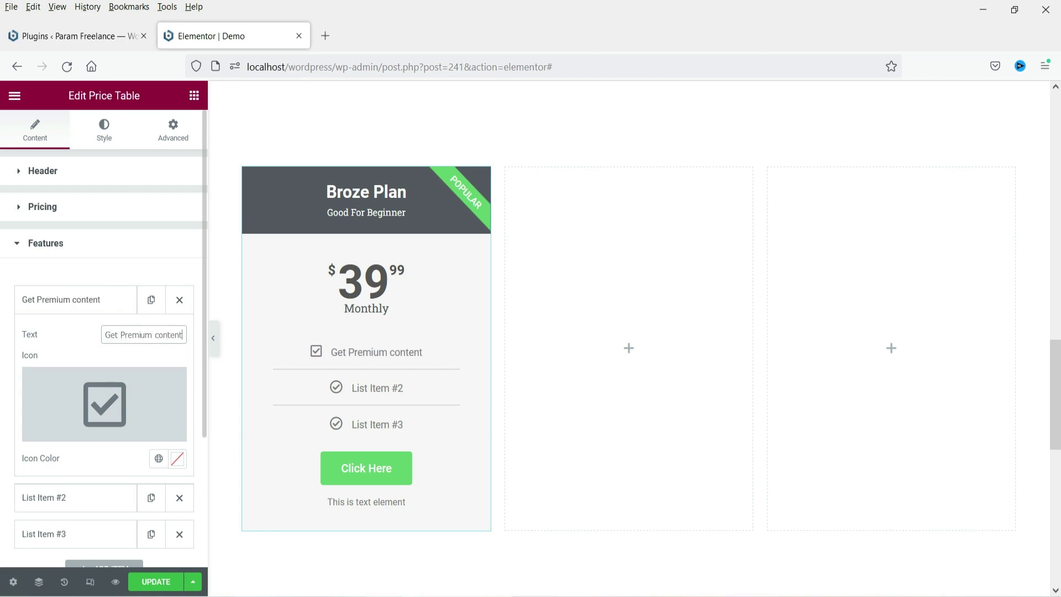
pyautogui.click(57, 301)
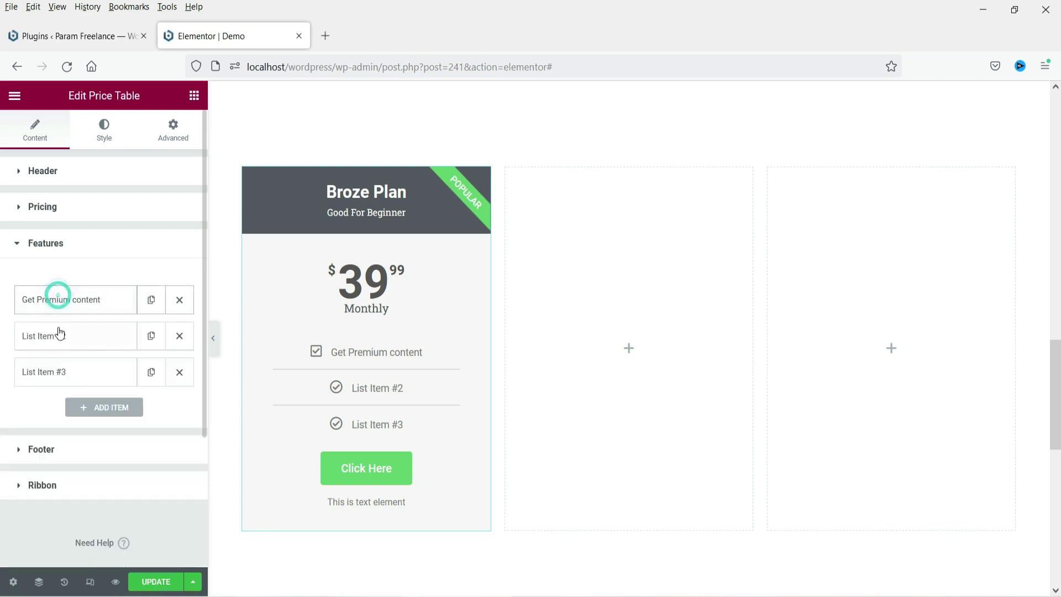
# - Change the second feature item's icon to the square check mark
pyautogui.click(58, 332)
pyautogui.click(85, 438)
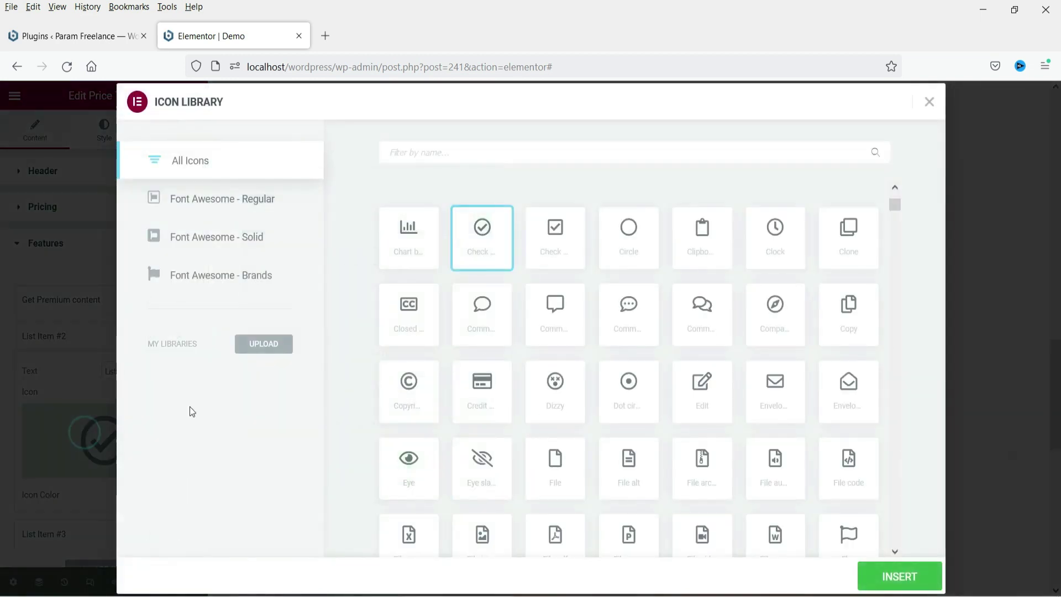
pyautogui.click(559, 215)
pyautogui.click(900, 577)
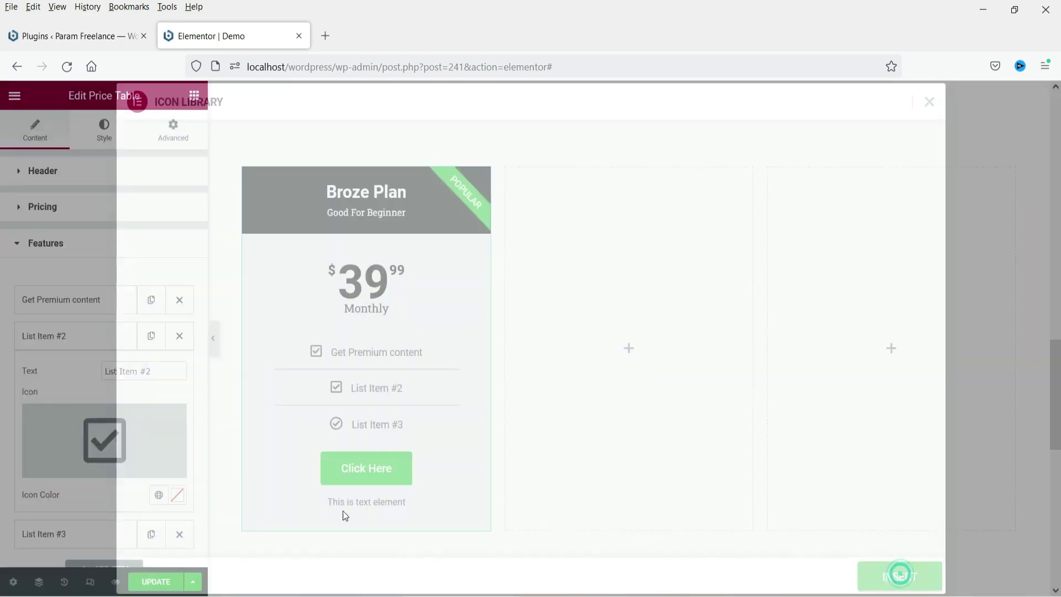
# - Set the second feature item's text to "This is feature number 2"
pyautogui.tripleClick(162, 371)
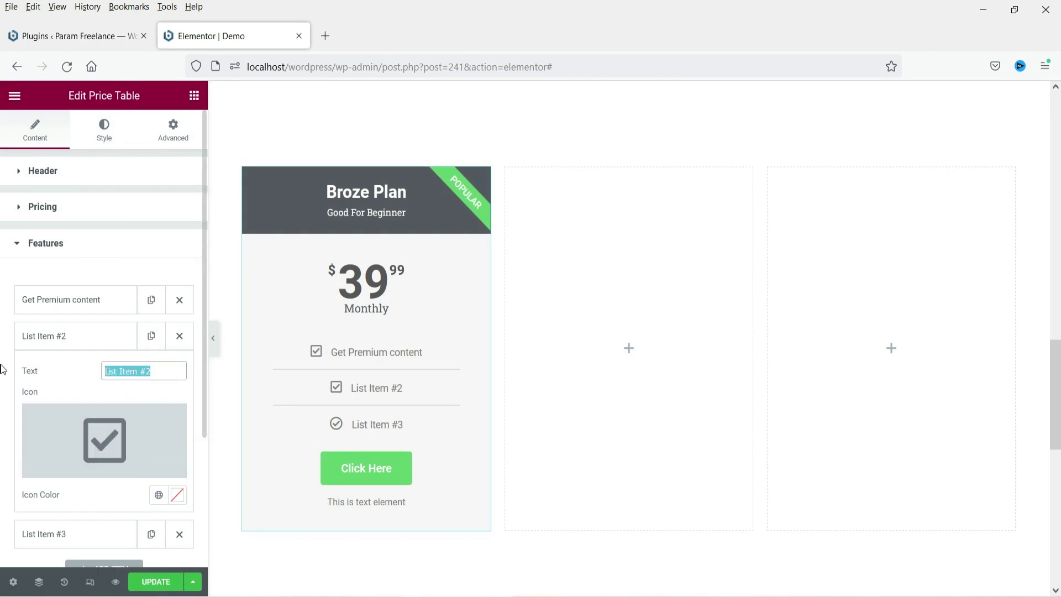
pyautogui.write('Fea')
pyautogui.press('BackSpace')
pyautogui.press('BackSpace')
pyautogui.press('BackSpace')
pyautogui.write('This is features')
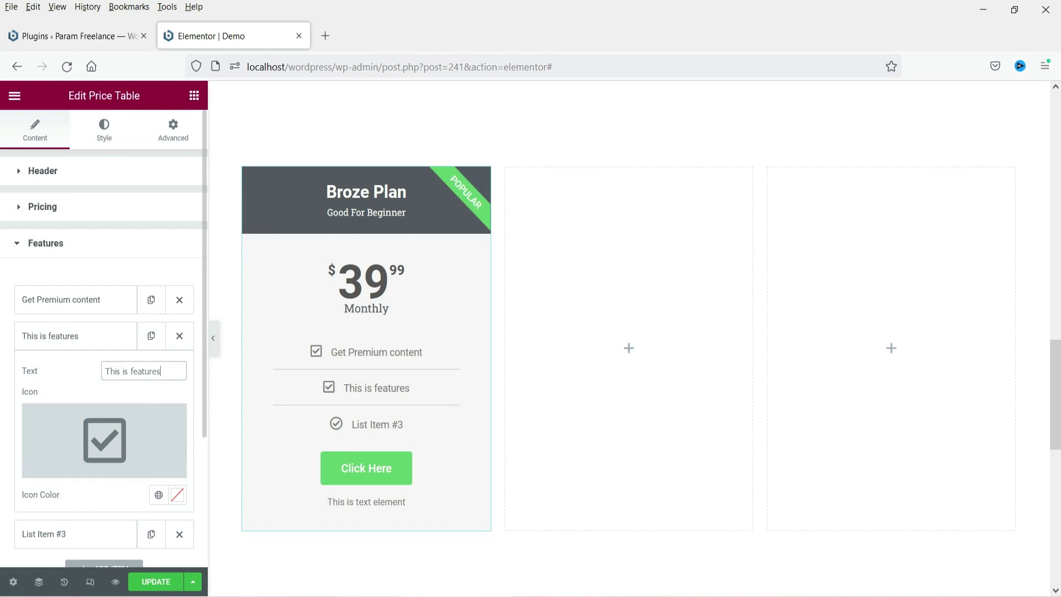
pyautogui.press('BackSpace')
pyautogui.write('number 2')
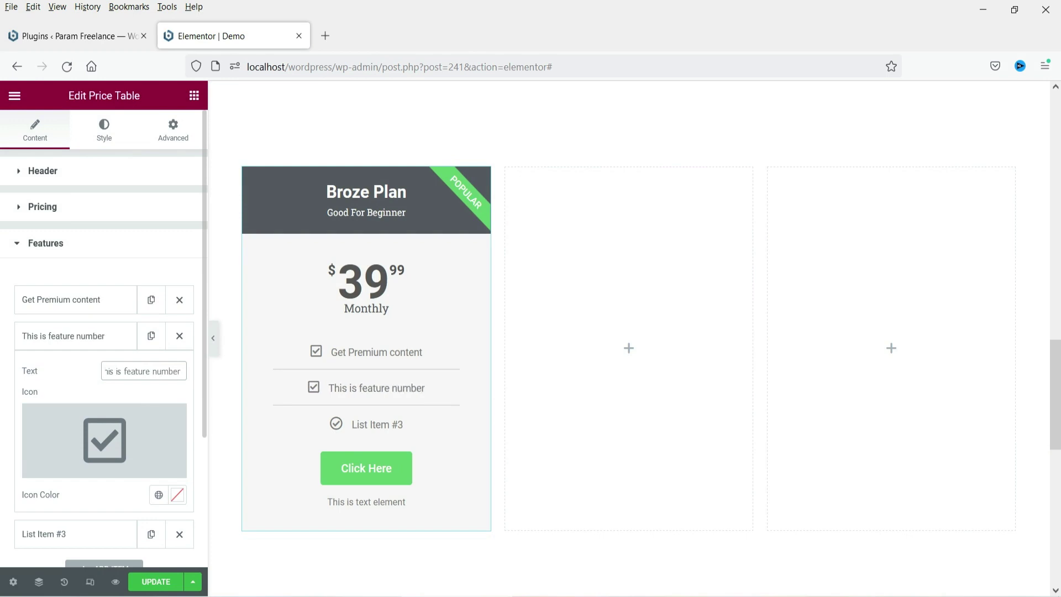
# - Set the third feature item's text to "This is feature number 3"
pyautogui.click(74, 372)
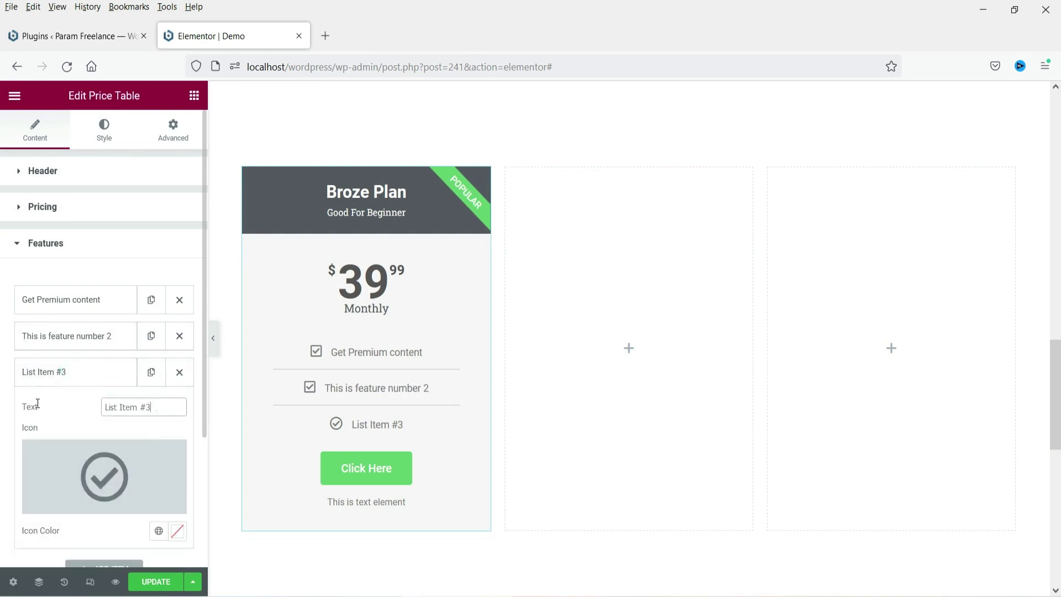
pyautogui.tripleClick(159, 408)
pyautogui.write('This is feature number 2')
pyautogui.write('3')
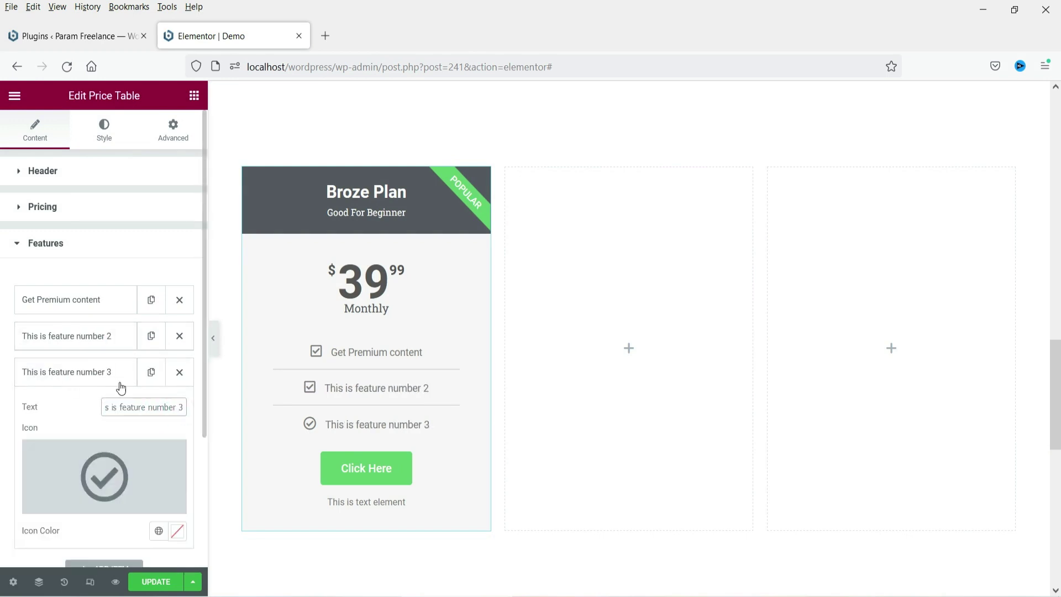
pyautogui.click(97, 372)
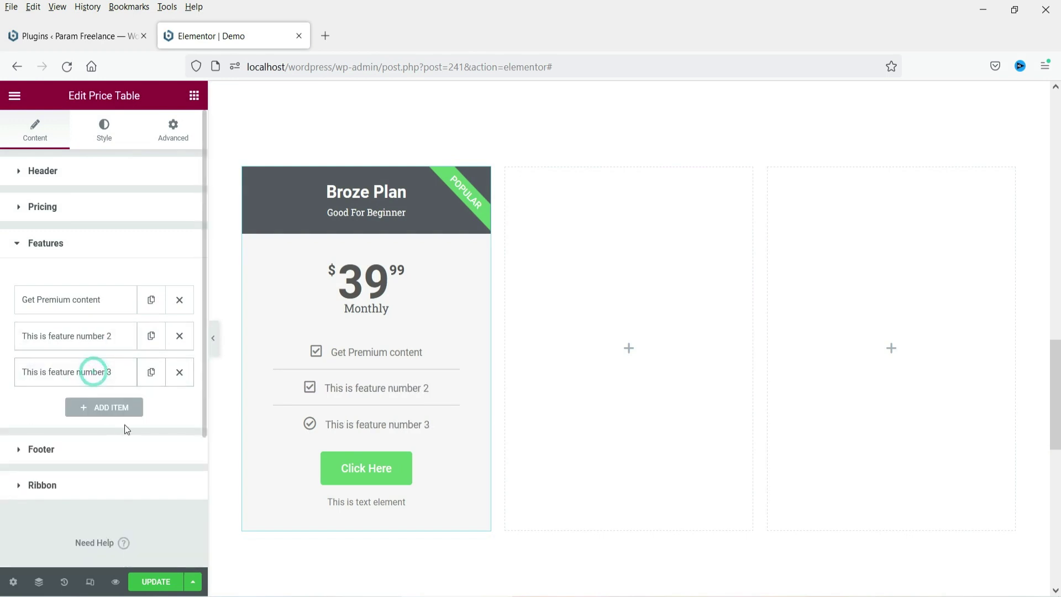
# - Try adding a blank feature item, remove it, and duplicate the third feature item instead
pyautogui.click(98, 410)
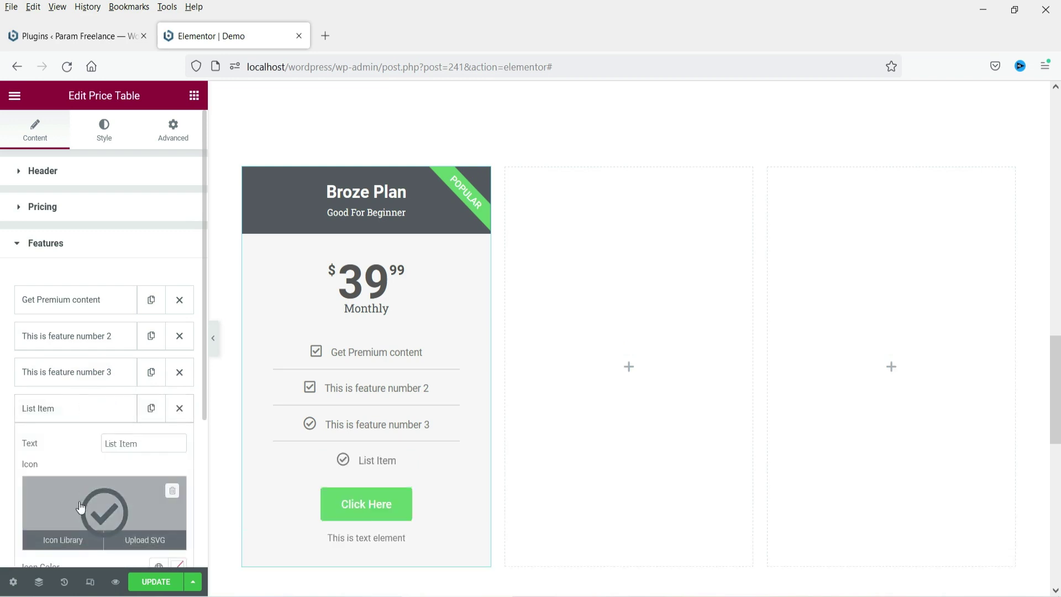
pyautogui.click(180, 414)
pyautogui.click(151, 372)
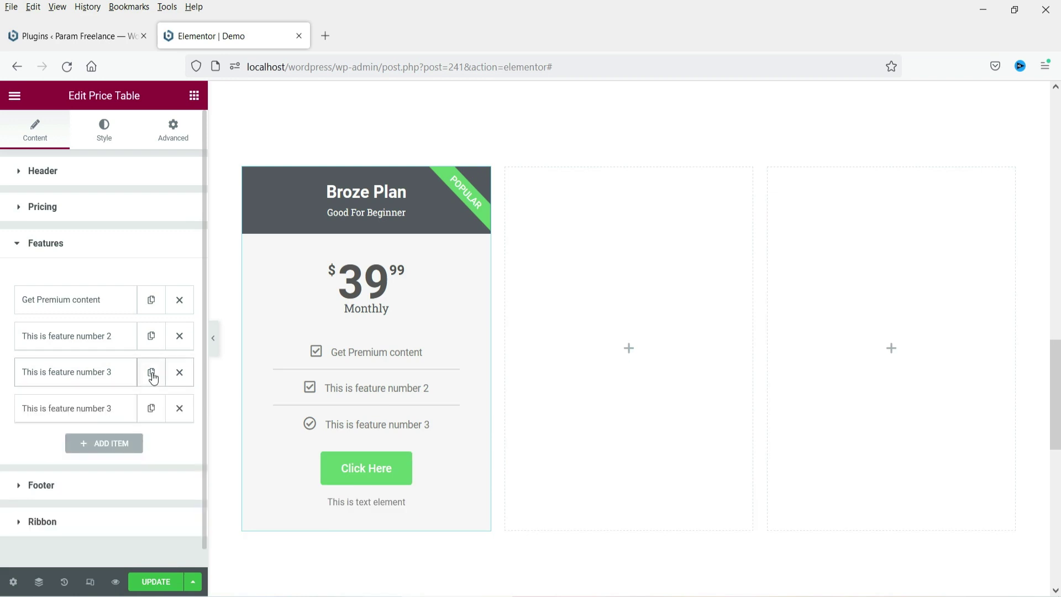
# - Change the third feature item's icon to the square check mark and delete its duplicate with the old round icon
pyautogui.click(55, 375)
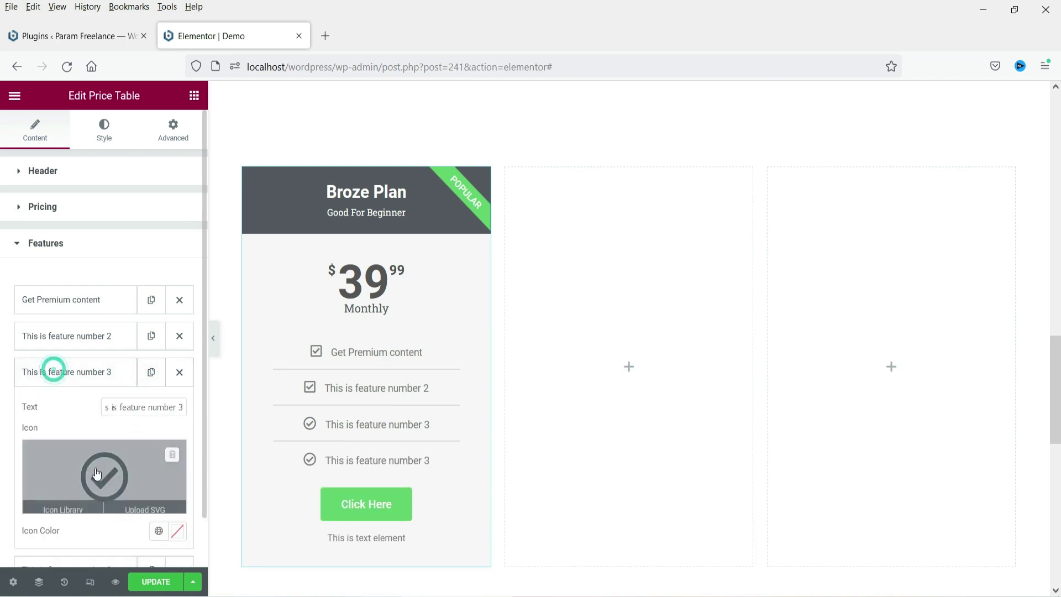
pyautogui.click(58, 503)
pyautogui.click(565, 231)
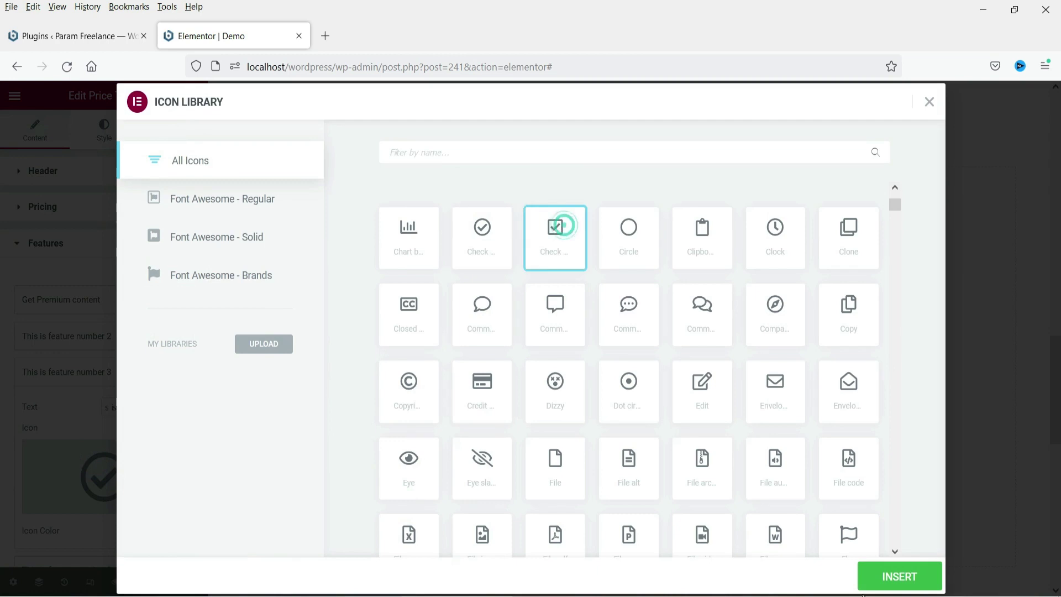
pyautogui.click(900, 577)
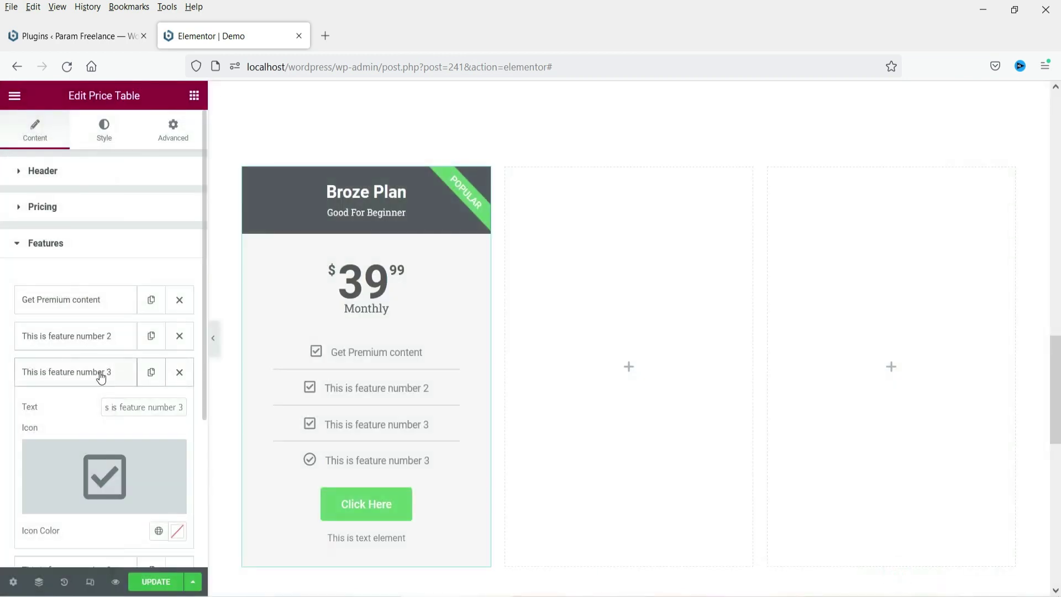
pyautogui.click(107, 372)
pyautogui.click(180, 408)
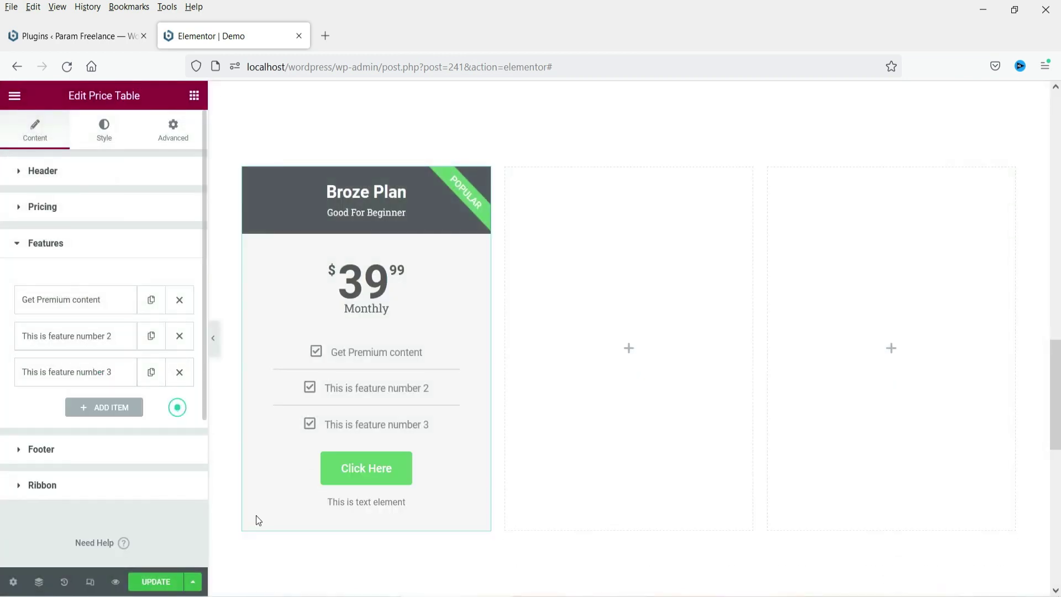
# - Duplicate the third feature item and set the copy's text to "This is feature number 4"
pyautogui.click(151, 373)
pyautogui.click(52, 409)
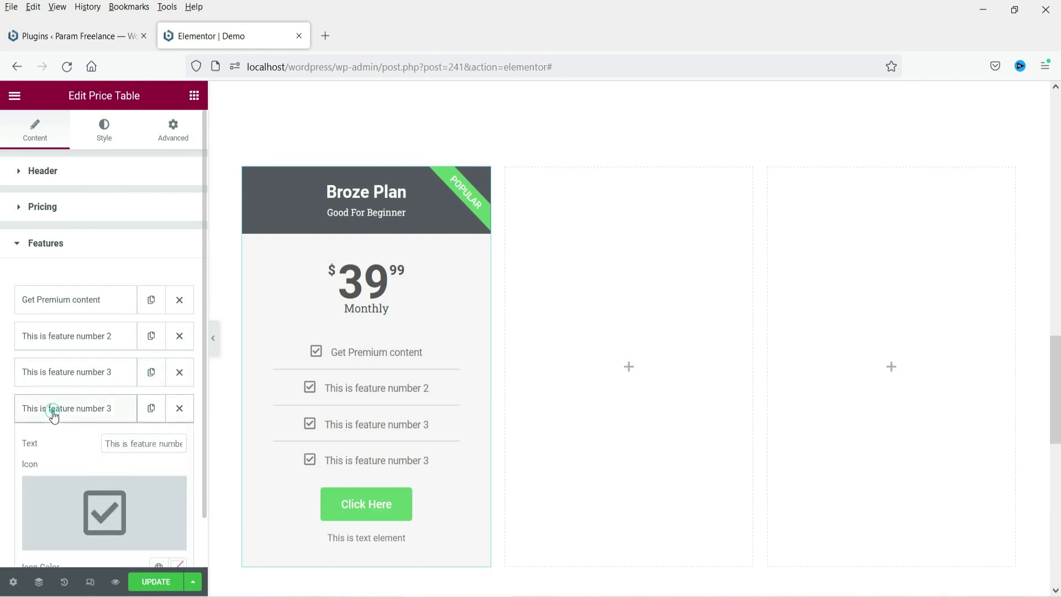
pyautogui.tripleClick(131, 445)
pyautogui.write('This is feature number 2')
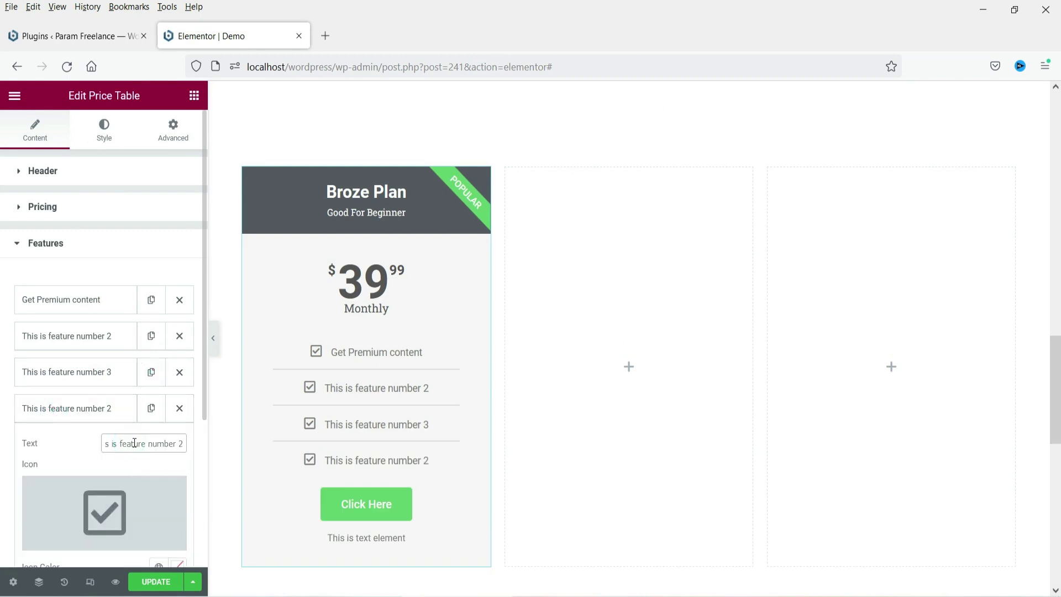
pyautogui.press('BackSpace')
pyautogui.write('4')
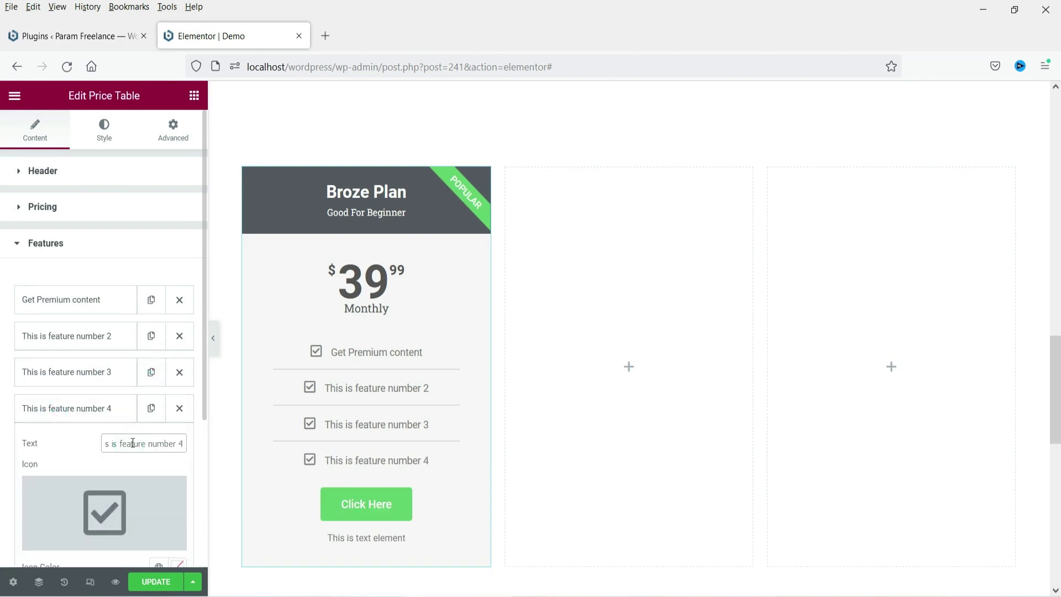
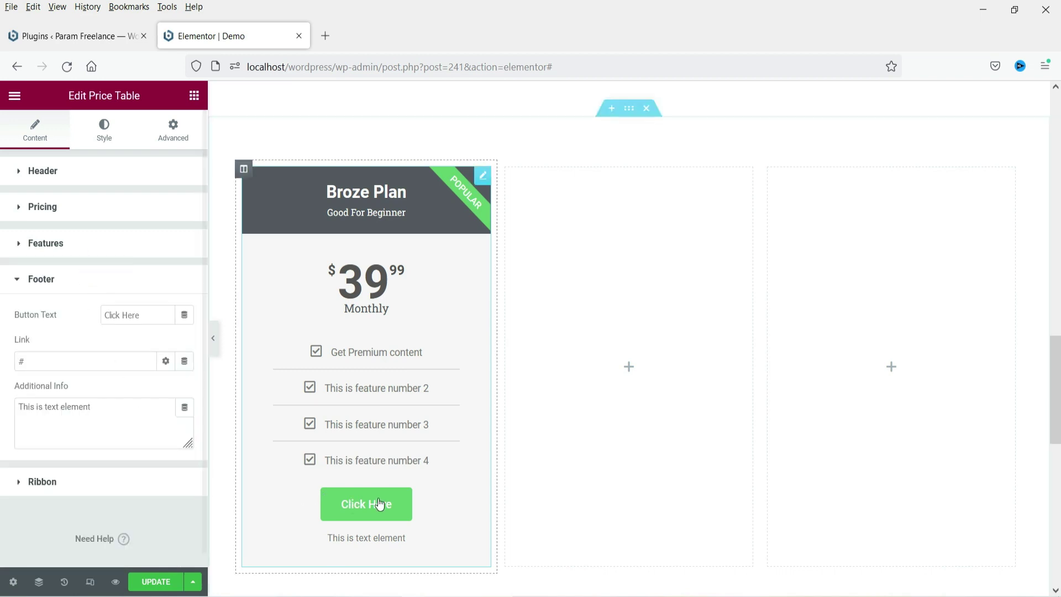
# - Set the price table footer's button text to "Buy Now" and select the button's link value
pyautogui.tripleClick(150, 316)
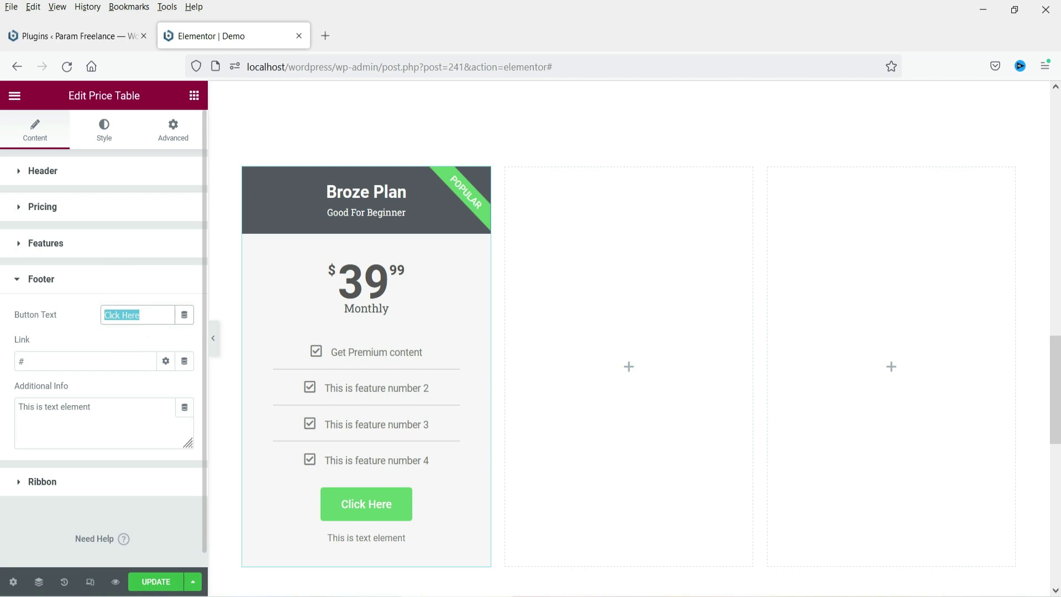
pyautogui.write('Buy Now')
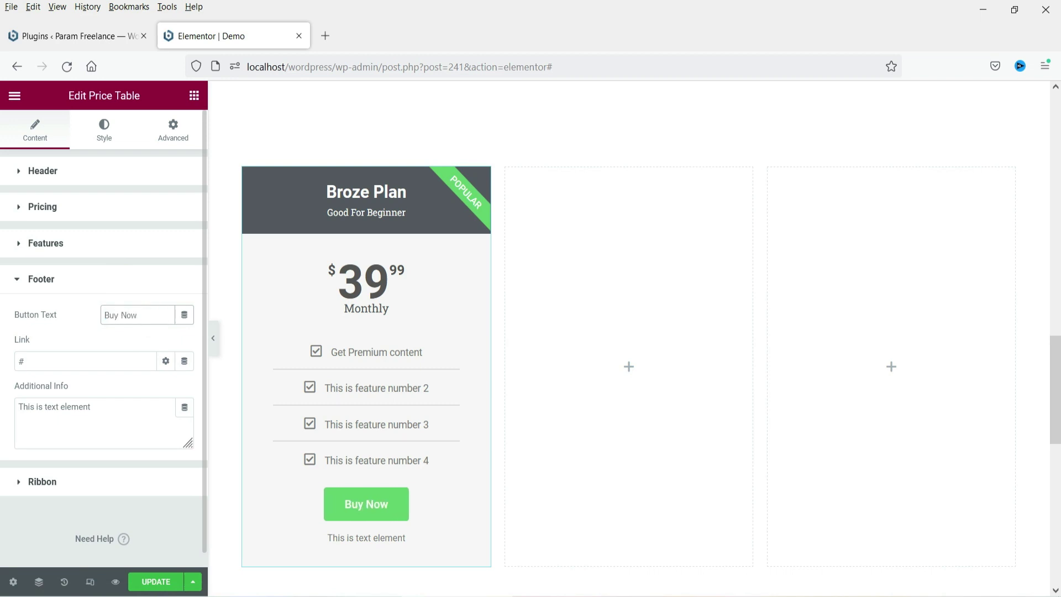
pyautogui.tripleClick(38, 362)
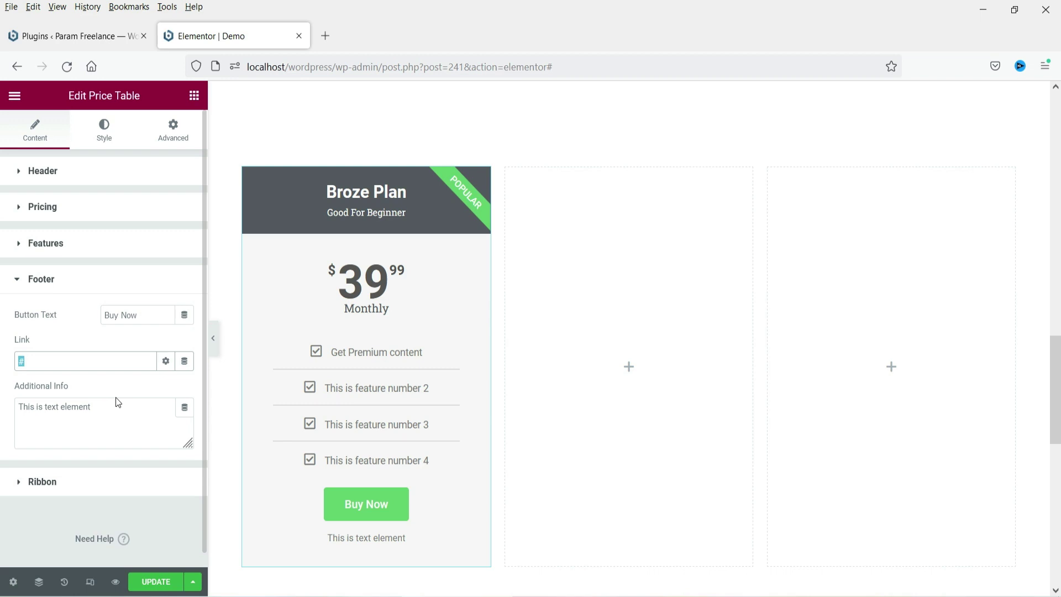
# - Replace the price table footer's additional info with "*Terms & conditions applied."
pyautogui.click(43, 362)
pyautogui.click(41, 361)
pyautogui.click(108, 409)
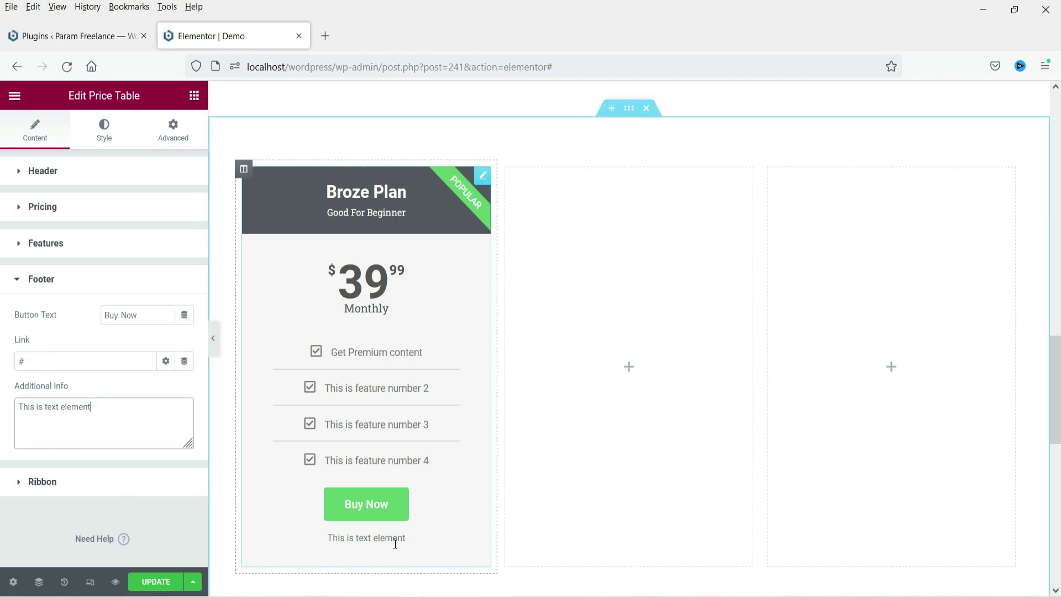
pyautogui.tripleClick(117, 407)
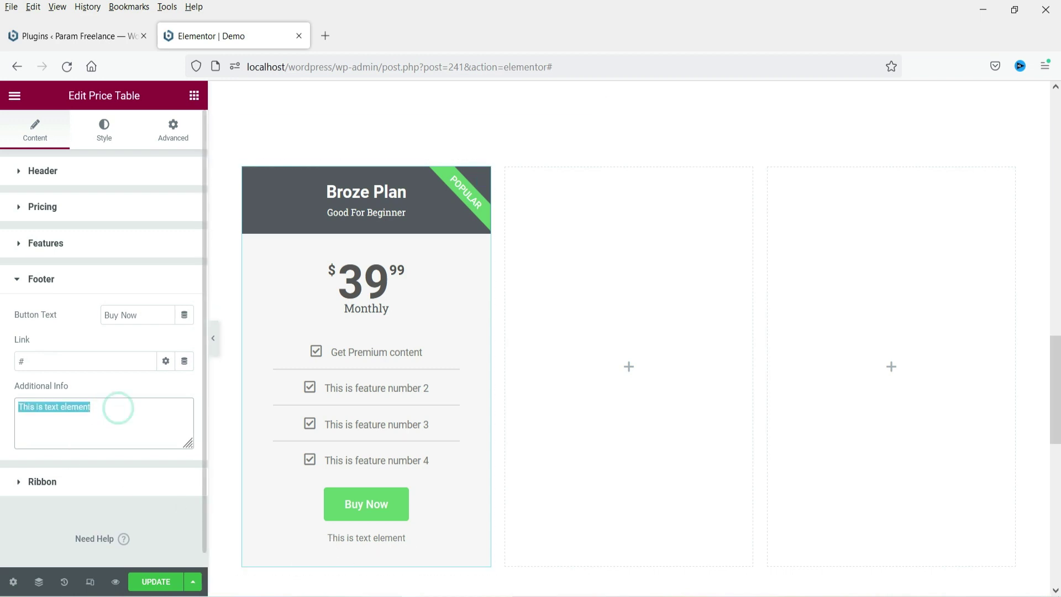
pyautogui.write('*Terms & c')
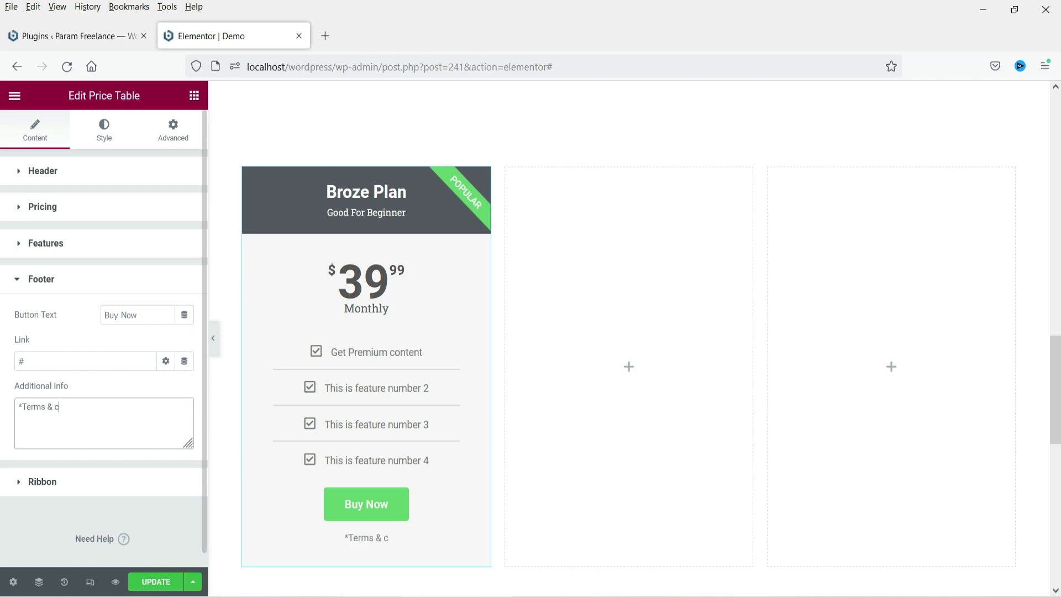
pyautogui.write('onditions applied.')
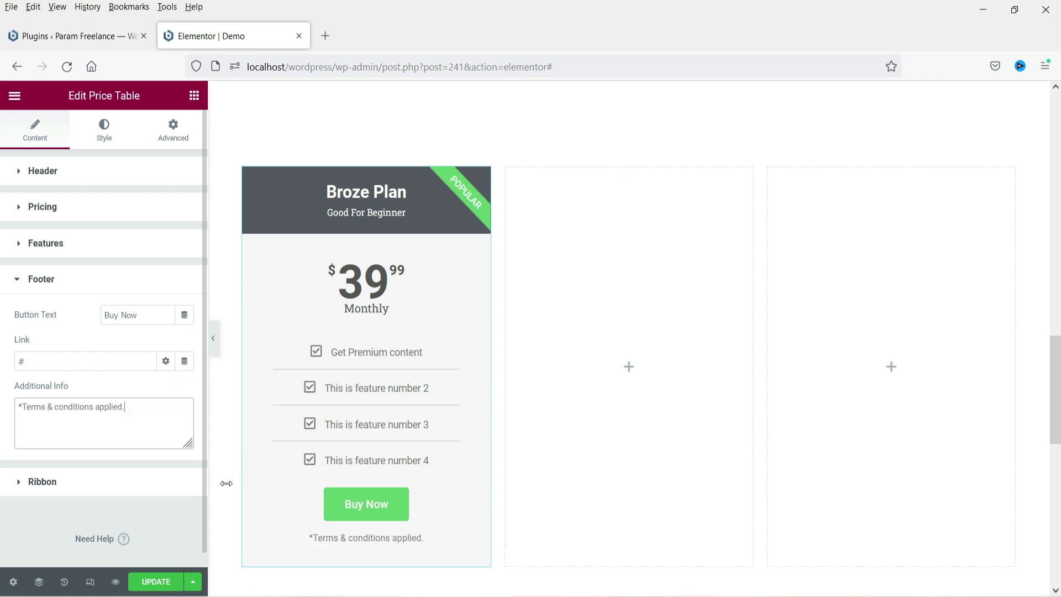
# - Set the price table ribbon's title to "Beginner"
pyautogui.click(19, 481)
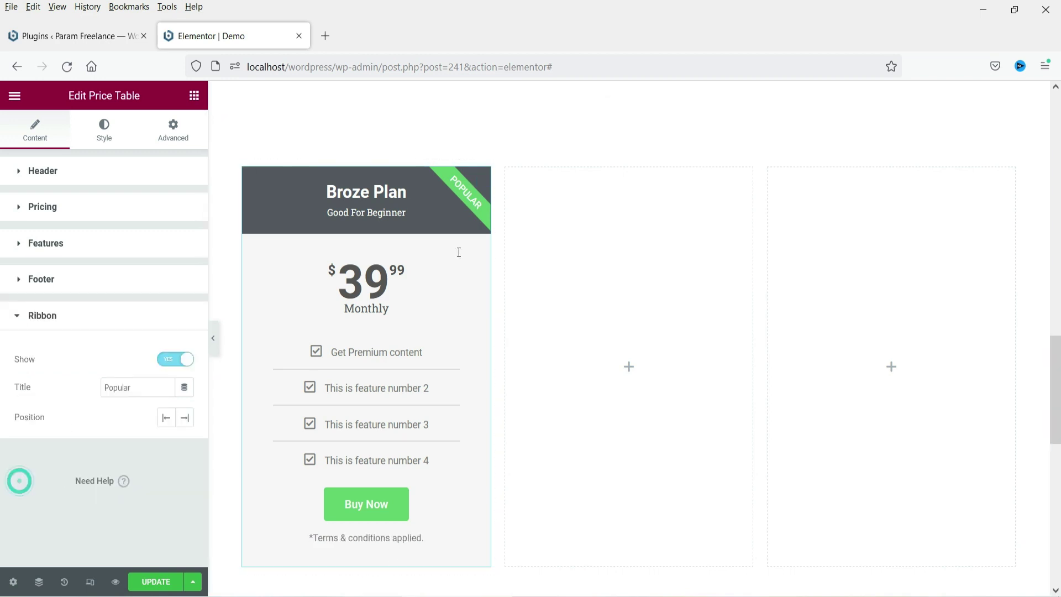
pyautogui.doubleClick(136, 385)
pyautogui.write('Beginner')
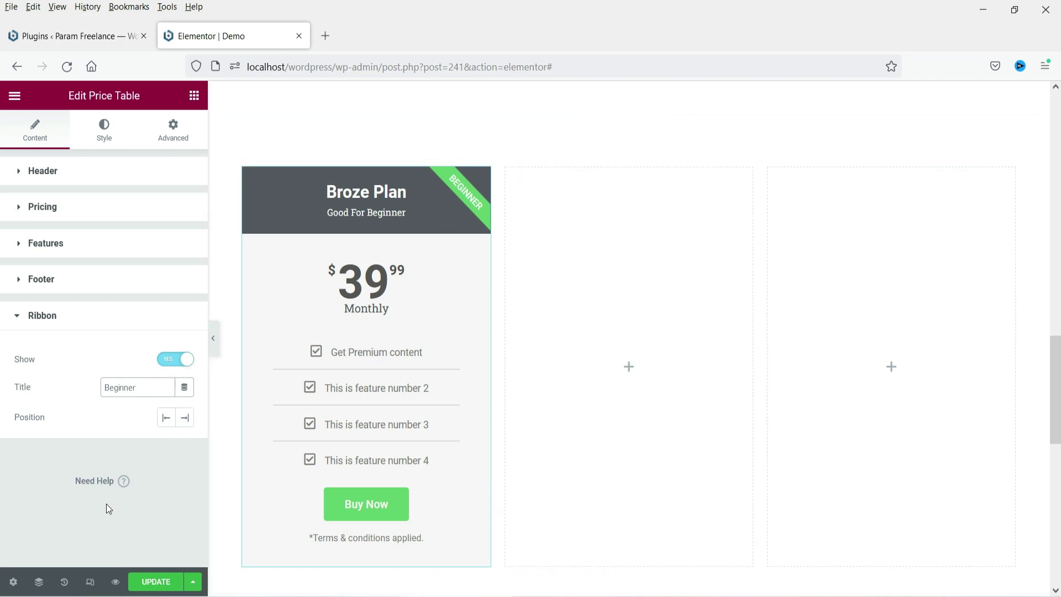
# - Set the price table header's background to the global dark blue and check it in the color picker
pyautogui.click(102, 131)
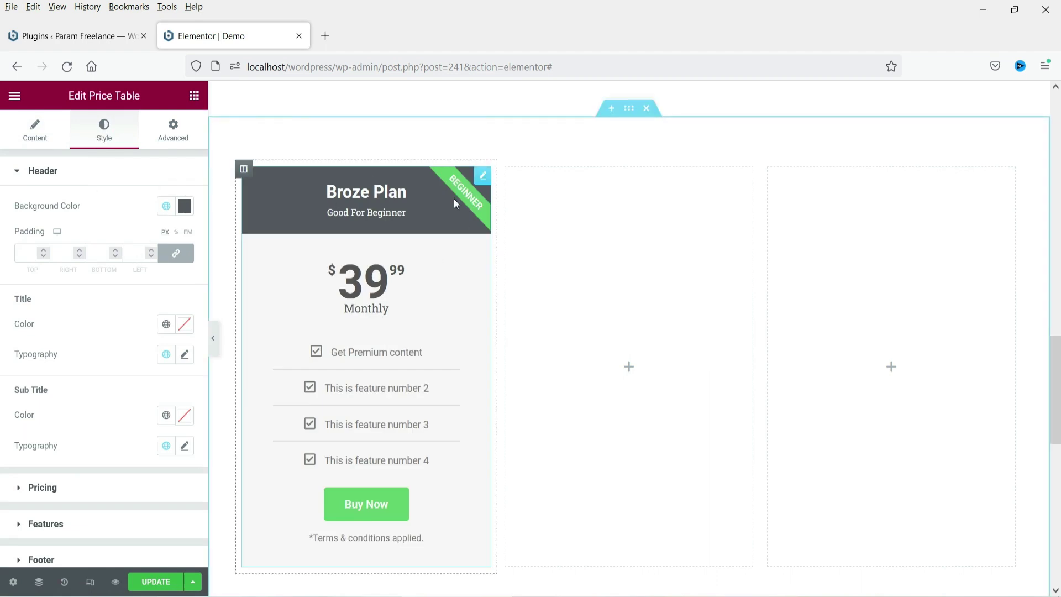
pyautogui.click(166, 207)
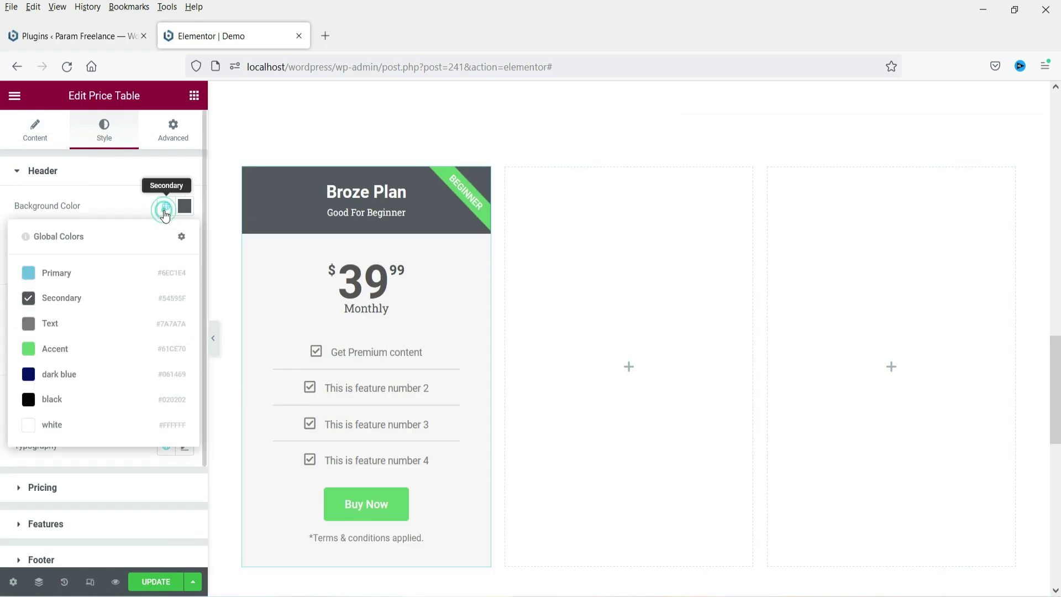
pyautogui.click(63, 376)
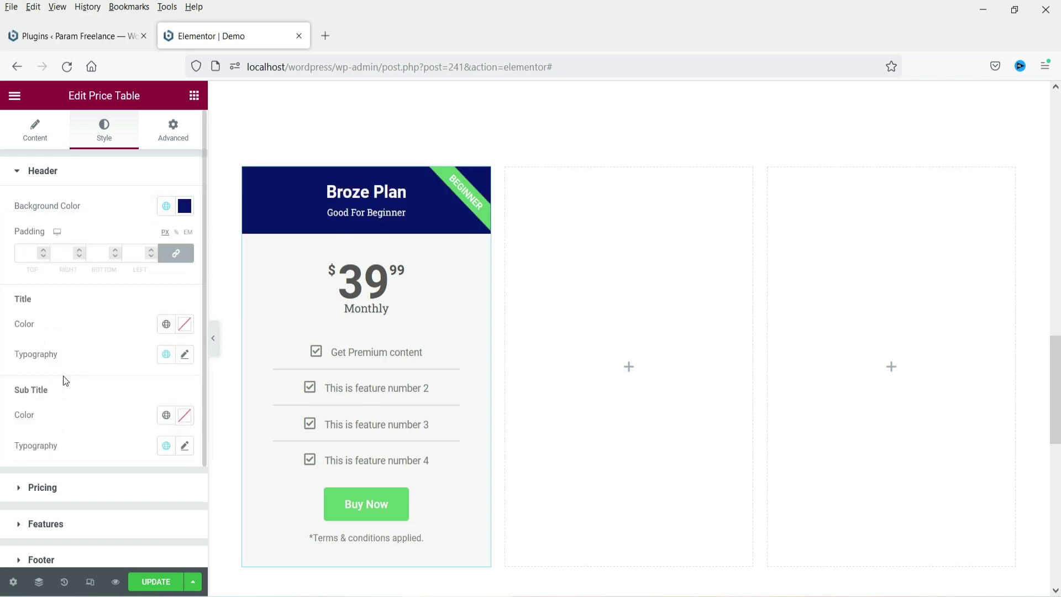
pyautogui.click(185, 208)
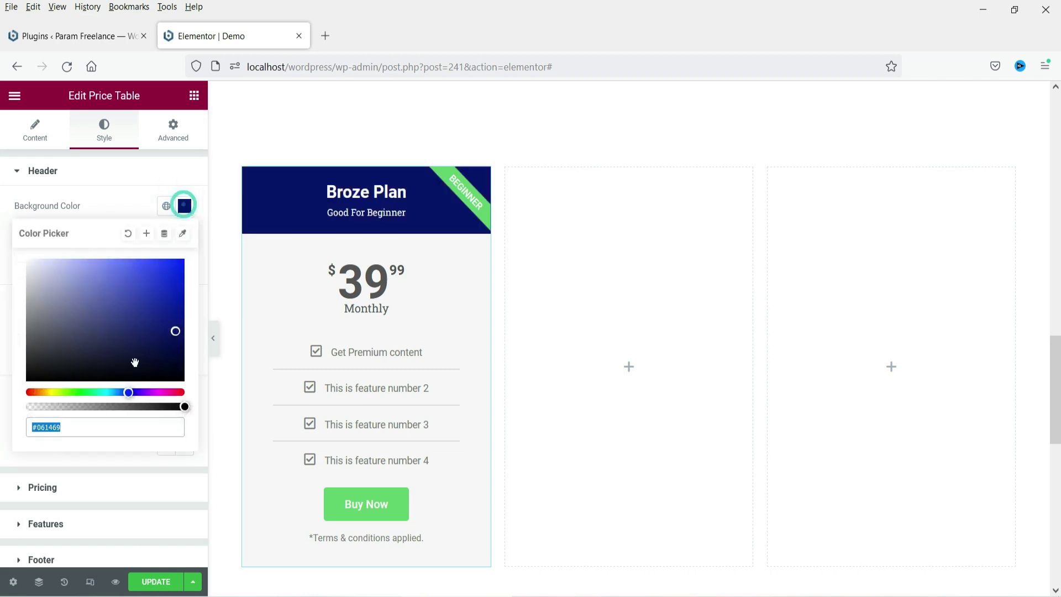
pyautogui.click(103, 205)
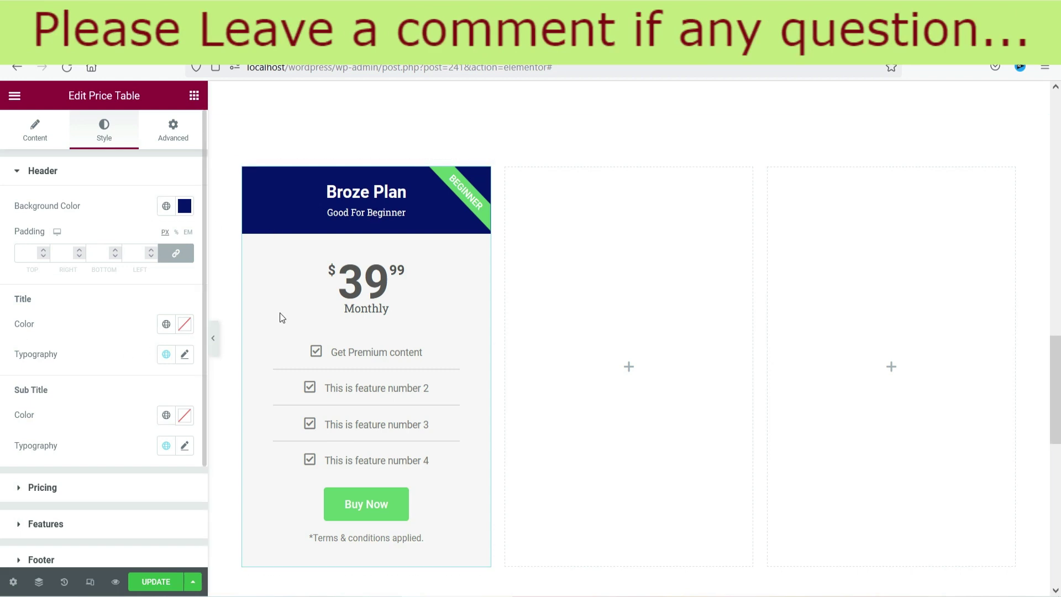
# - Set the header title's color to a bright yellow
pyautogui.click(184, 327)
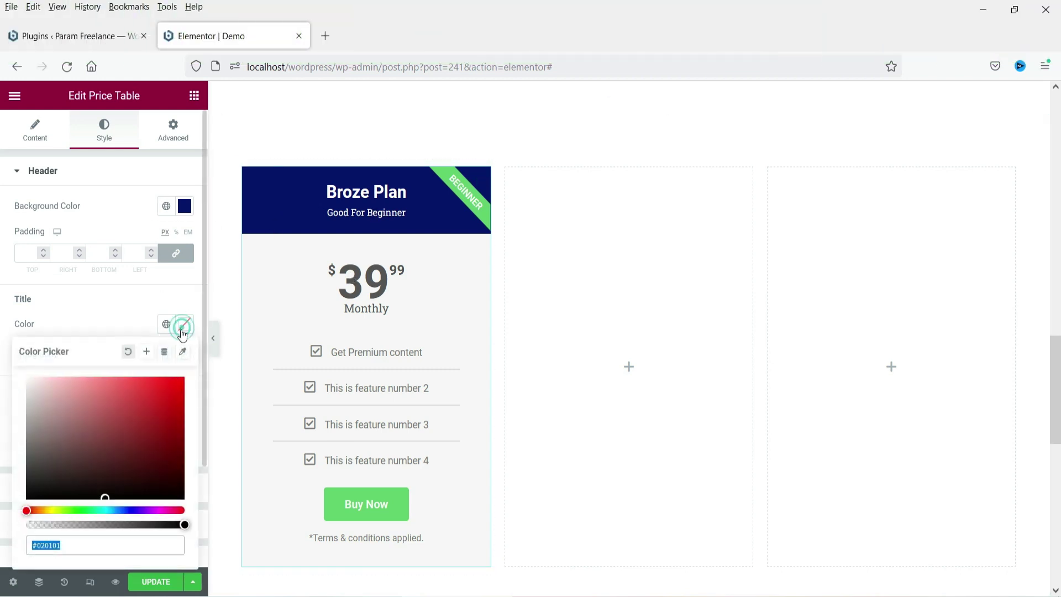
pyautogui.click(51, 511)
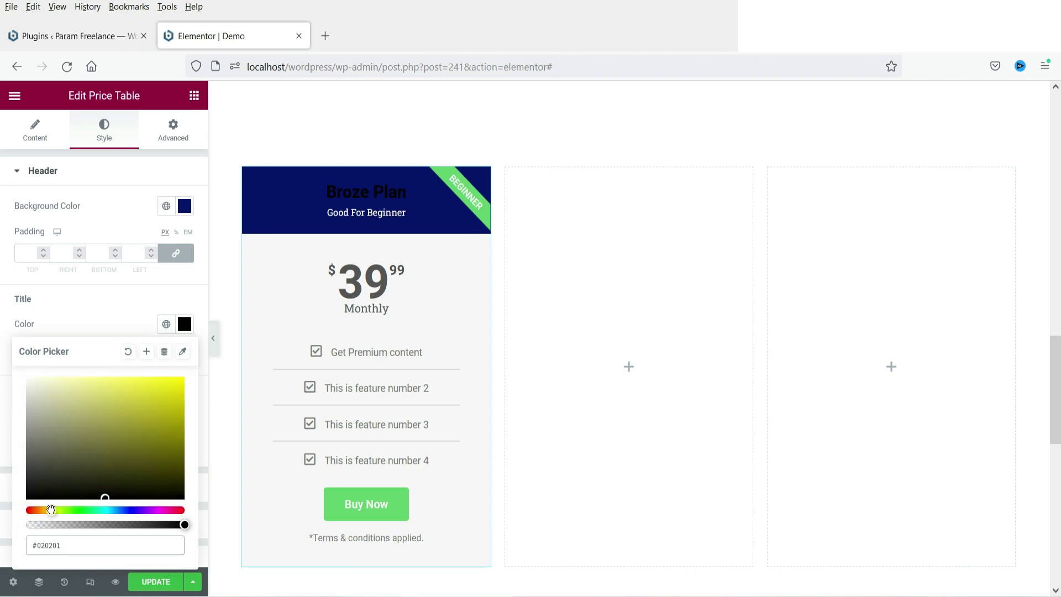
pyautogui.click(126, 381)
pyautogui.click(135, 380)
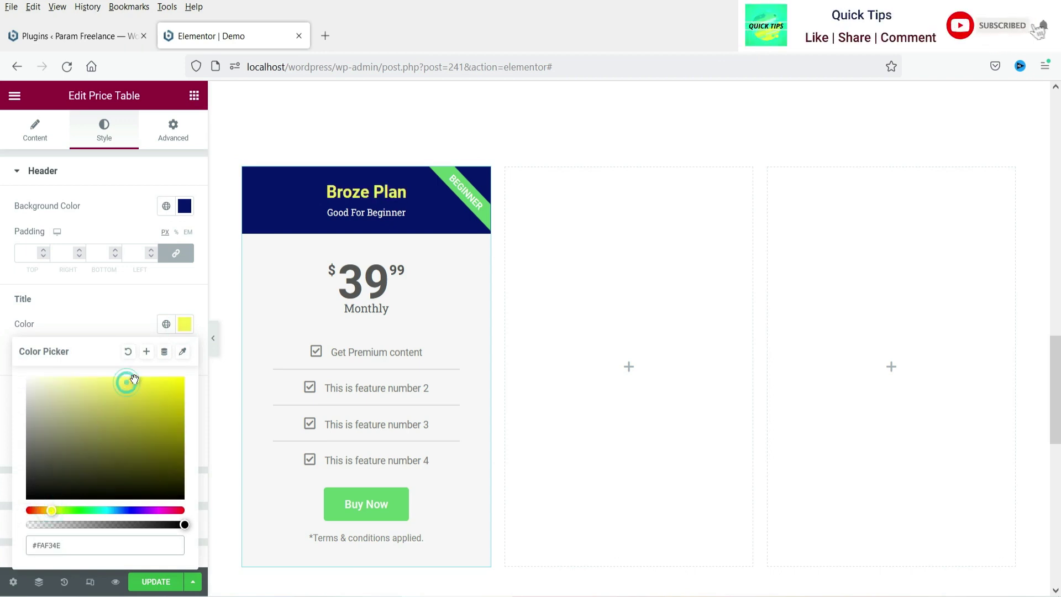
pyautogui.click(111, 319)
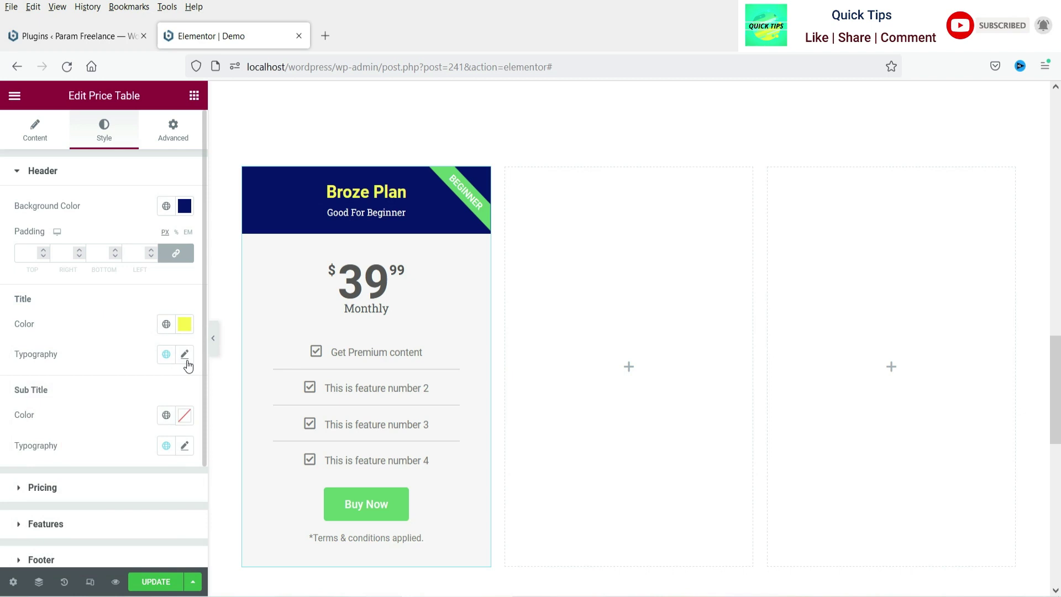
# - Try a font size of 25 px for the header title and settle on 30 px
pyautogui.click(185, 355)
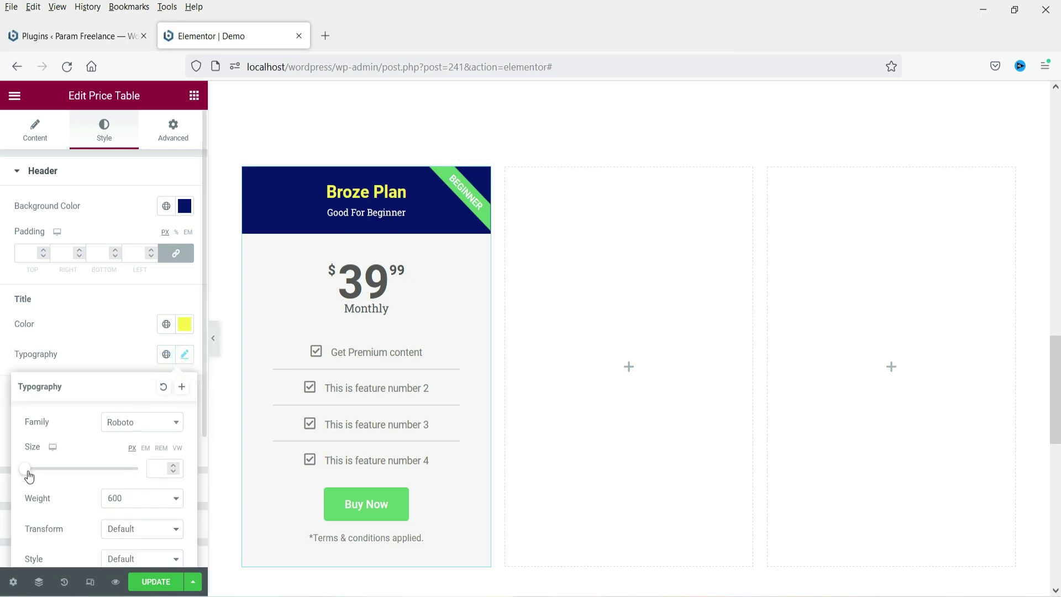
pyautogui.click(161, 470)
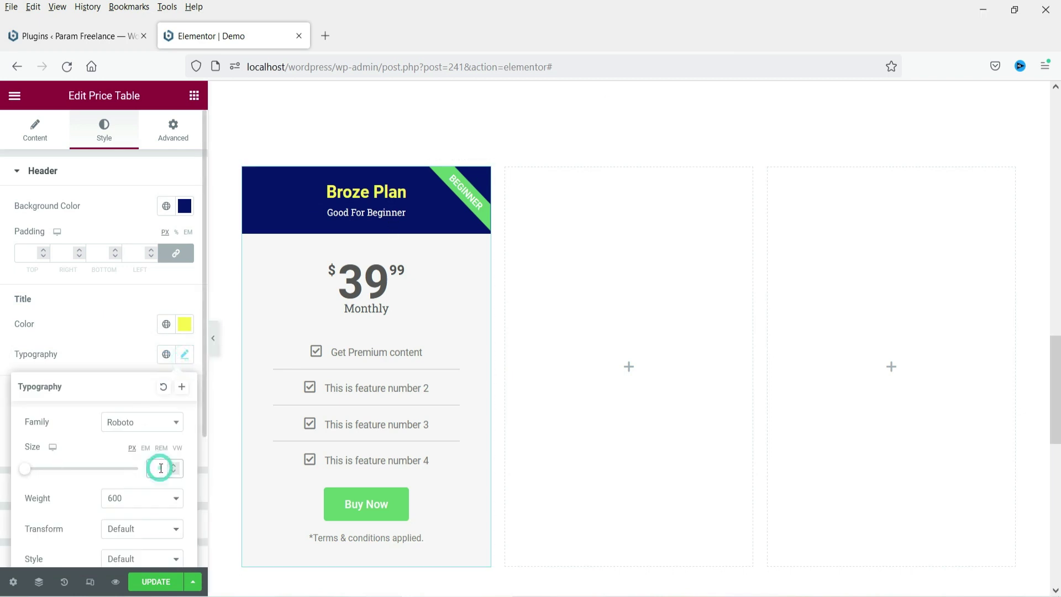
pyautogui.write('25')
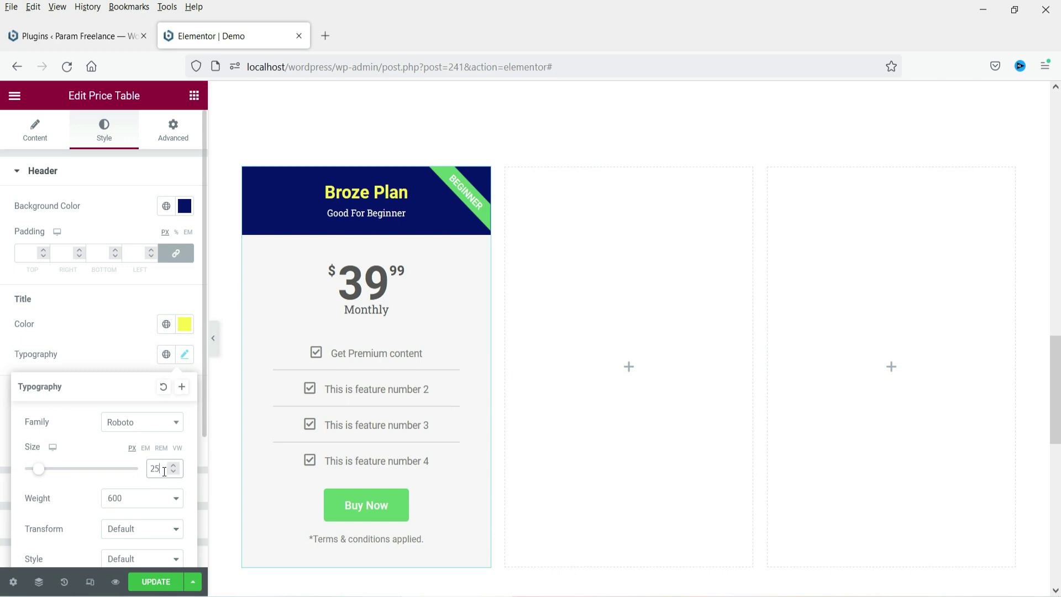
pyautogui.write('30')
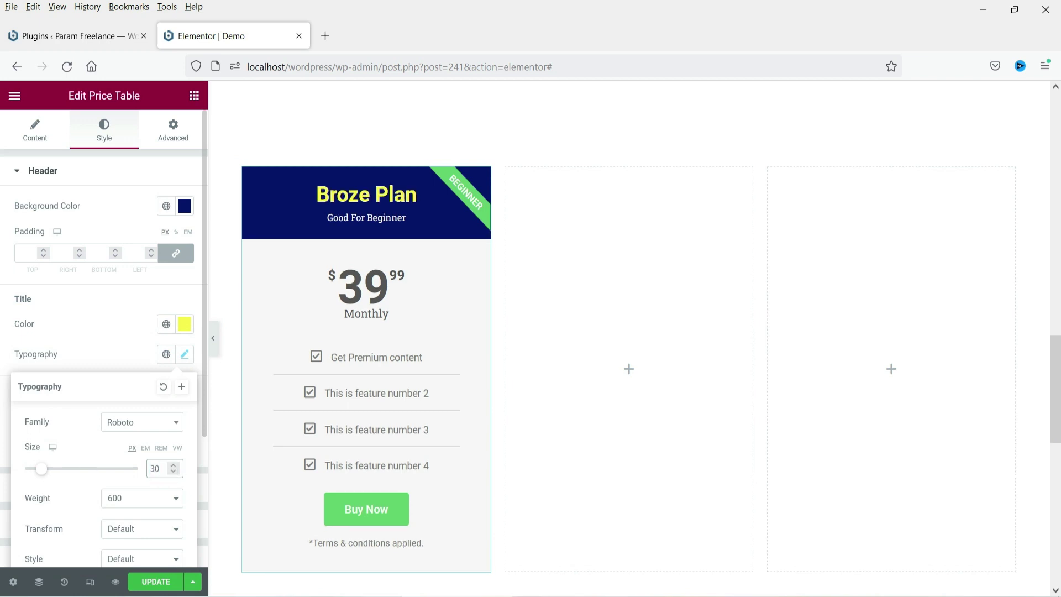
# - Correct the spelling of the header title to "Bronze Plan"
pyautogui.click(31, 142)
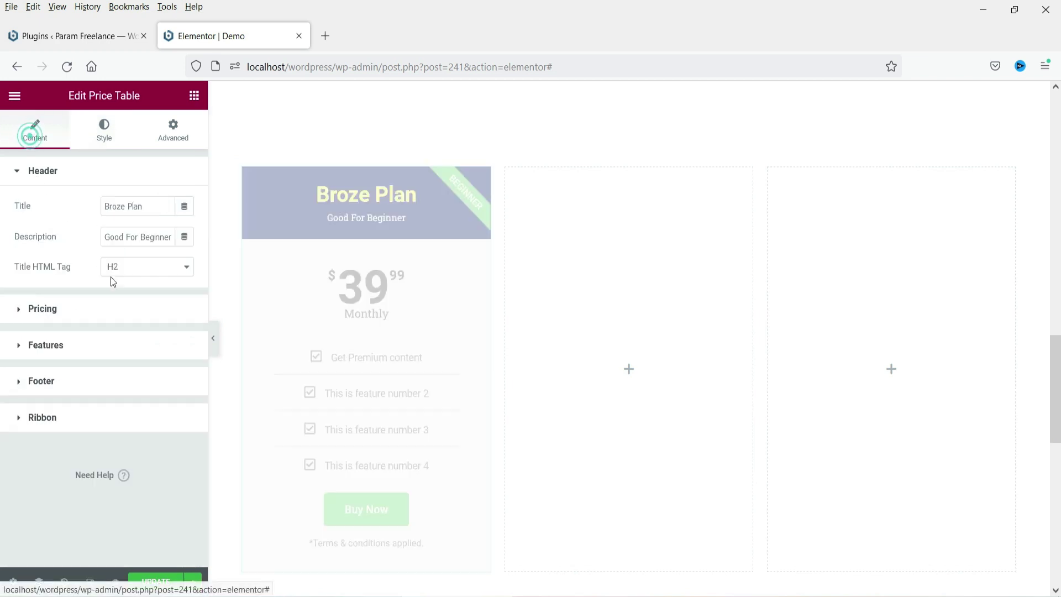
pyautogui.click(118, 204)
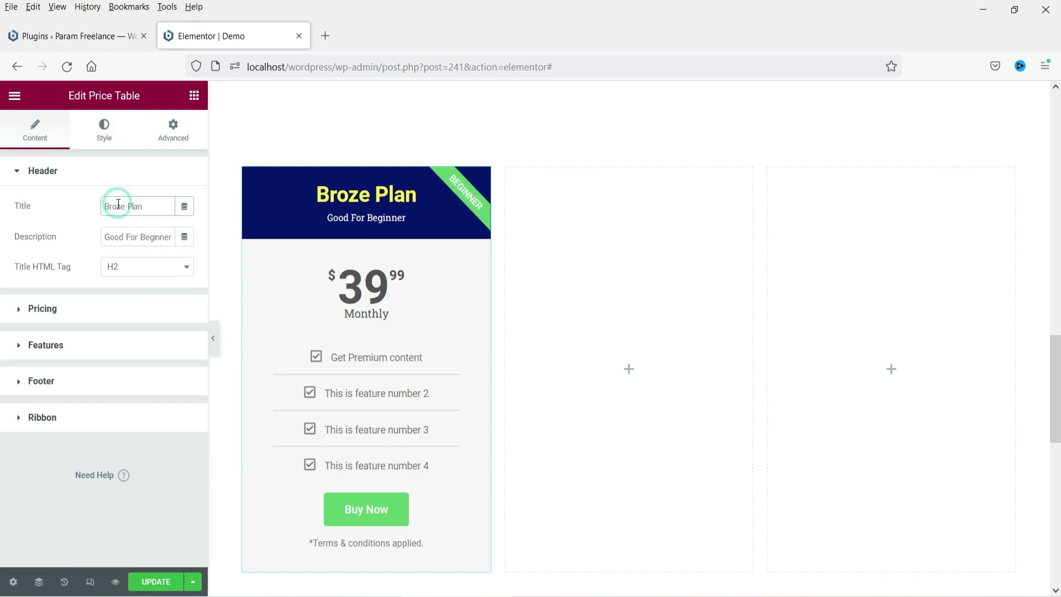
pyautogui.write('n')
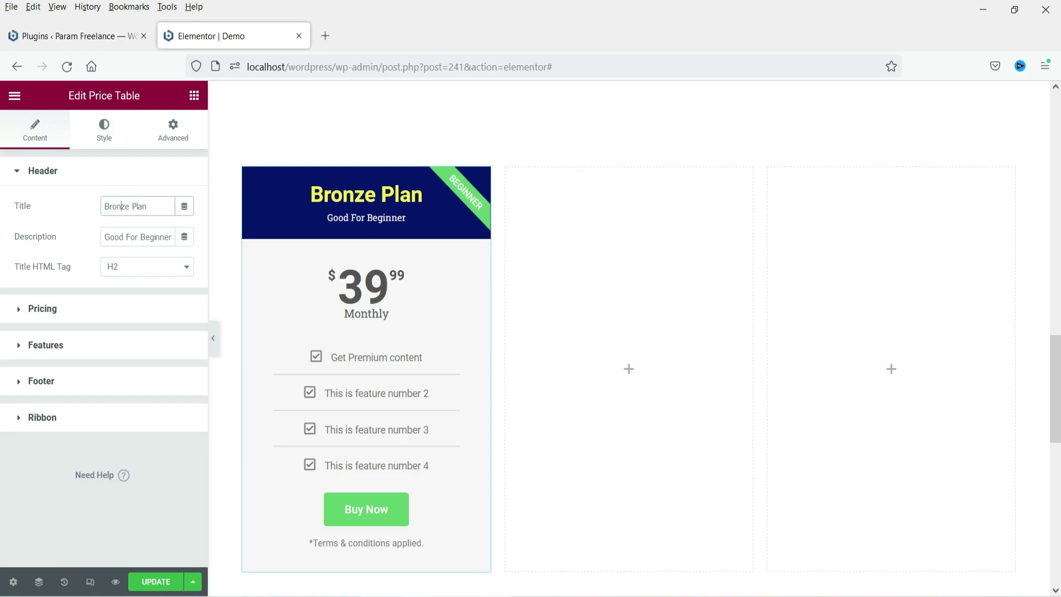
# - Color the header's subtitle light pink (#EFB2B2) and set its font size to 20 px
pyautogui.click(102, 122)
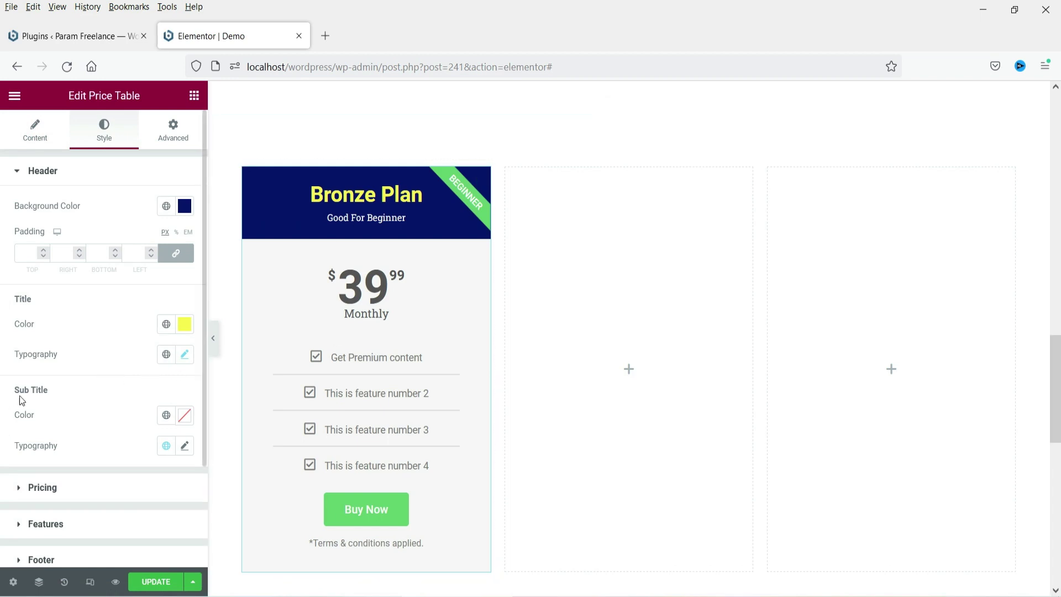
pyautogui.click(185, 415)
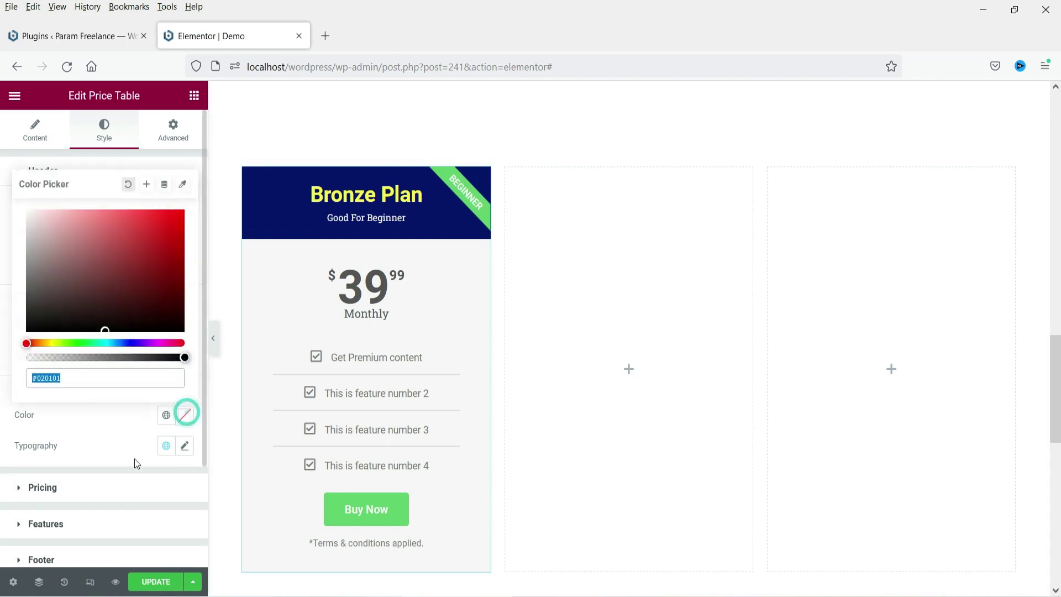
pyautogui.click(66, 217)
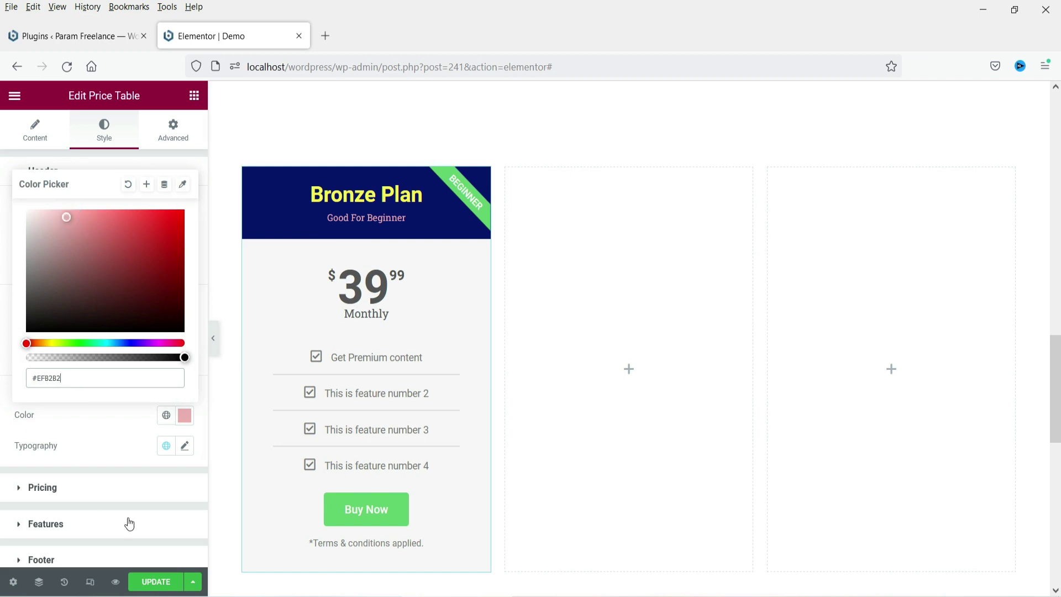
pyautogui.click(186, 446)
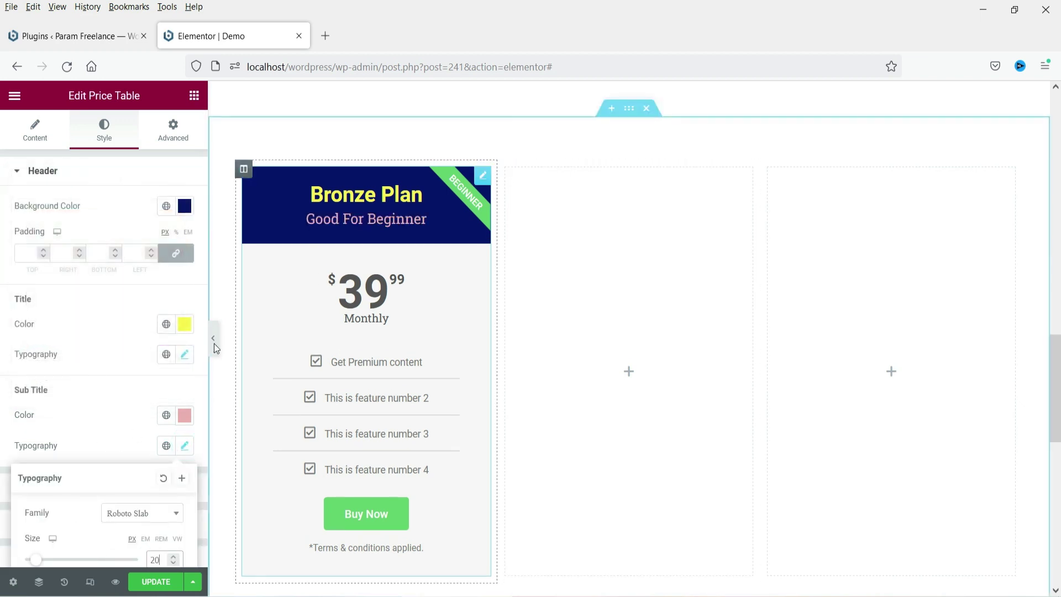
# - Set the pricing area's background color to a very pale yellow
pyautogui.click(52, 171)
pyautogui.click(49, 207)
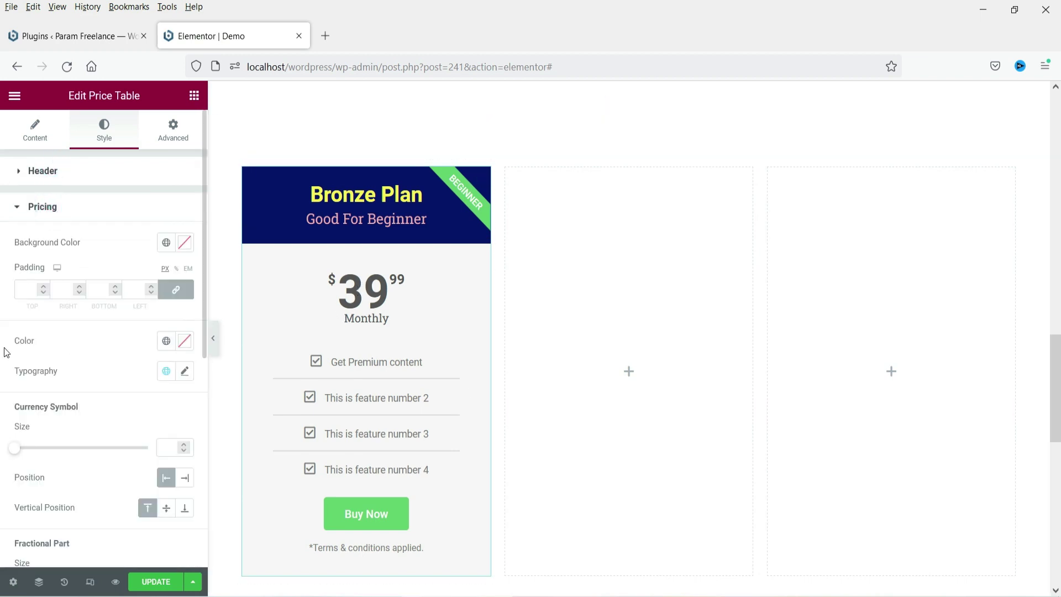
pyautogui.click(186, 248)
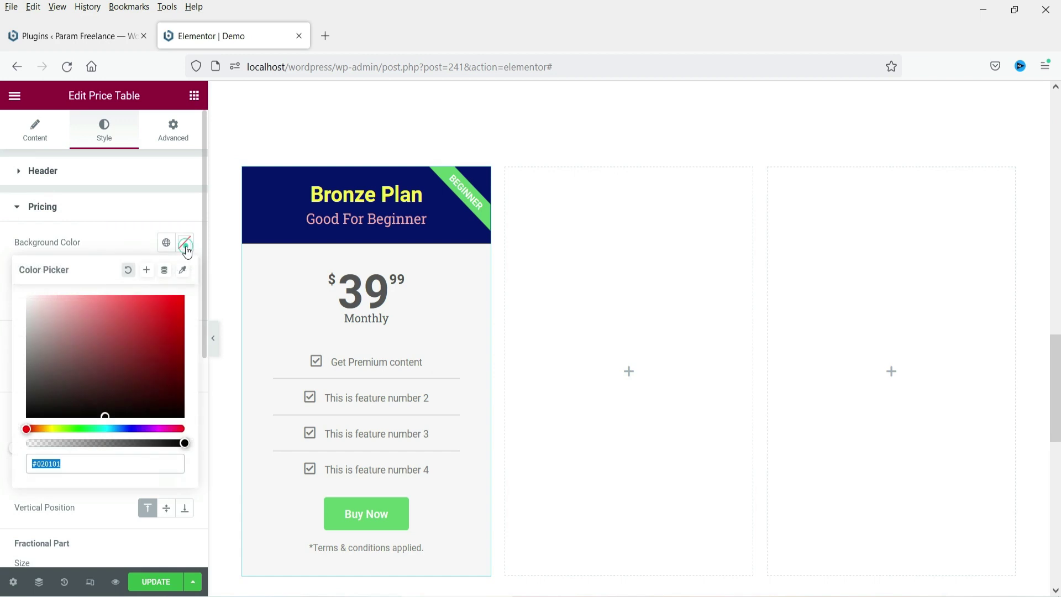
pyautogui.click(50, 430)
pyautogui.click(38, 294)
pyautogui.click(96, 244)
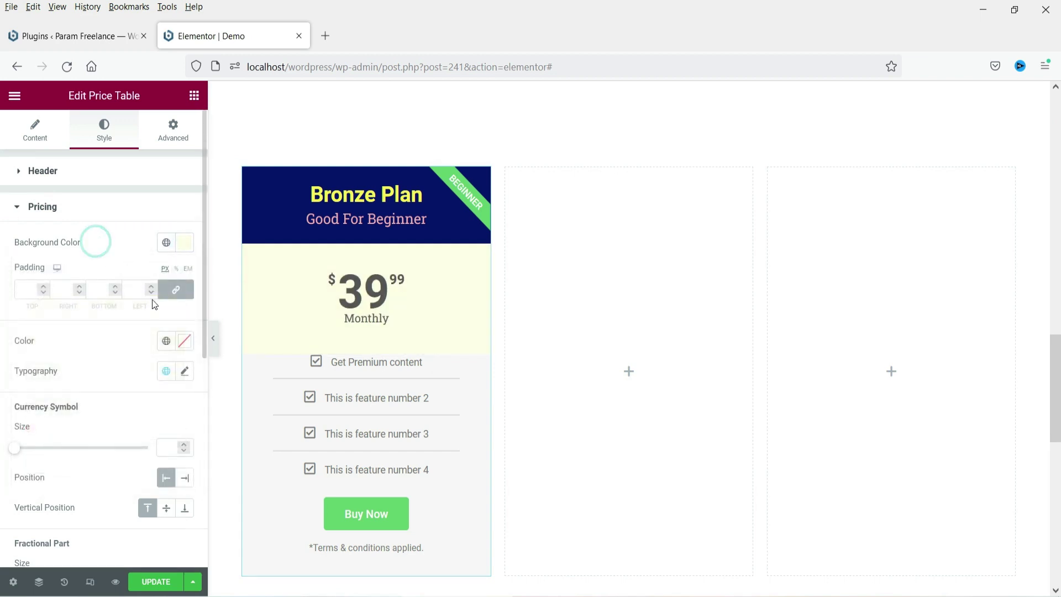
# - Set the price text's color to a dark red
pyautogui.click(166, 340)
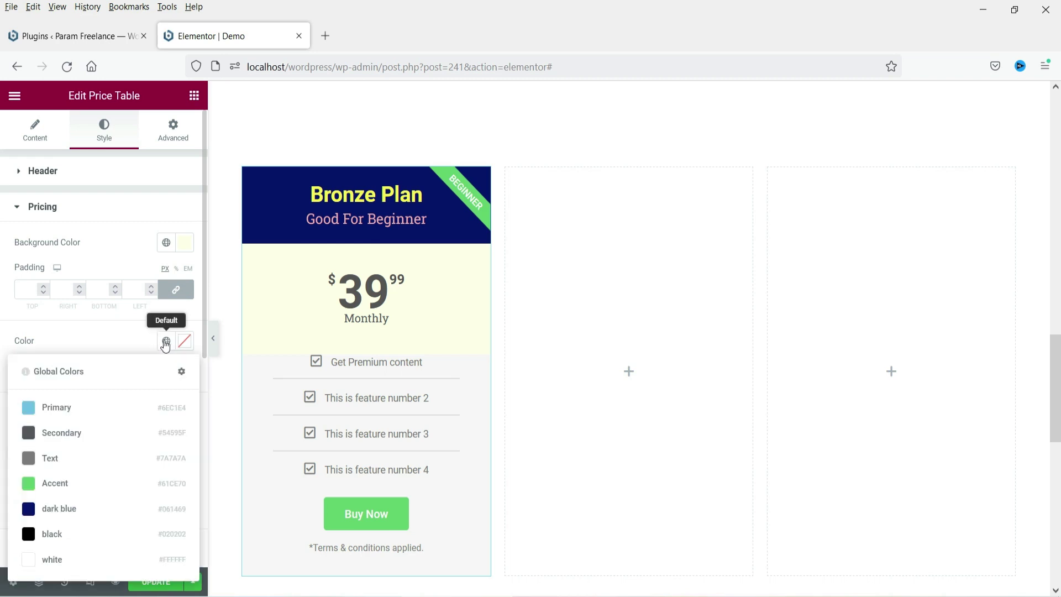
pyautogui.click(184, 340)
pyautogui.click(174, 453)
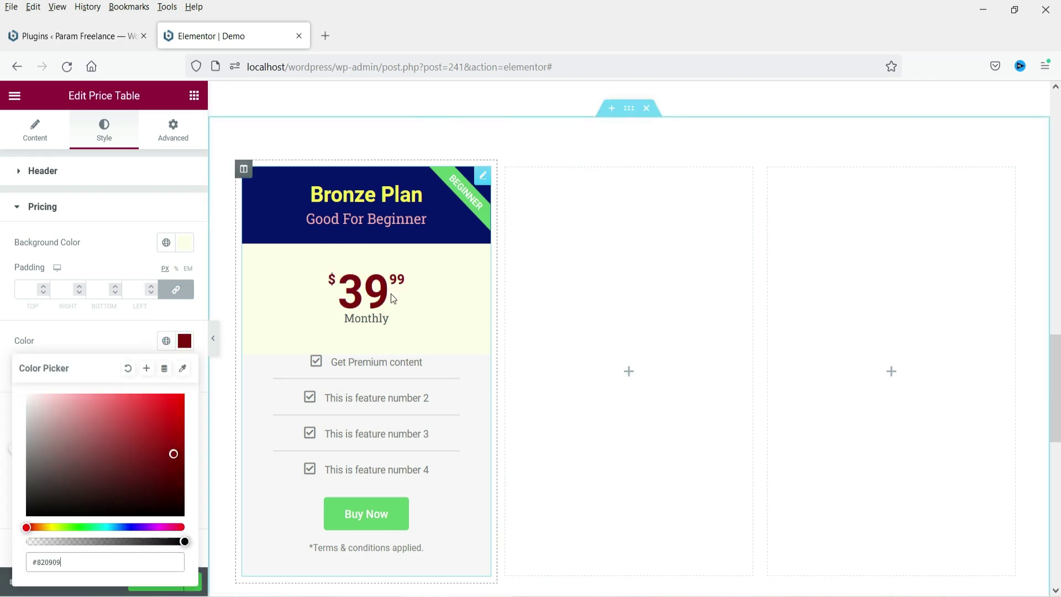
pyautogui.press('Escape')
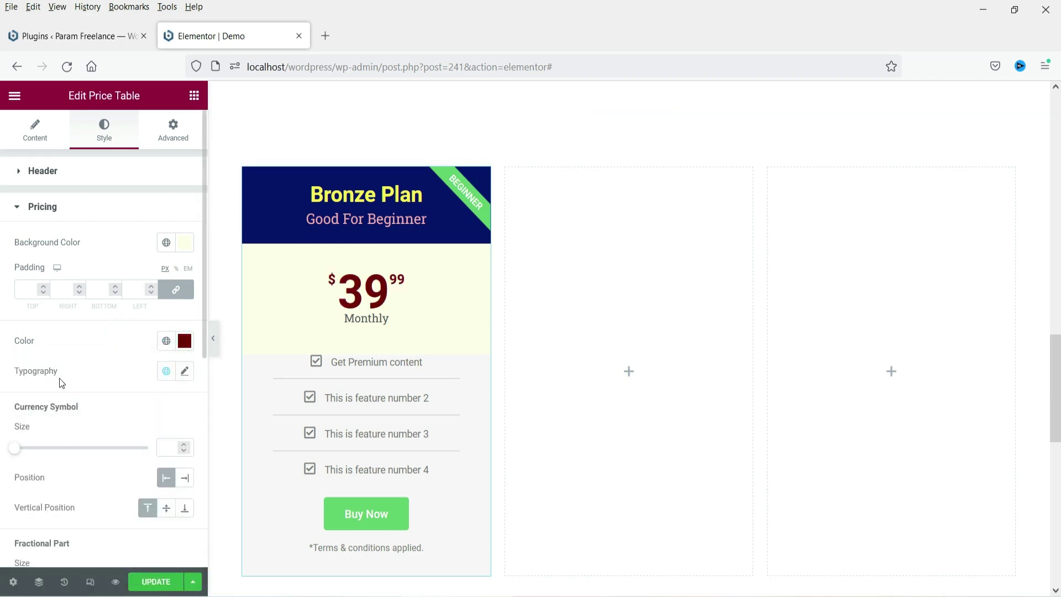
# - Check the price typography, try the currency symbol after the price, and restore its position before the price
pyautogui.click(185, 371)
pyautogui.click(102, 358)
pyautogui.scroll(-3, 101, 381)
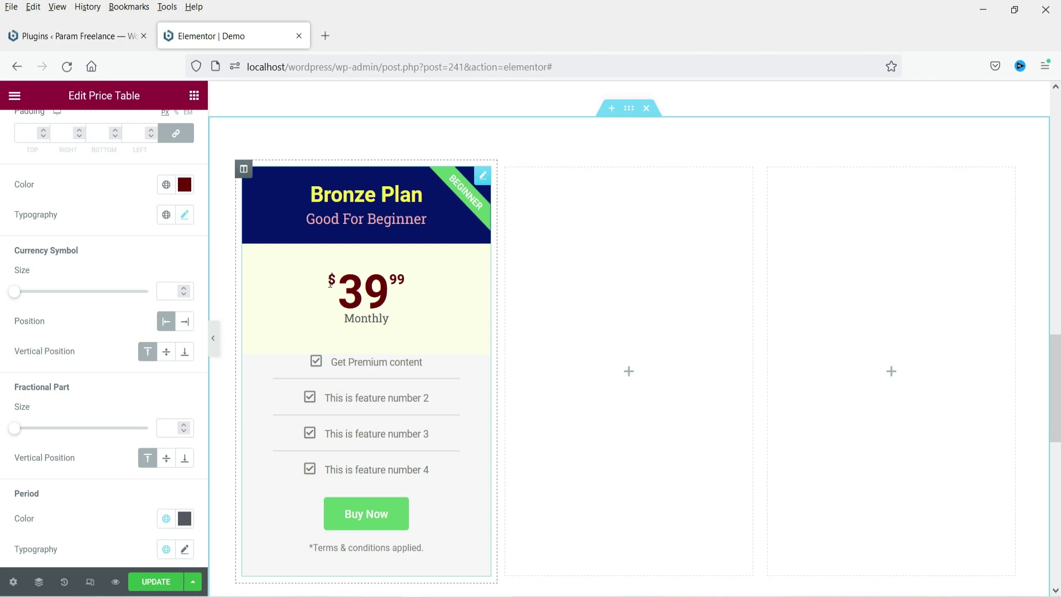
pyautogui.click(187, 326)
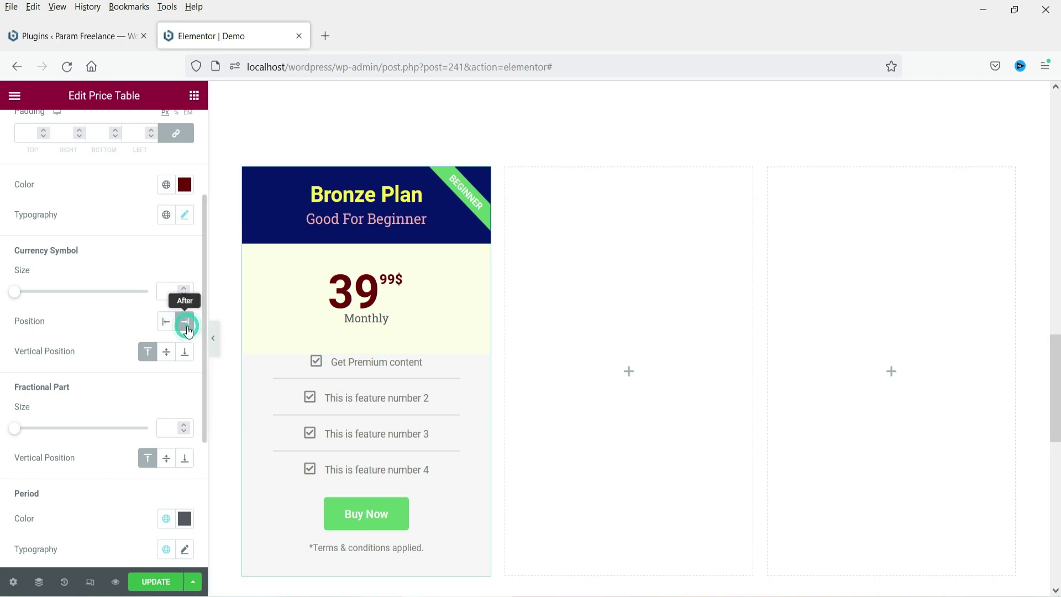
pyautogui.click(163, 322)
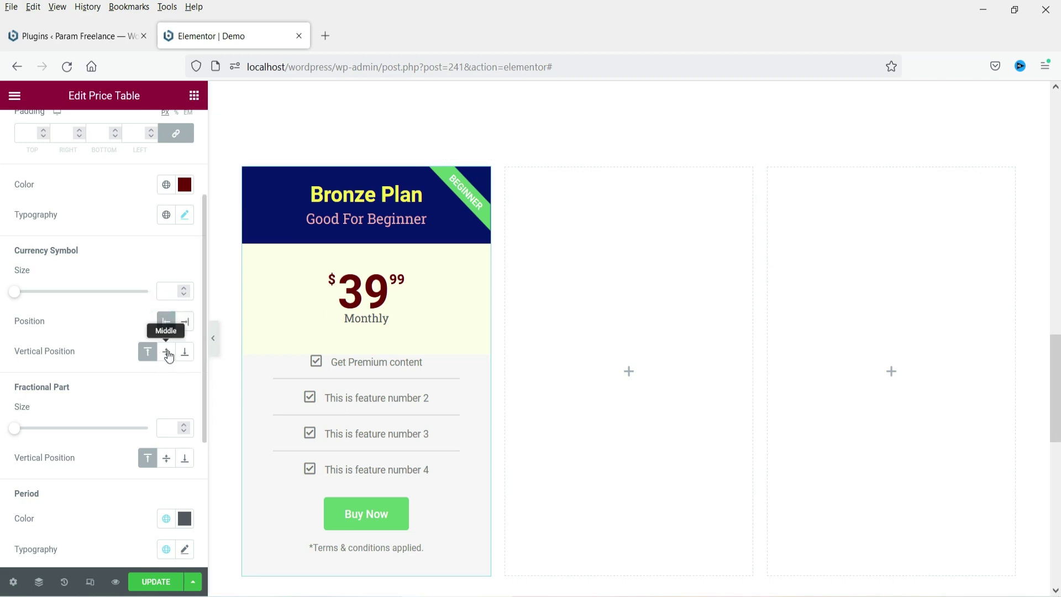
# - Try the currency symbol's vertical positions, align it to the middle, and set its size to 76
pyautogui.click(167, 352)
pyautogui.click(189, 357)
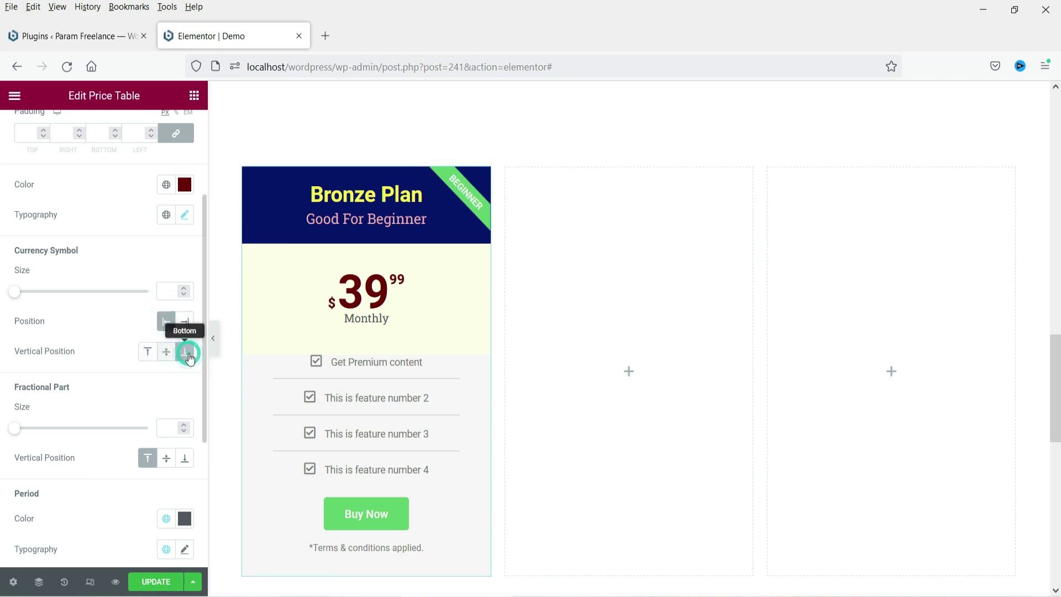
pyautogui.click(167, 354)
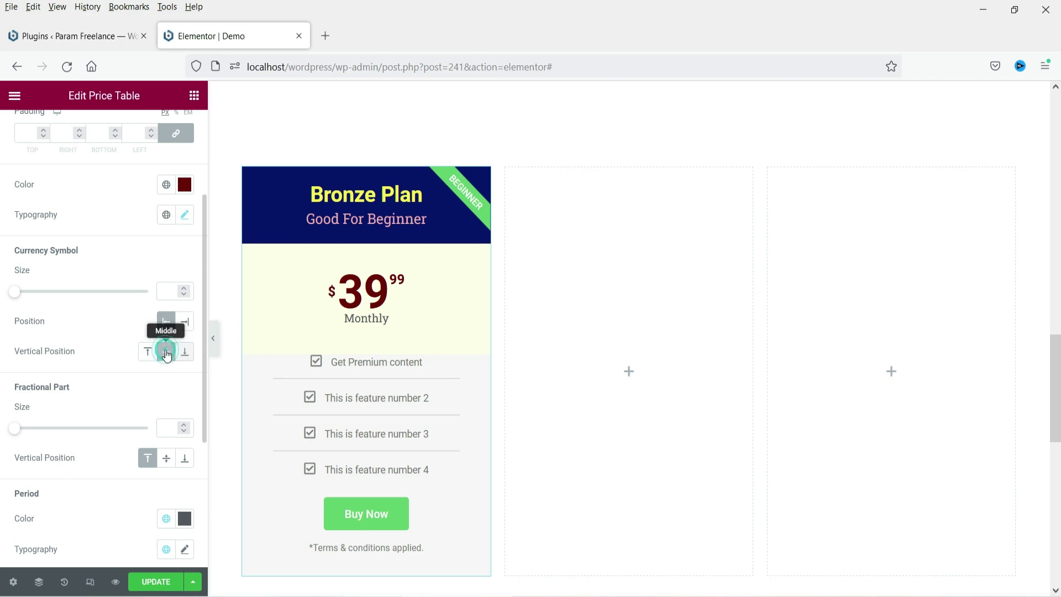
pyautogui.moveTo(18, 298); pyautogui.dragTo(119, 321)
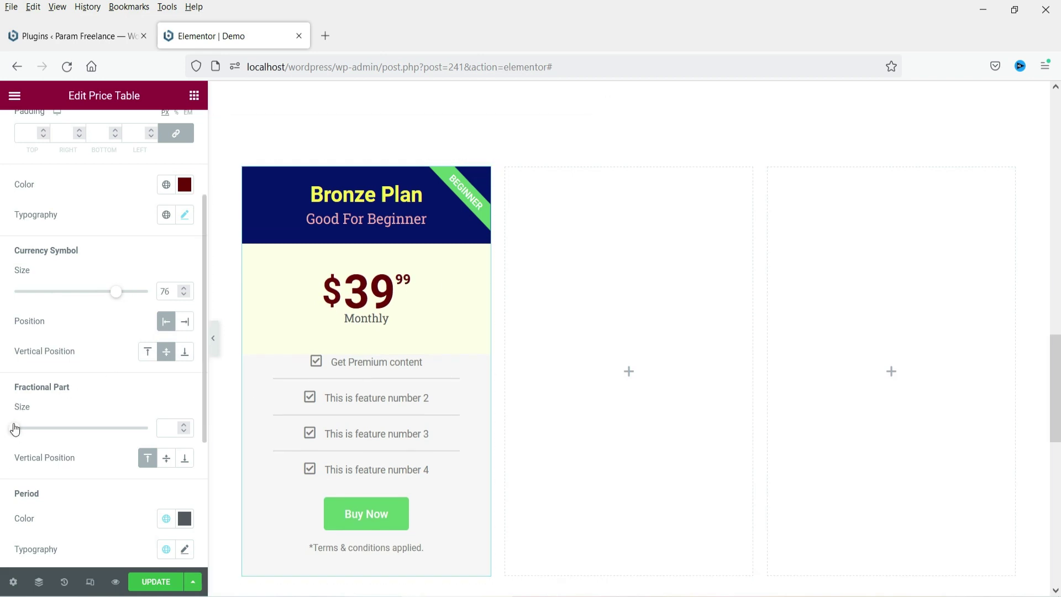
# - Set the price's fractional part to size 40, trying its vertical positions and keeping it aligned to the top
pyautogui.moveTo(18, 434); pyautogui.dragTo(61, 438)
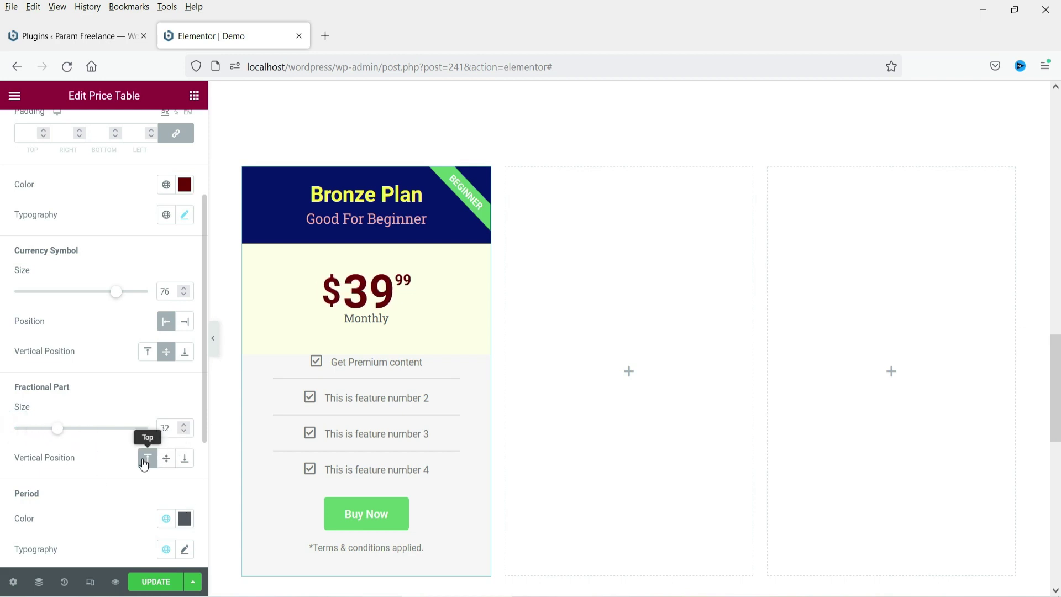
pyautogui.click(166, 466)
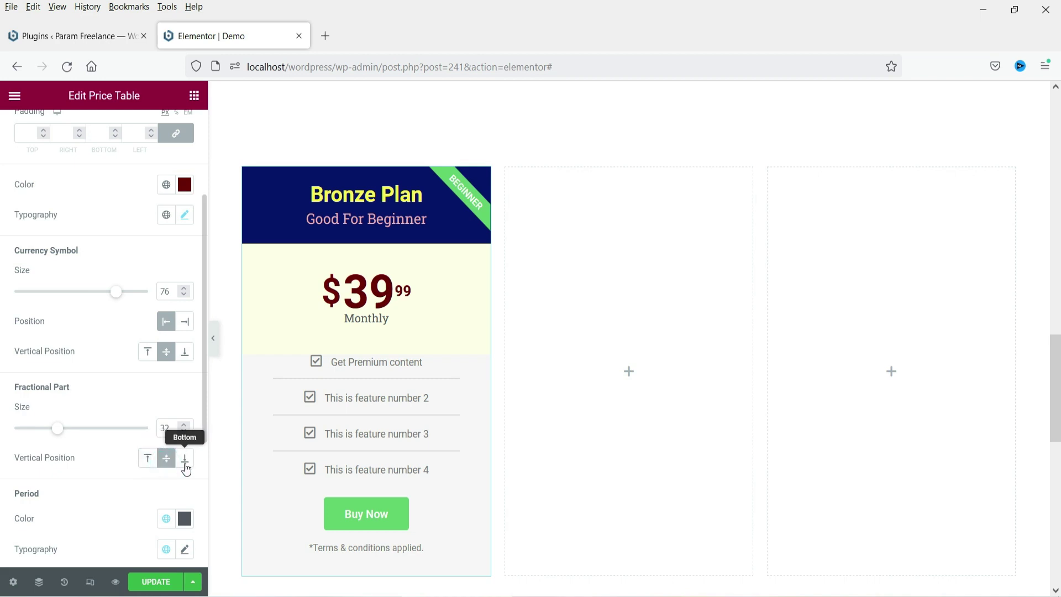
pyautogui.click(185, 464)
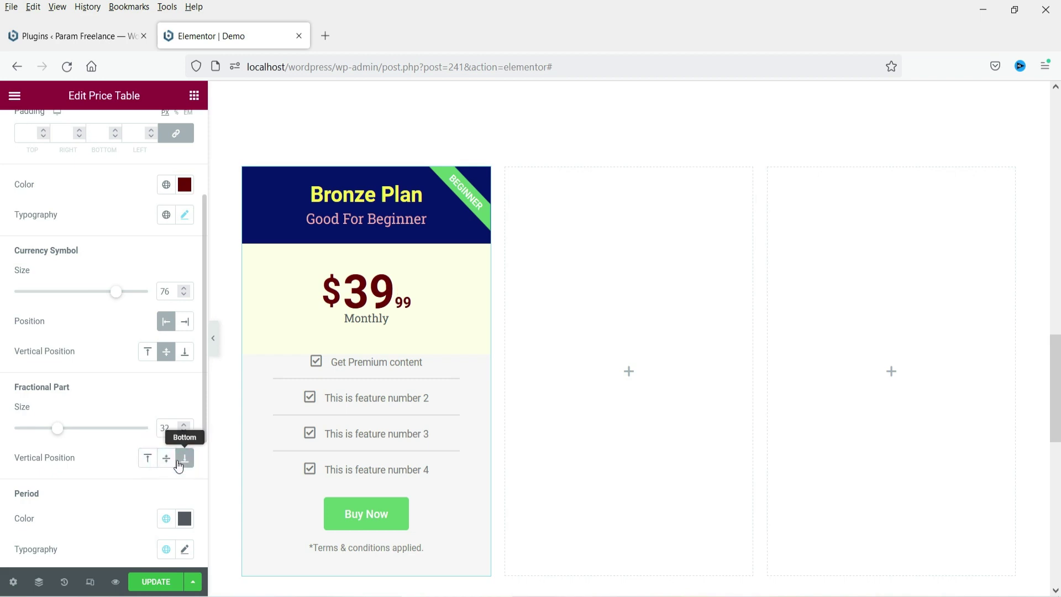
pyautogui.click(147, 462)
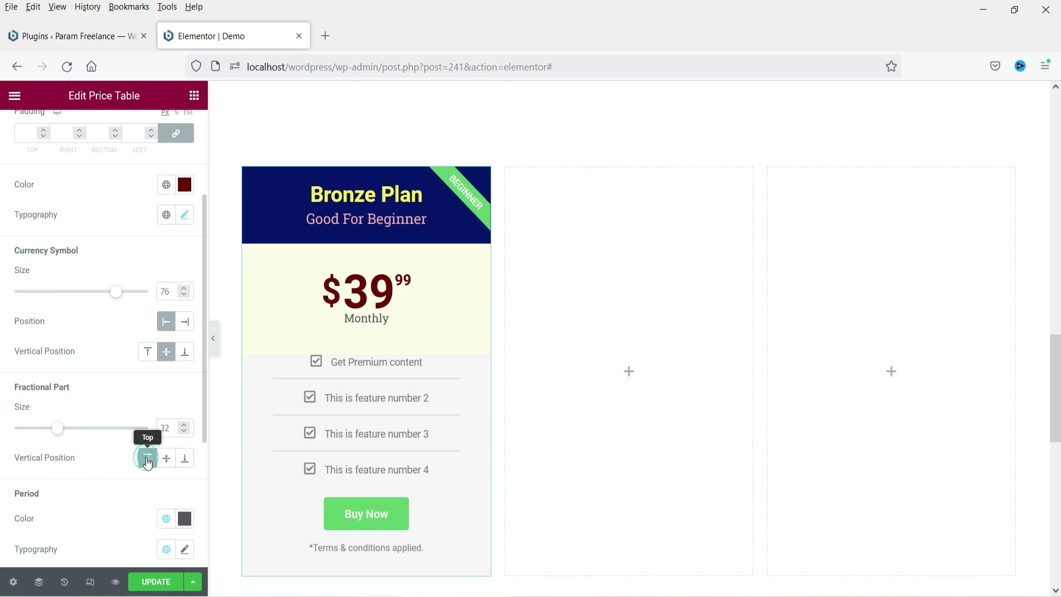
pyautogui.moveTo(57, 428); pyautogui.dragTo(67, 438)
pyautogui.click(184, 430)
# - Apply the global black color to the price period text
pyautogui.scroll(-4, 117, 321)
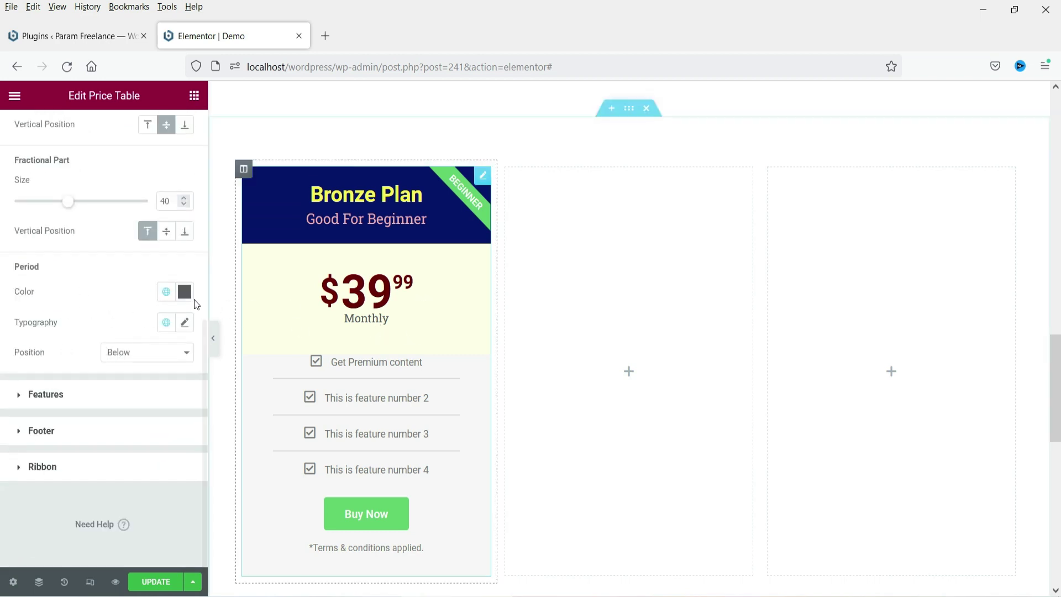
pyautogui.click(166, 292)
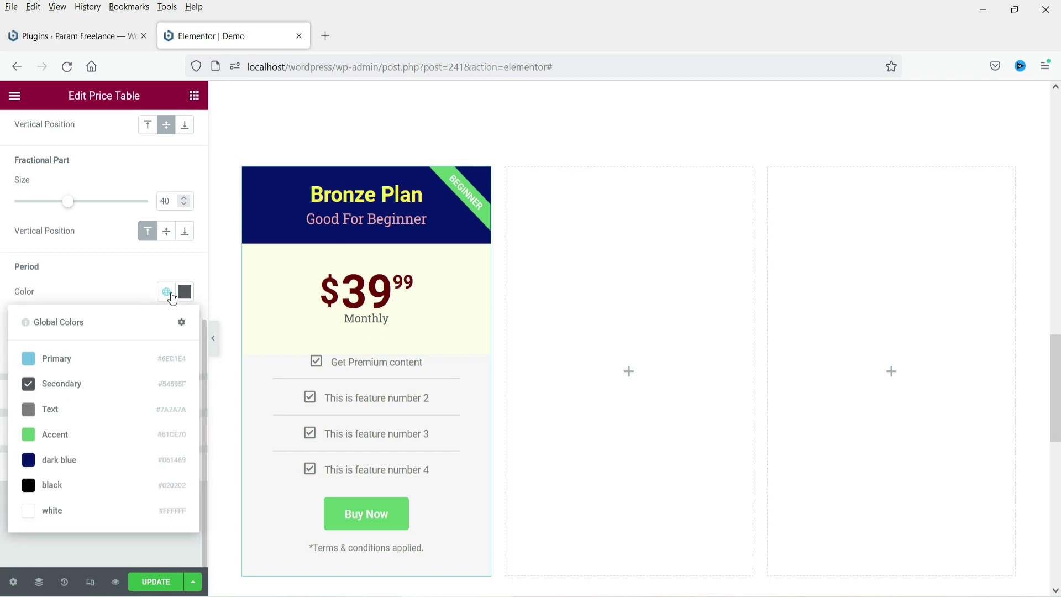
pyautogui.click(48, 488)
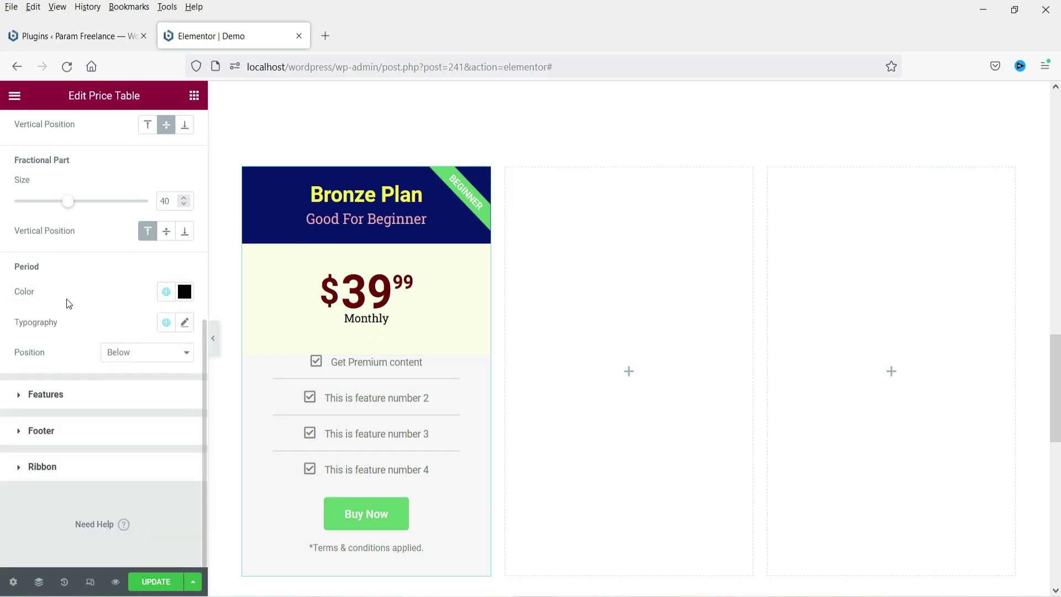
# - Unlink the feature list's padding values and set the top and bottom padding to 20 px
pyautogui.scroll(5, 97, 248)
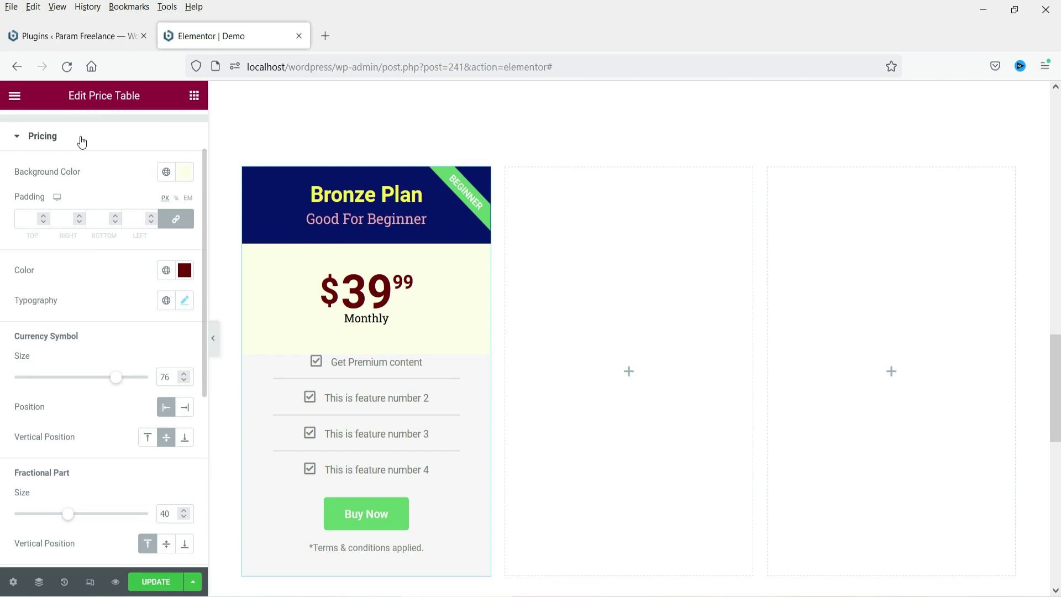
pyautogui.click(80, 138)
pyautogui.click(70, 243)
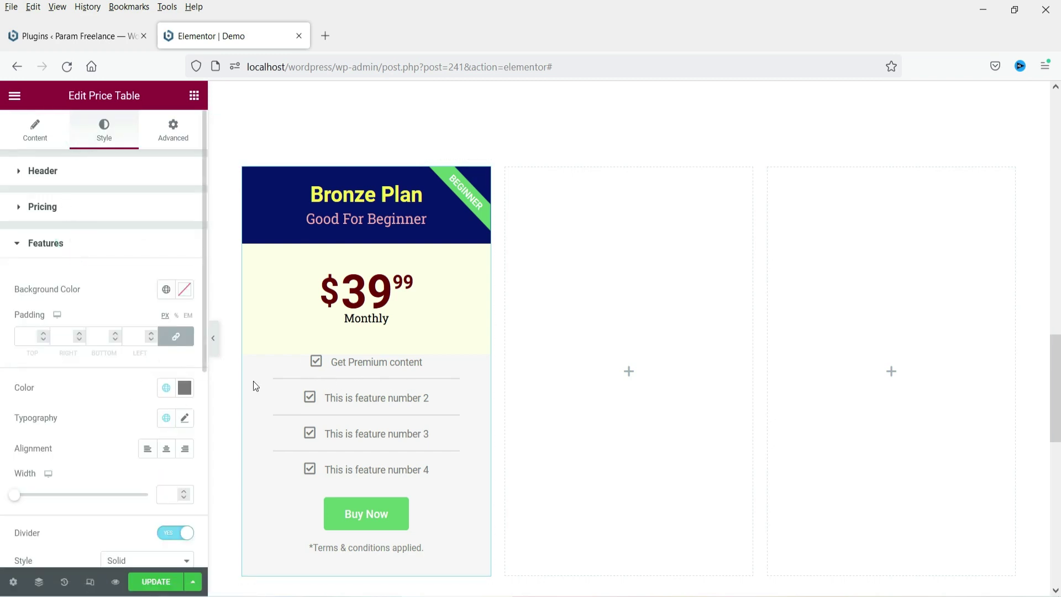
pyautogui.click(173, 341)
pyautogui.click(25, 337)
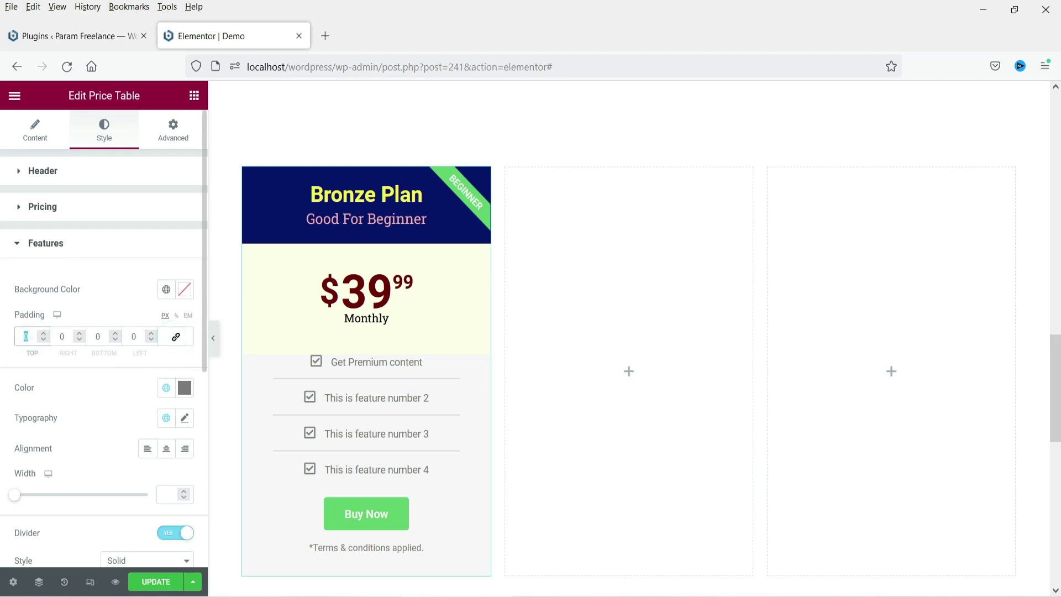
pyautogui.write('20')
pyautogui.click(91, 334)
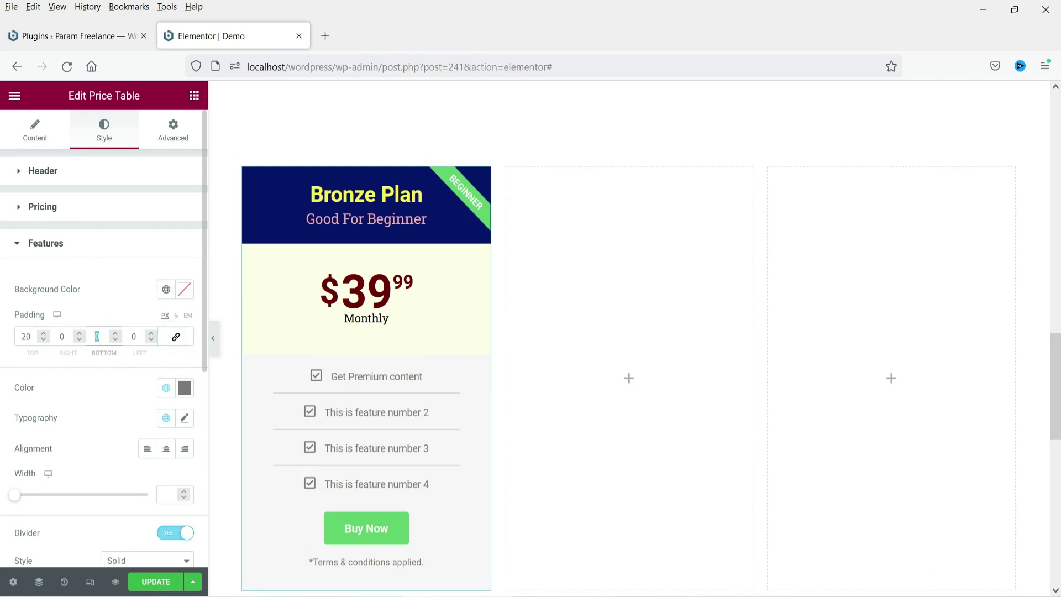
pyautogui.write('20')
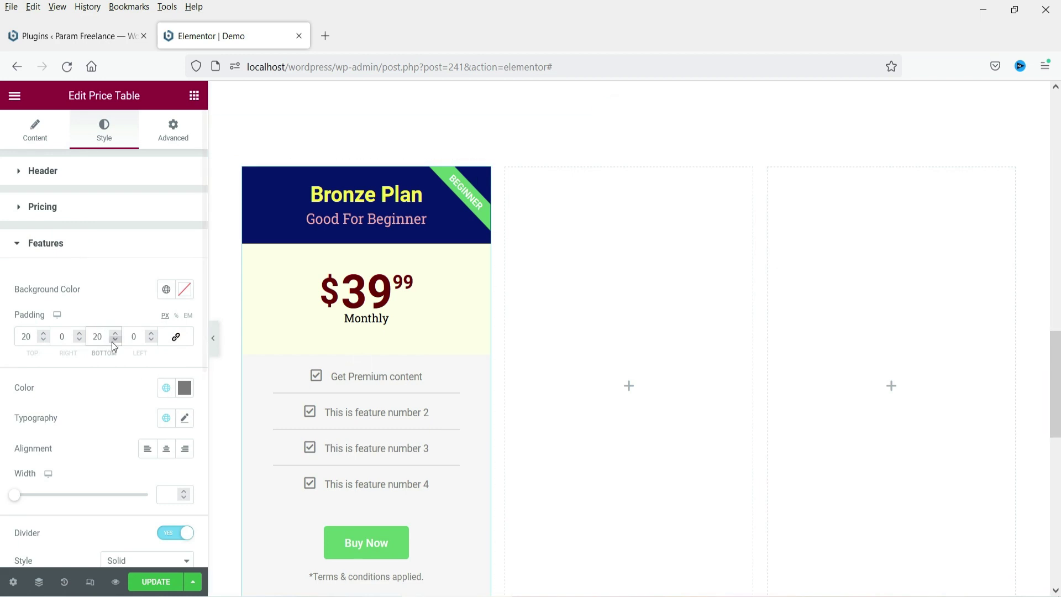
# - Give the feature list a very light pink background color
pyautogui.click(186, 294)
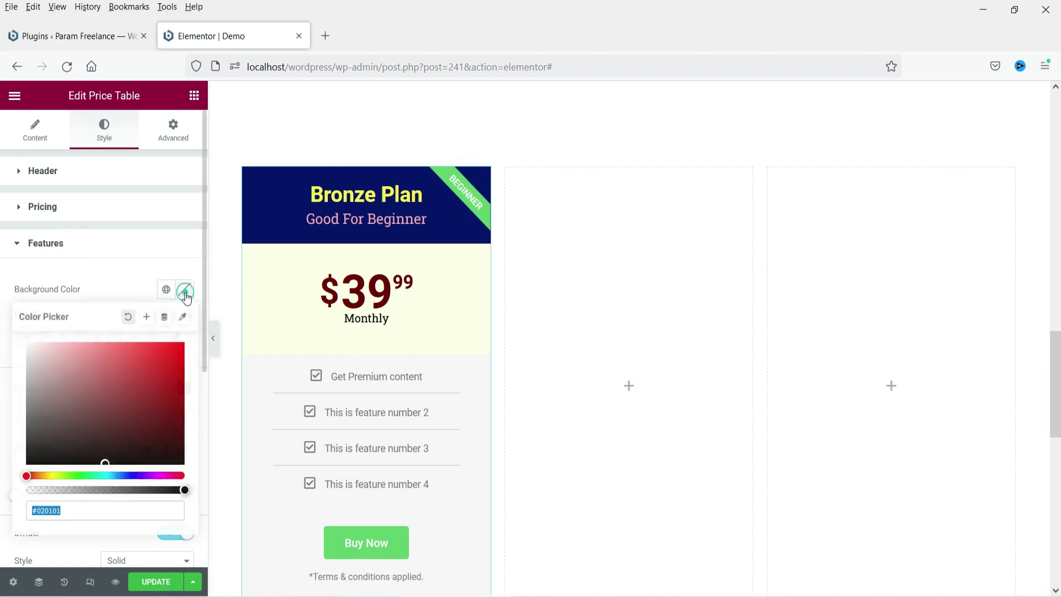
pyautogui.click(33, 349)
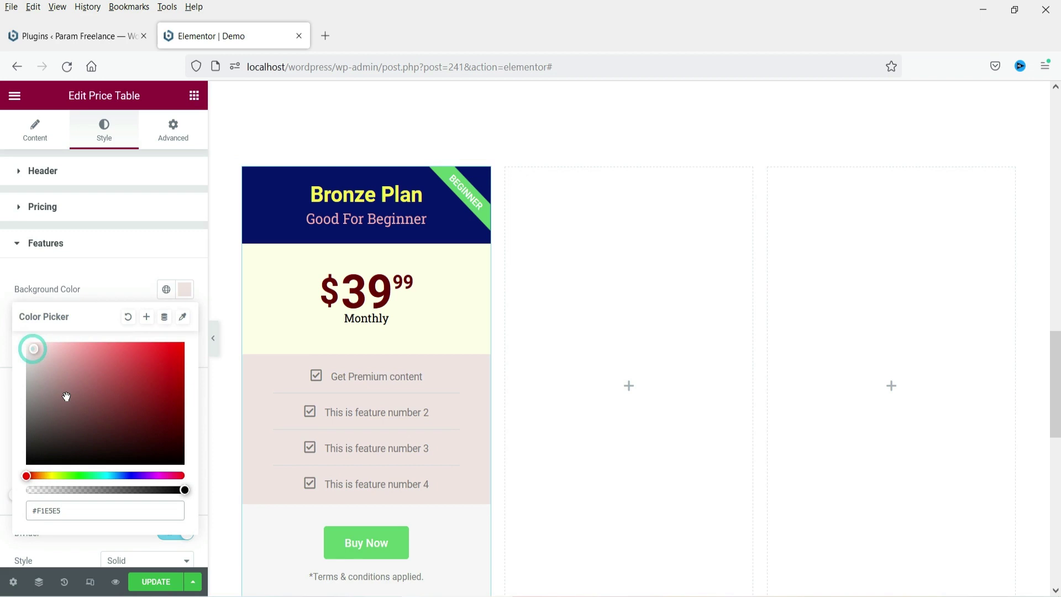
pyautogui.click(35, 348)
pyautogui.click(95, 278)
# - Apply the global black color to the feature list text and set its font size to 18 px
pyautogui.click(166, 389)
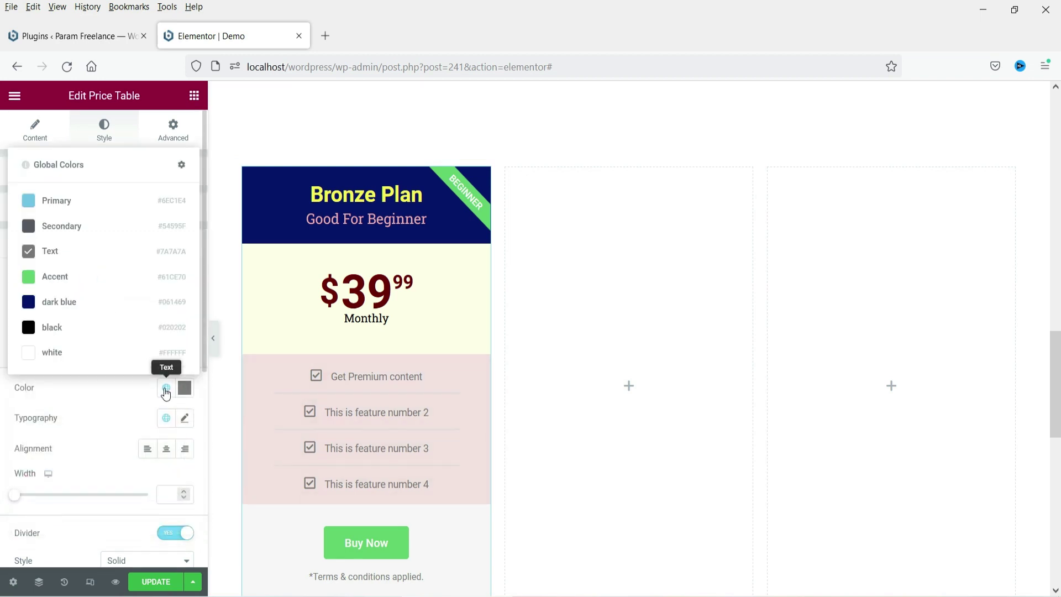
pyautogui.click(52, 333)
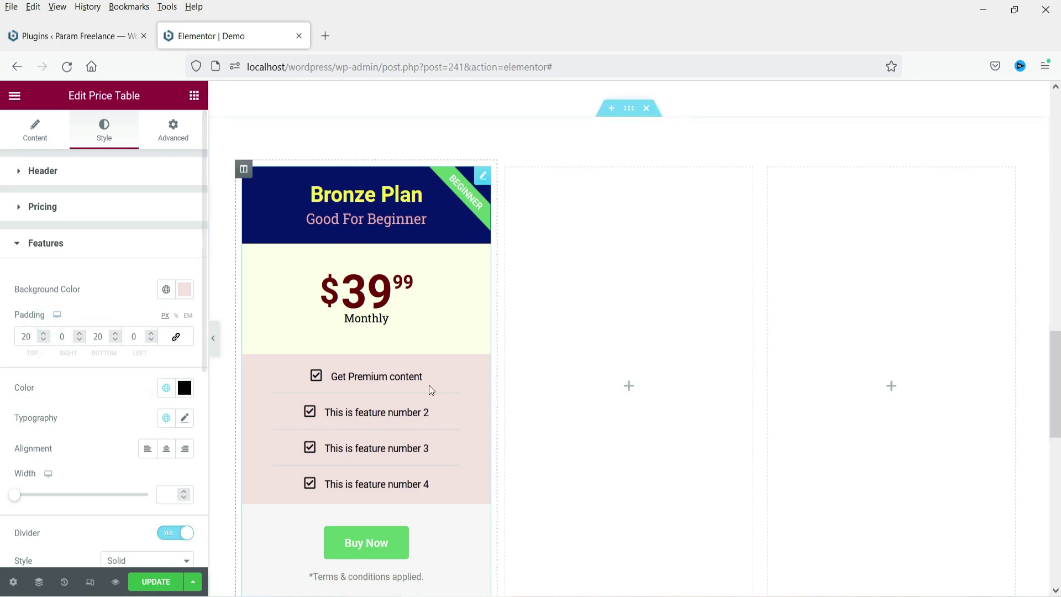
pyautogui.scroll(-2, 429, 386)
pyautogui.scroll(-3, 81, 392)
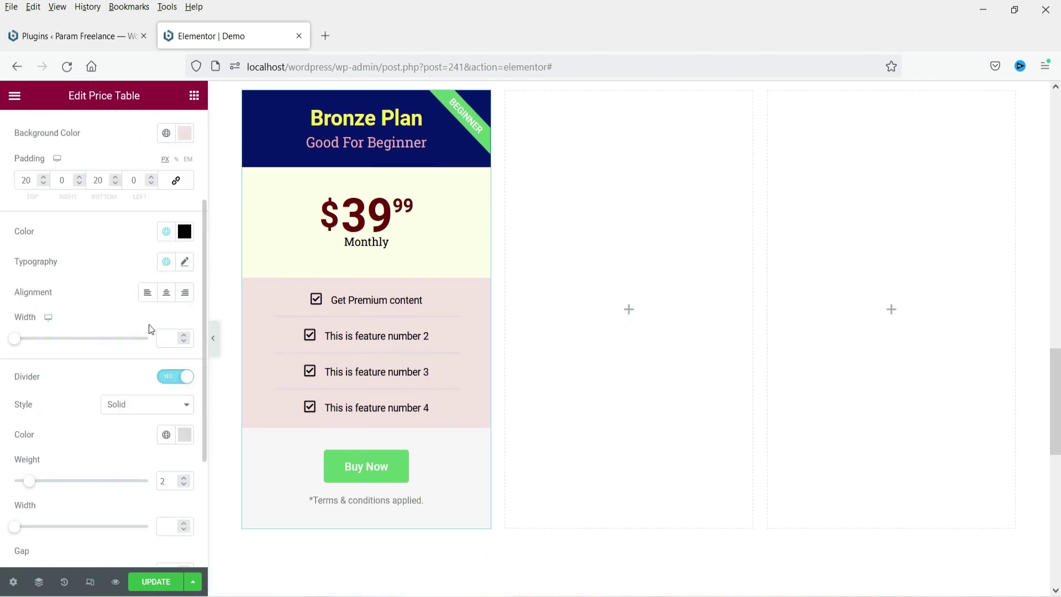
pyautogui.click(185, 263)
pyautogui.click(155, 376)
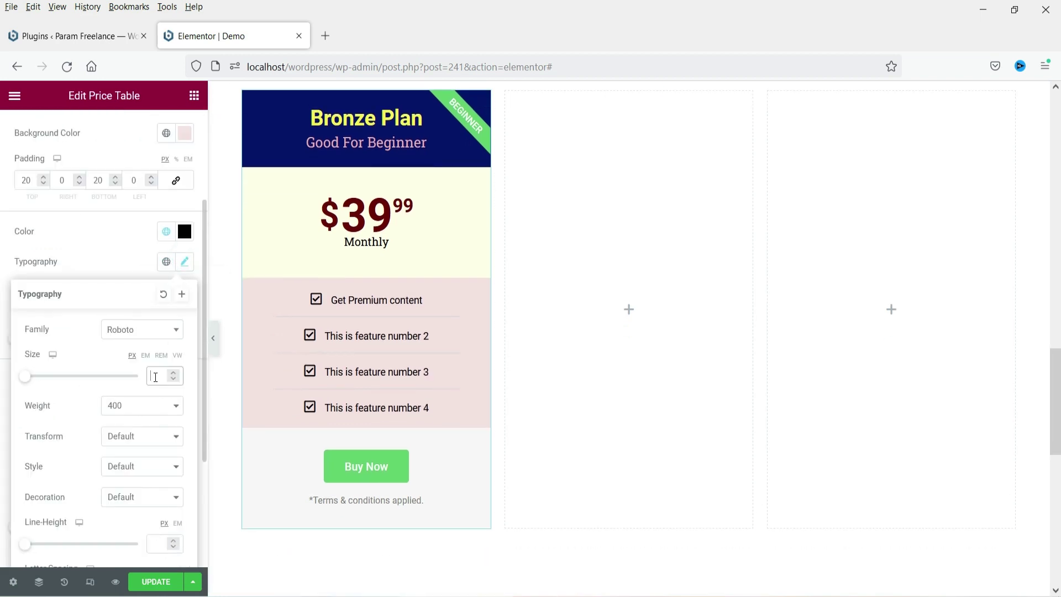
pyautogui.write('20')
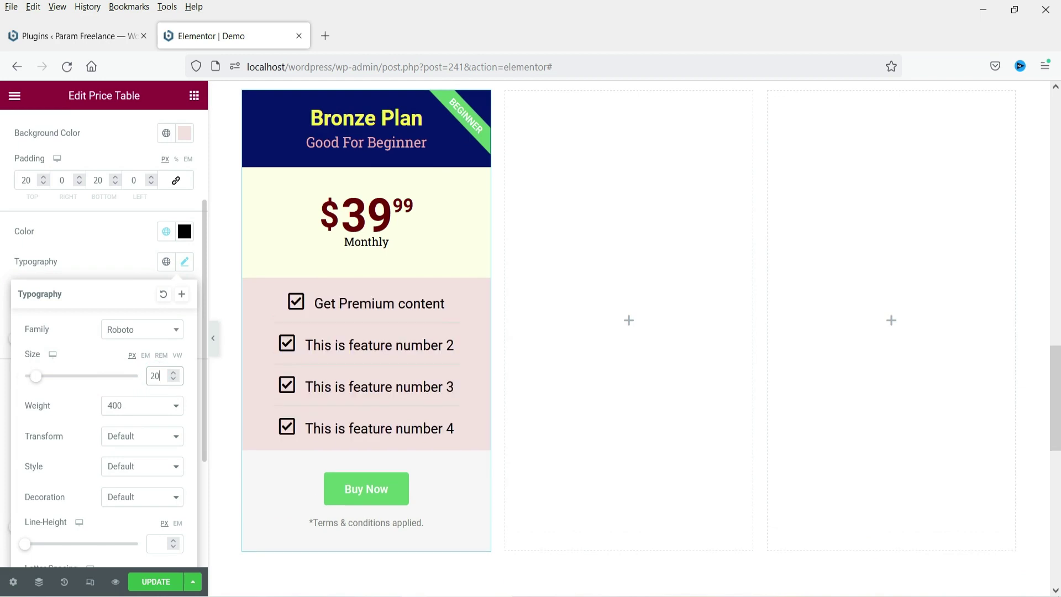
pyautogui.click(175, 380)
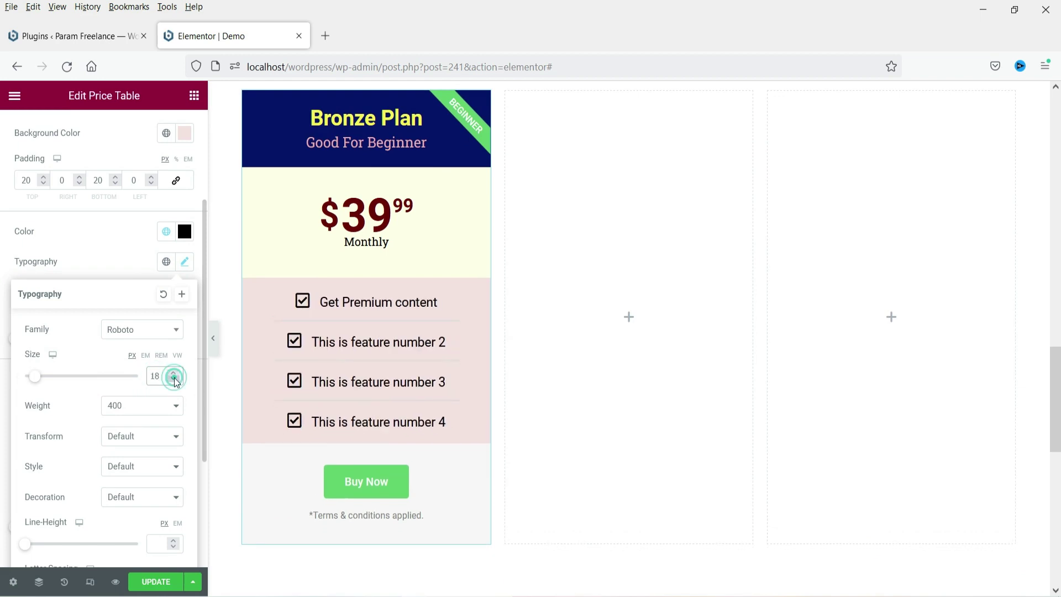
pyautogui.click(92, 266)
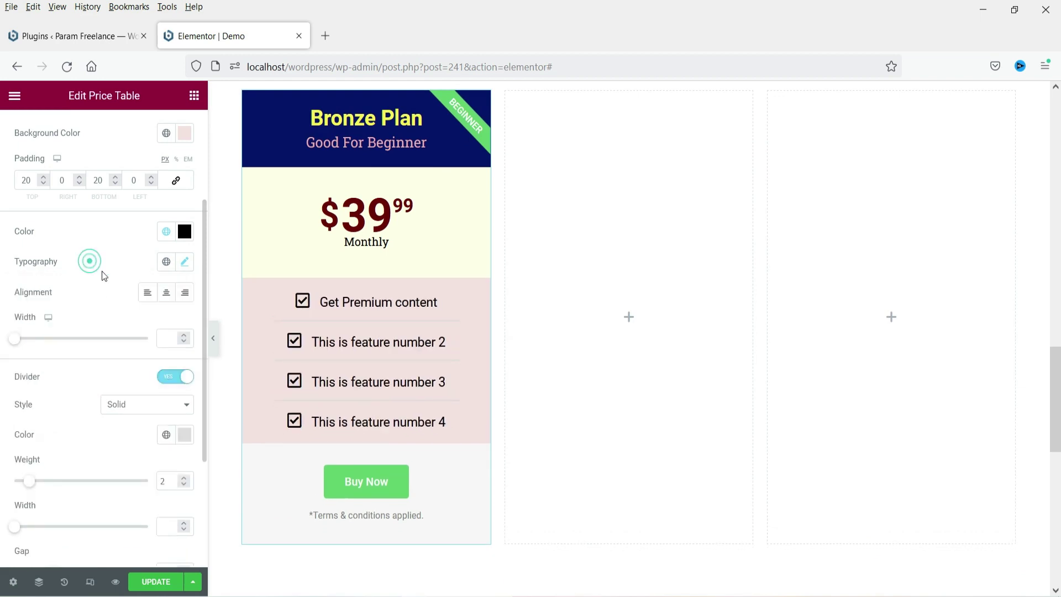
# - Try the left and right alignments for the feature list and set it to center
pyautogui.click(145, 295)
pyautogui.click(167, 297)
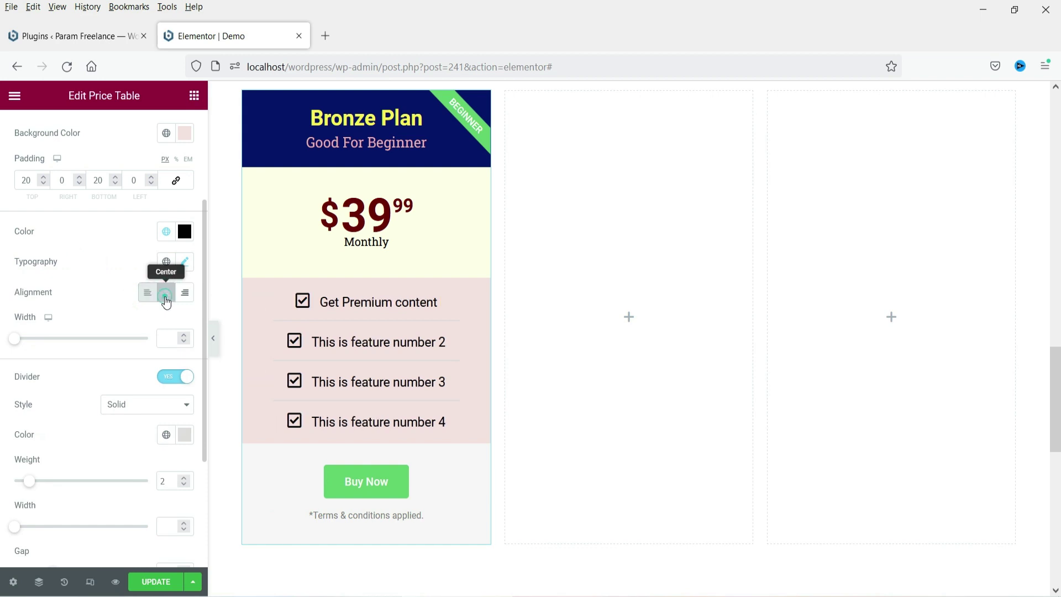
pyautogui.click(185, 295)
pyautogui.click(168, 295)
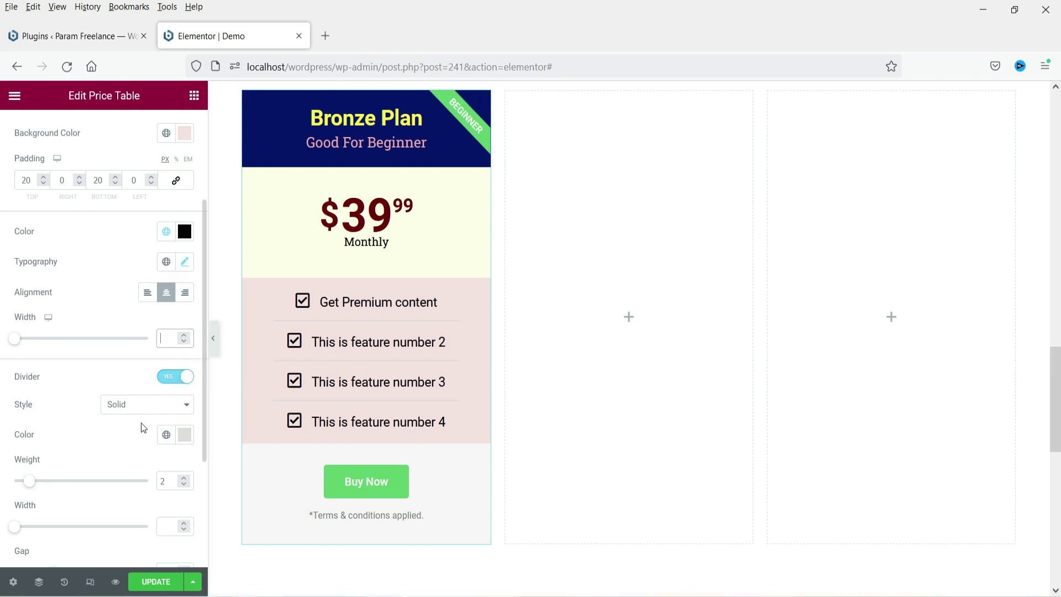
# - Apply the global black color to the feature dividers and set their weight to 1
pyautogui.click(165, 435)
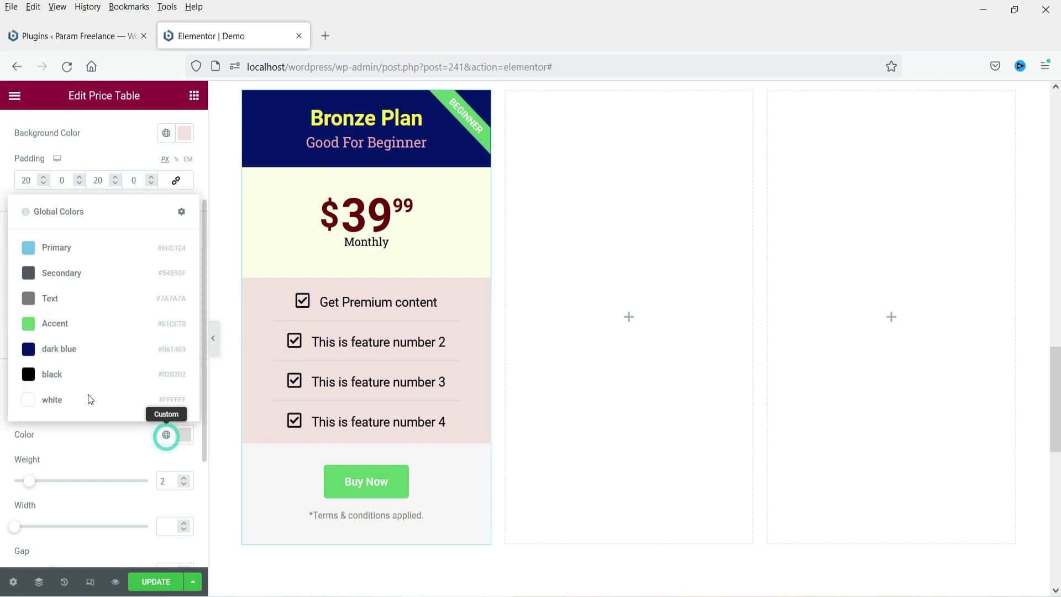
pyautogui.click(60, 375)
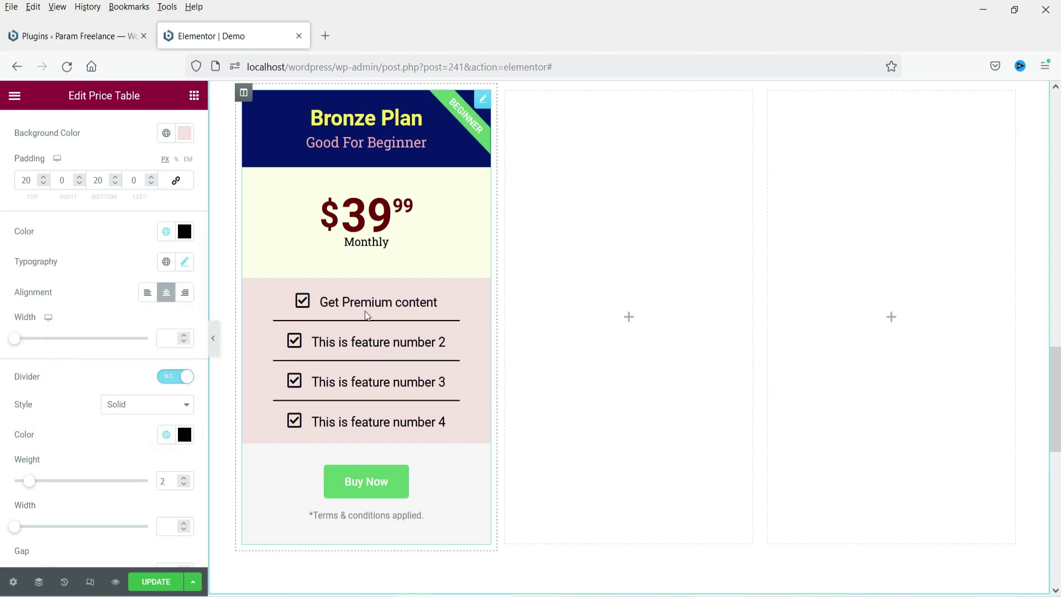
pyautogui.scroll(-3, 118, 428)
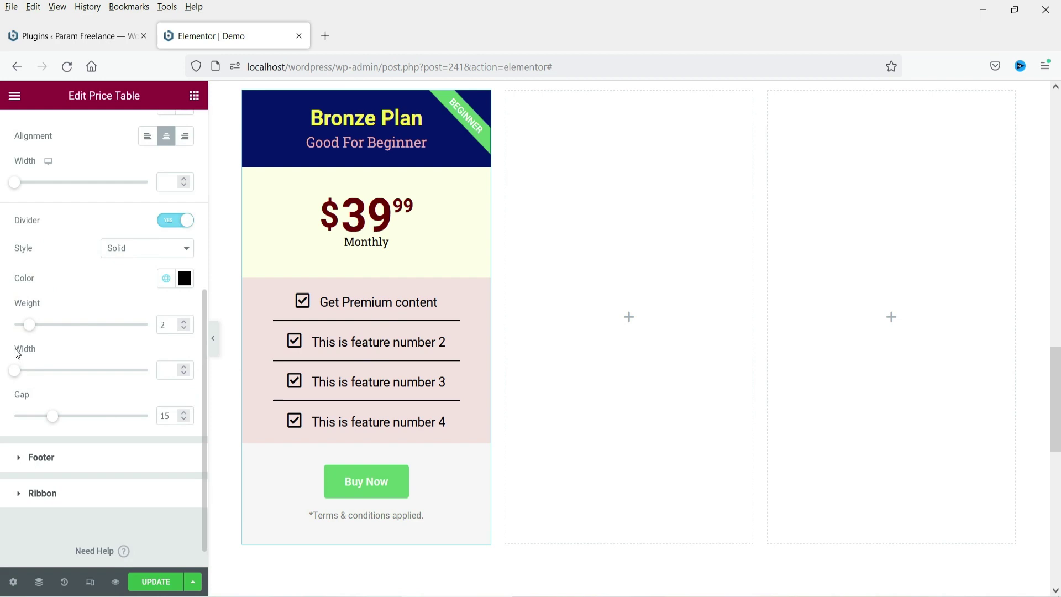
pyautogui.click(186, 328)
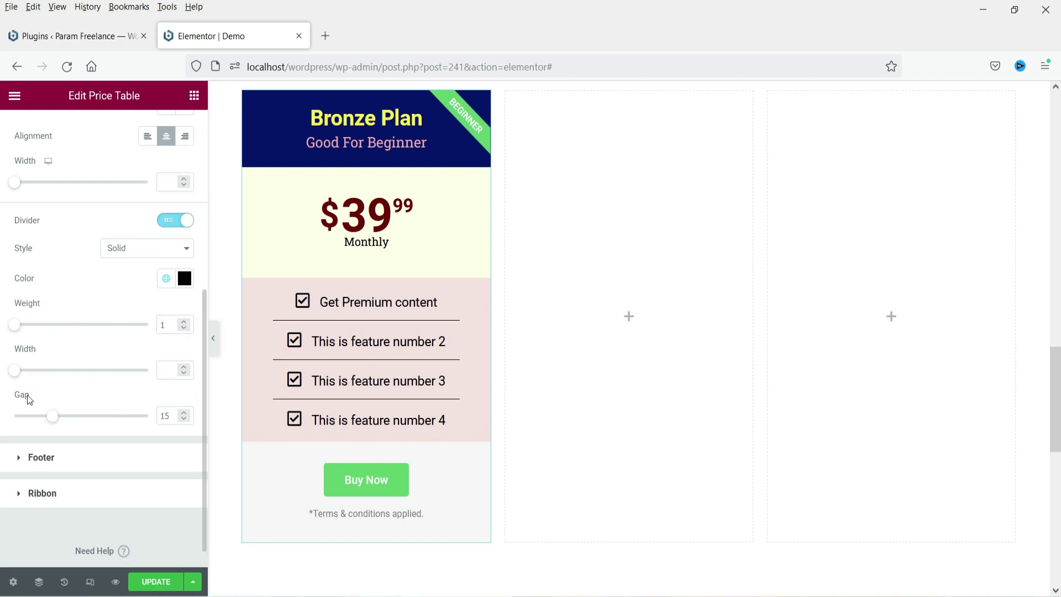
# - Extend the feature dividers to a width of 100 and set their gap to 20
pyautogui.moveTo(15, 370); pyautogui.dragTo(160, 376)
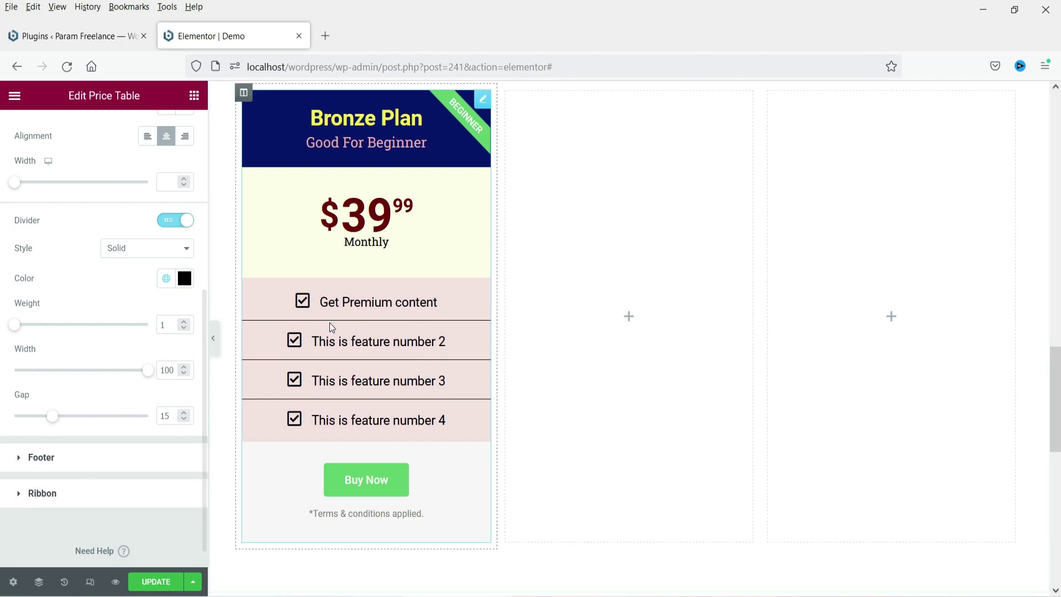
pyautogui.doubleClick(168, 418)
pyautogui.write('20')
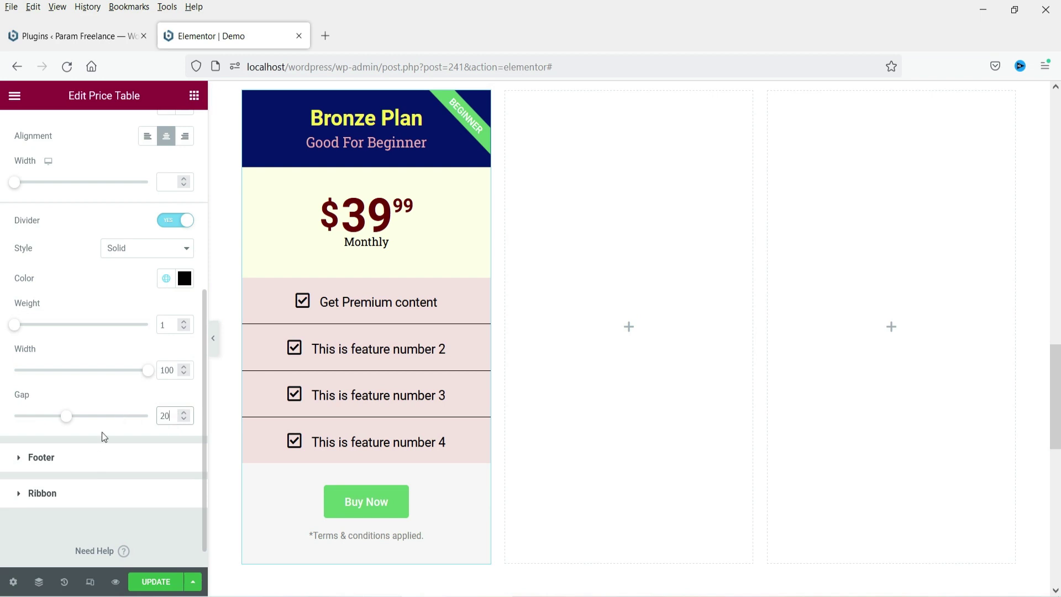
# - Set the price table footer's background color to a very pale cyan (#E6FFFF)
pyautogui.click(94, 462)
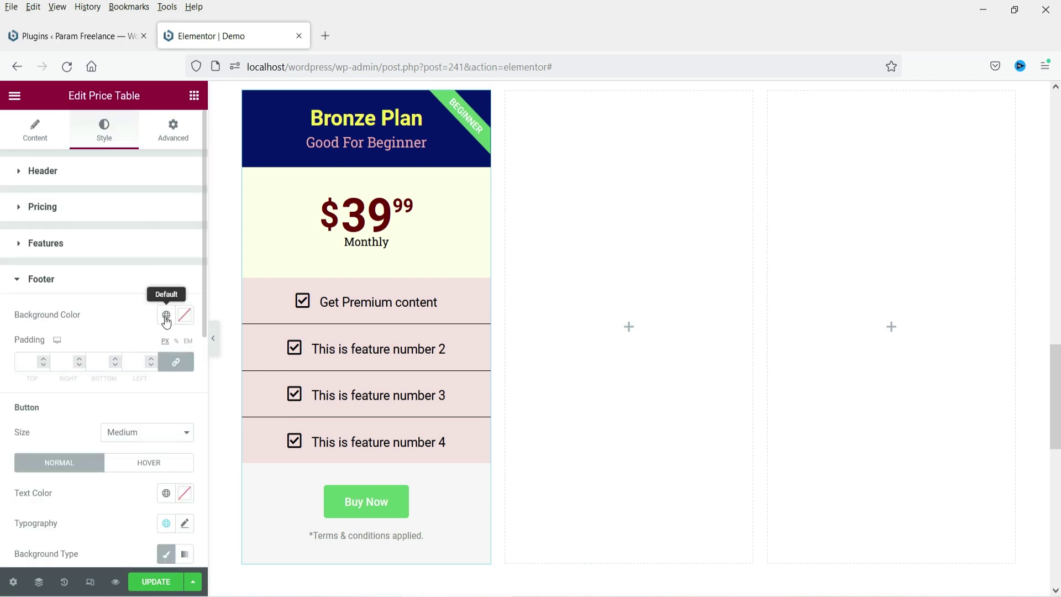
pyautogui.click(184, 314)
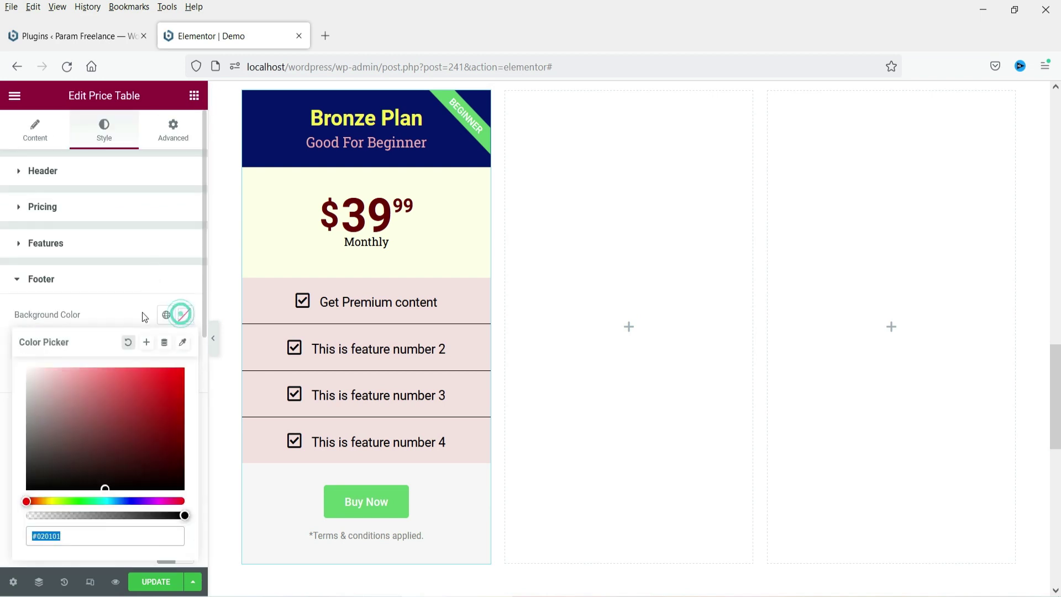
pyautogui.click(105, 501)
pyautogui.click(42, 370)
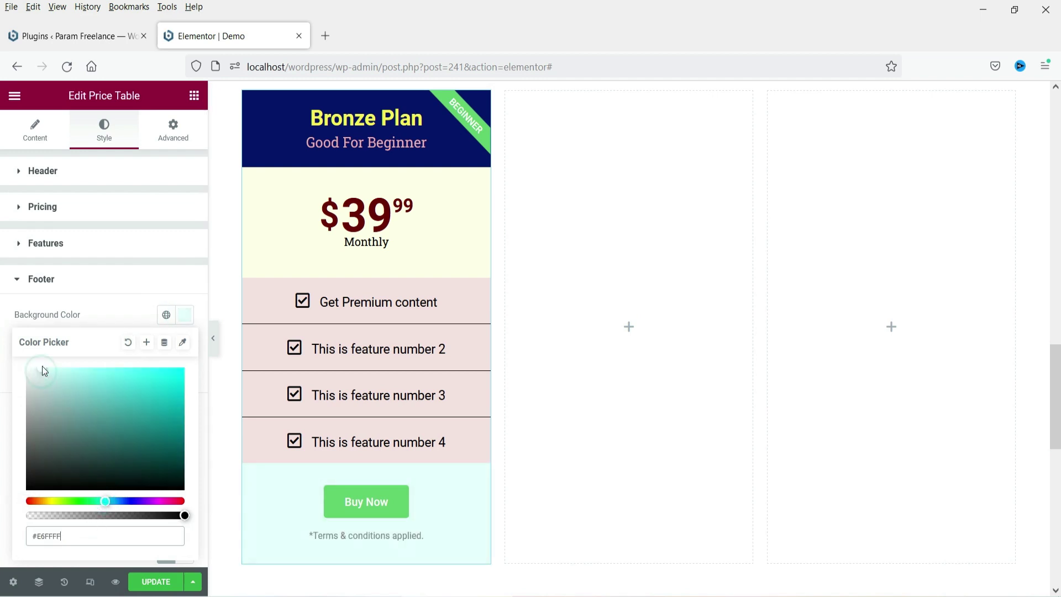
# - Lighten the price table footer's background to #EAFFFF and set its button size to Large
pyautogui.click(38, 367)
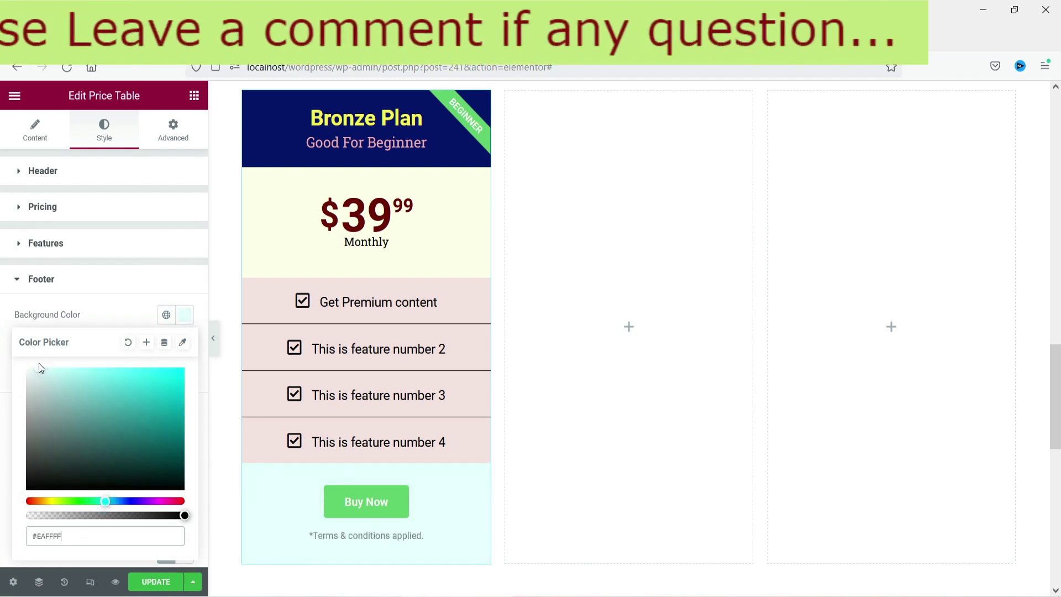
pyautogui.click(105, 321)
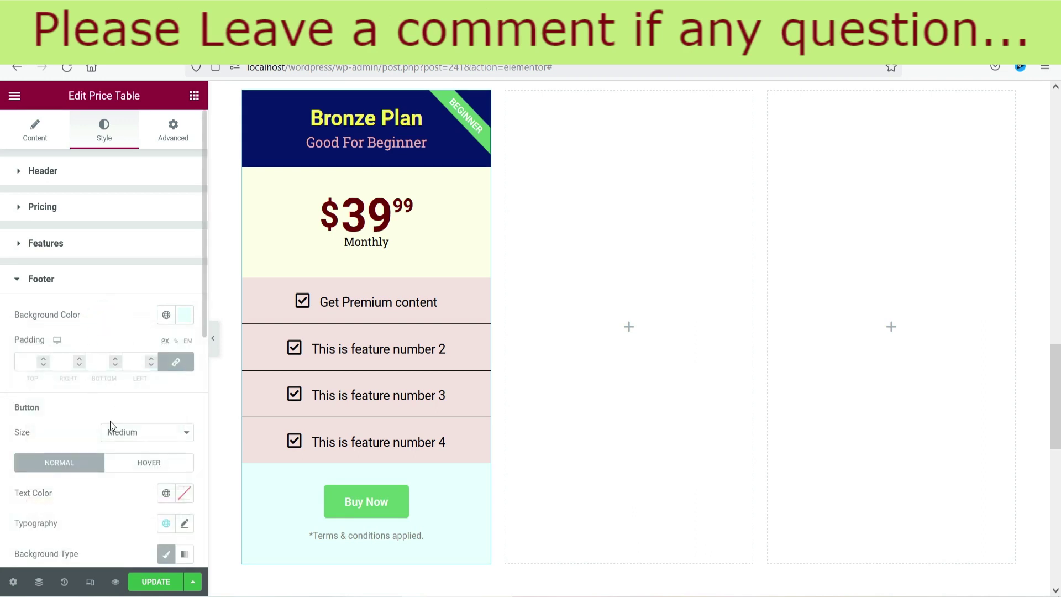
pyautogui.scroll(-3, 111, 426)
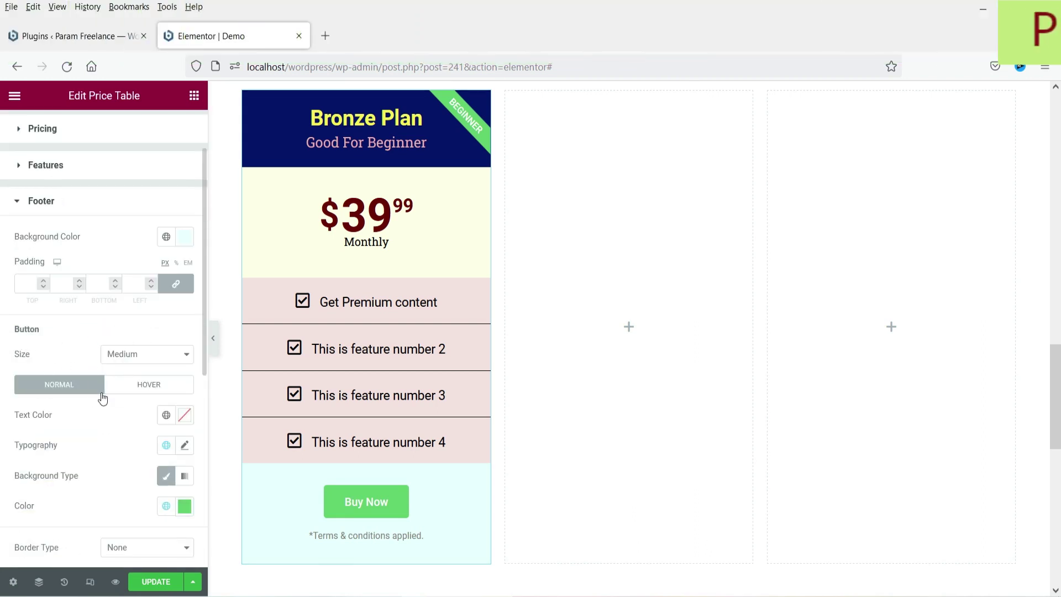
pyautogui.click(126, 355)
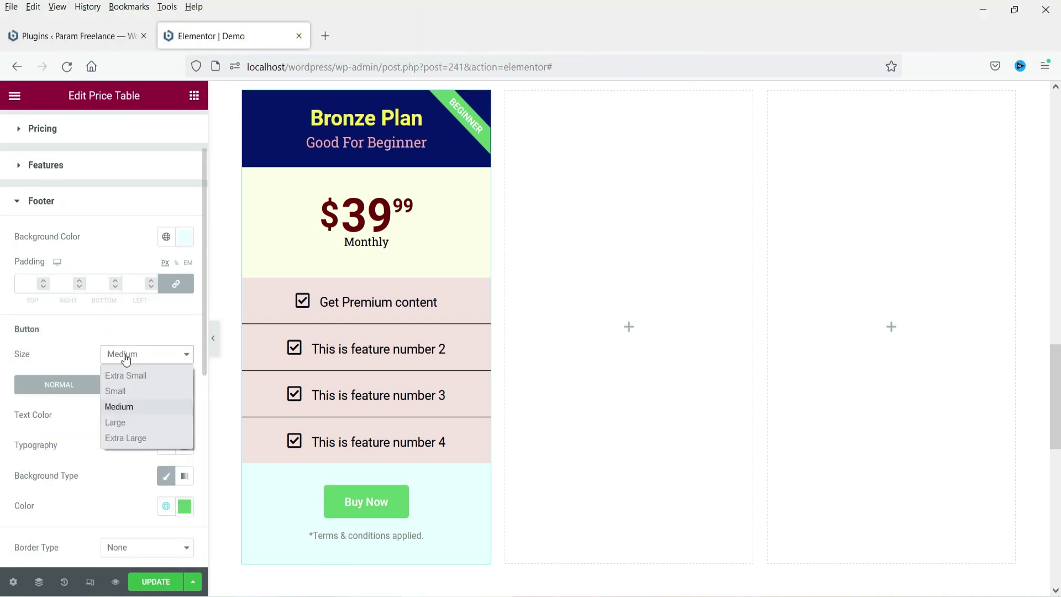
pyautogui.click(138, 421)
# - Set the Buy Now button's background color to dark red (#760719)
pyautogui.scroll(-3, 110, 398)
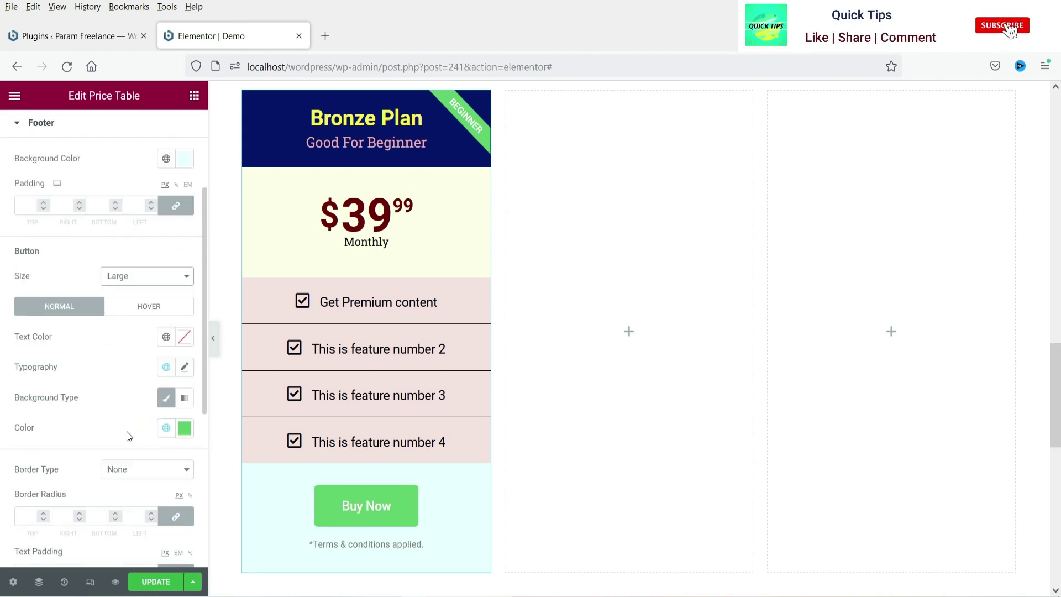
pyautogui.click(167, 429)
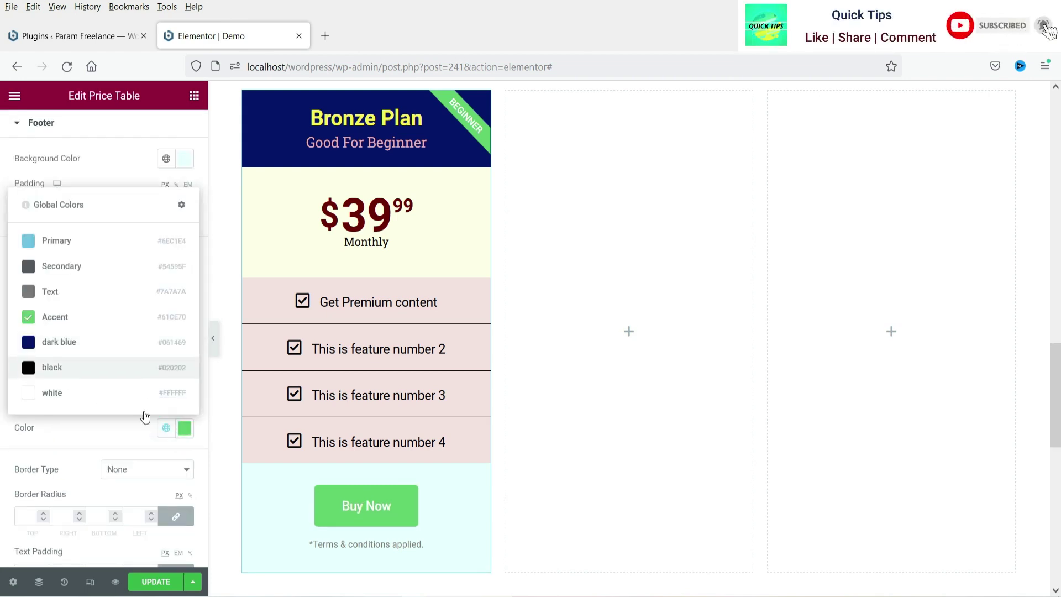
pyautogui.click(185, 430)
pyautogui.click(156, 320)
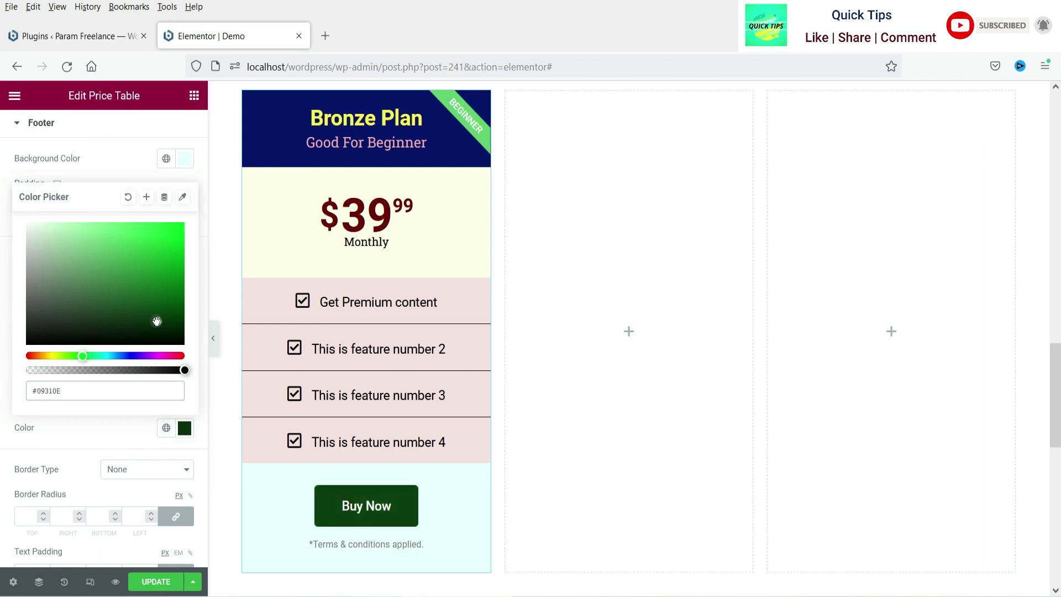
pyautogui.click(180, 356)
pyautogui.click(172, 288)
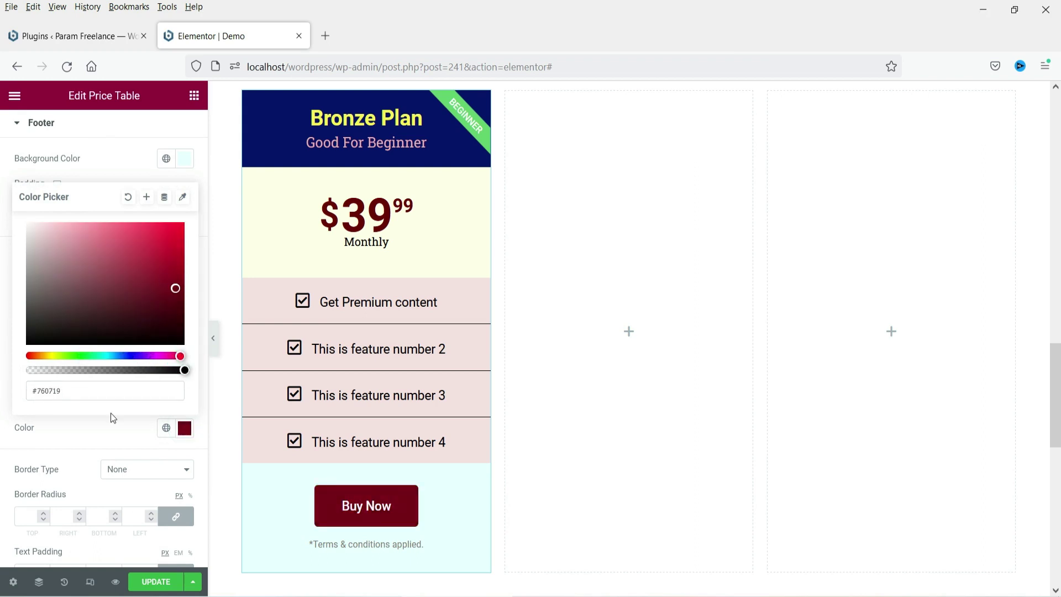
pyautogui.click(121, 454)
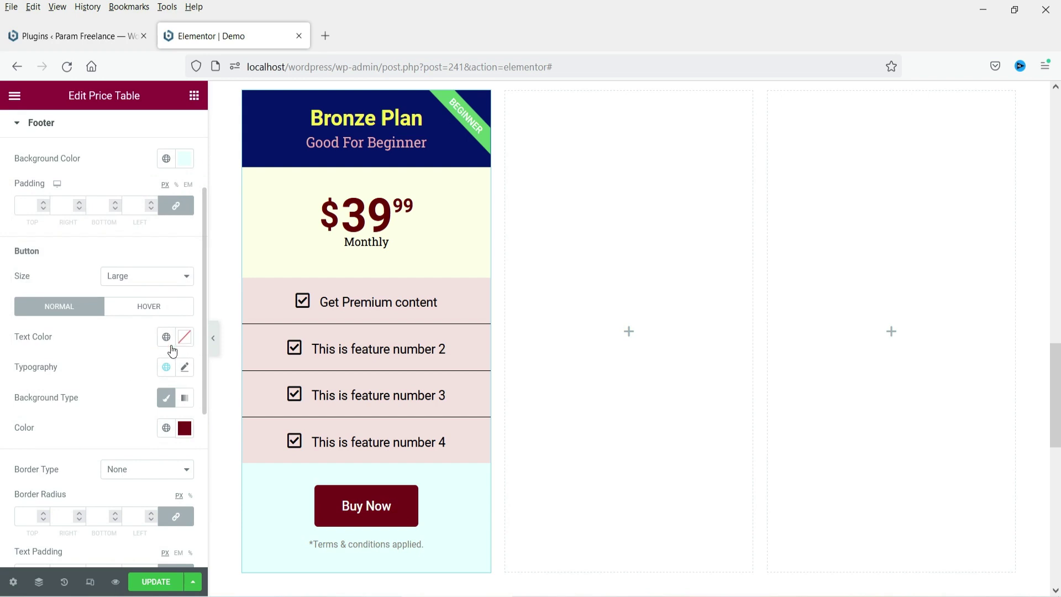
# - Apply the global dark blue color to the footer's additional info text
pyautogui.scroll(-2, 63, 387)
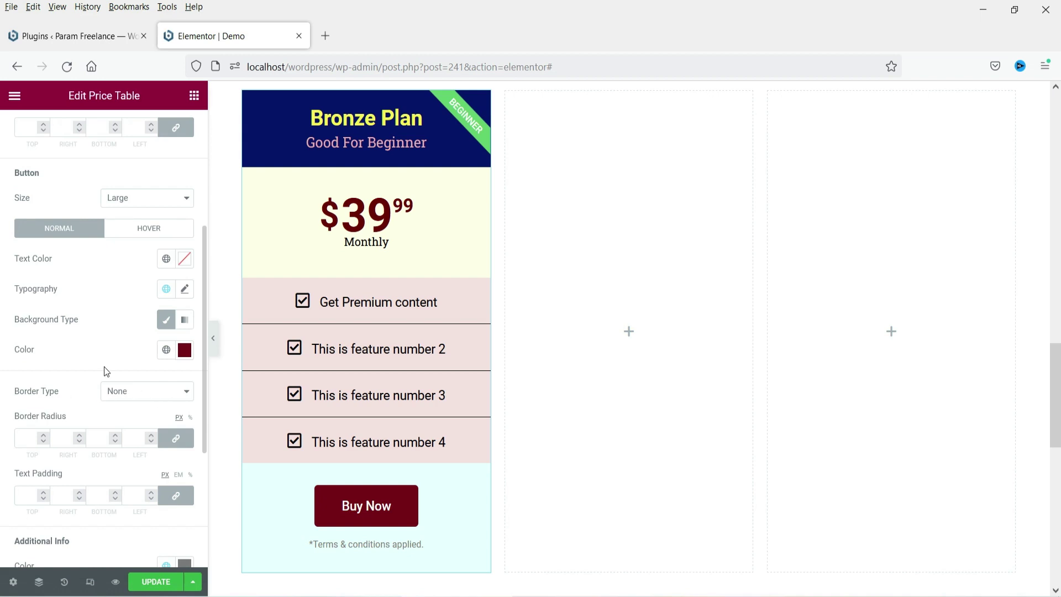
pyautogui.scroll(-4, 105, 367)
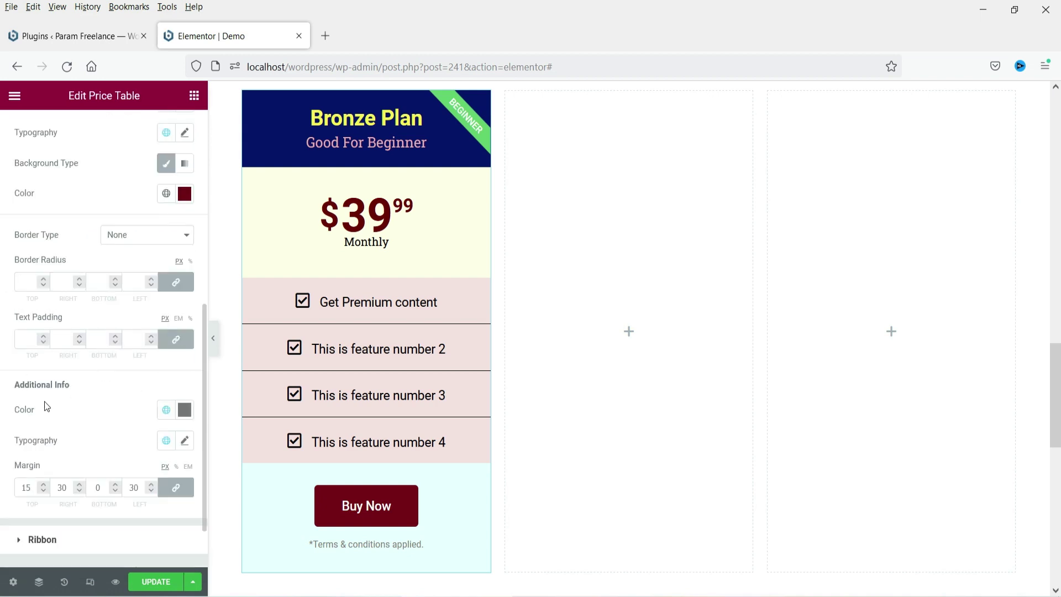
pyautogui.click(166, 409)
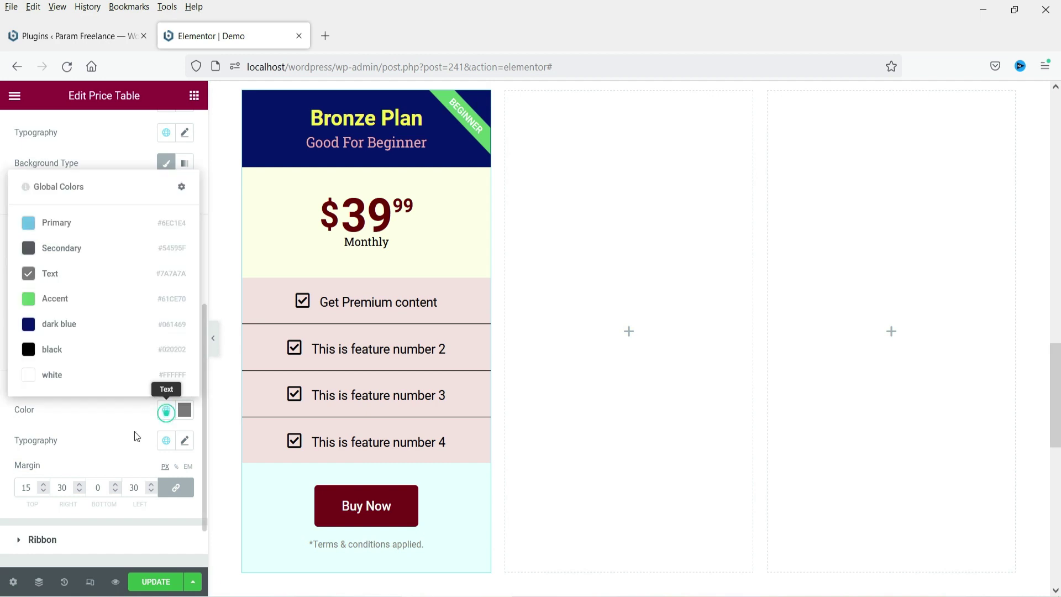
pyautogui.click(53, 332)
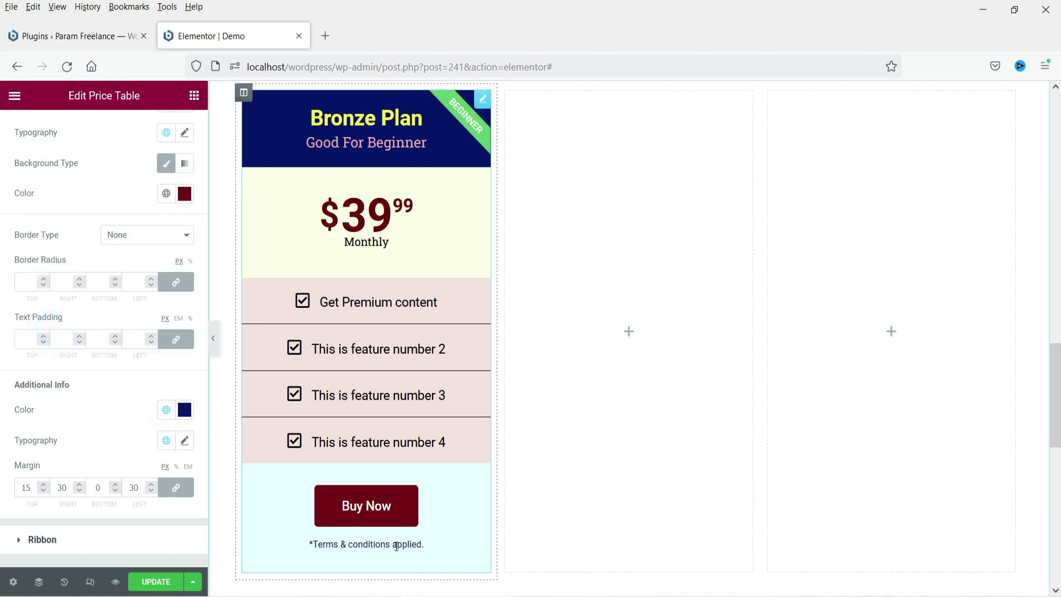
# - Set the ribbon's background color to orange-red (#F65219) and preview the price table without the editing panel
pyautogui.scroll(4, 90, 348)
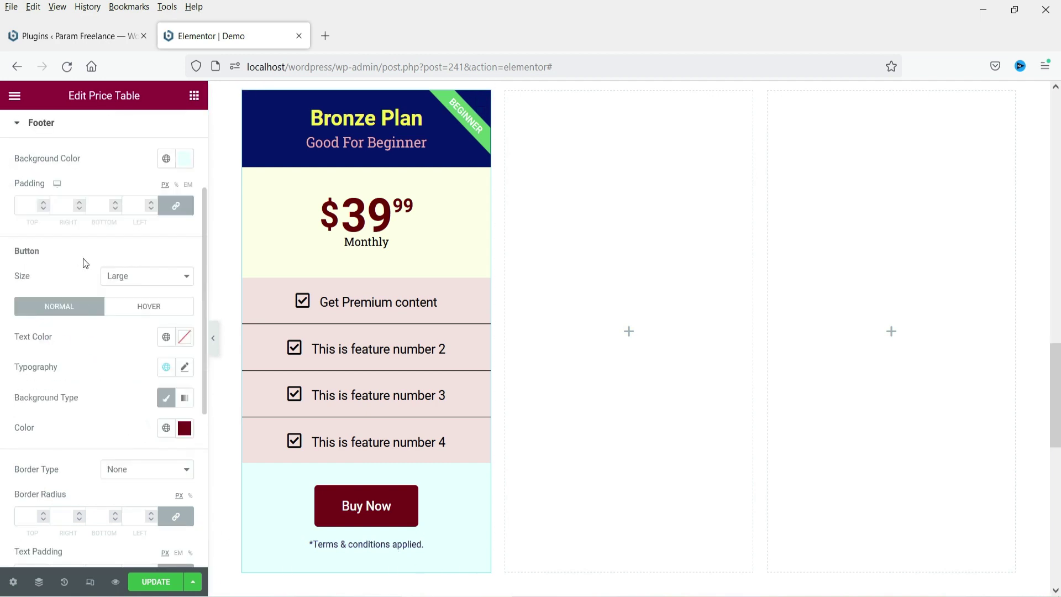
pyautogui.scroll(3, 83, 257)
pyautogui.click(56, 288)
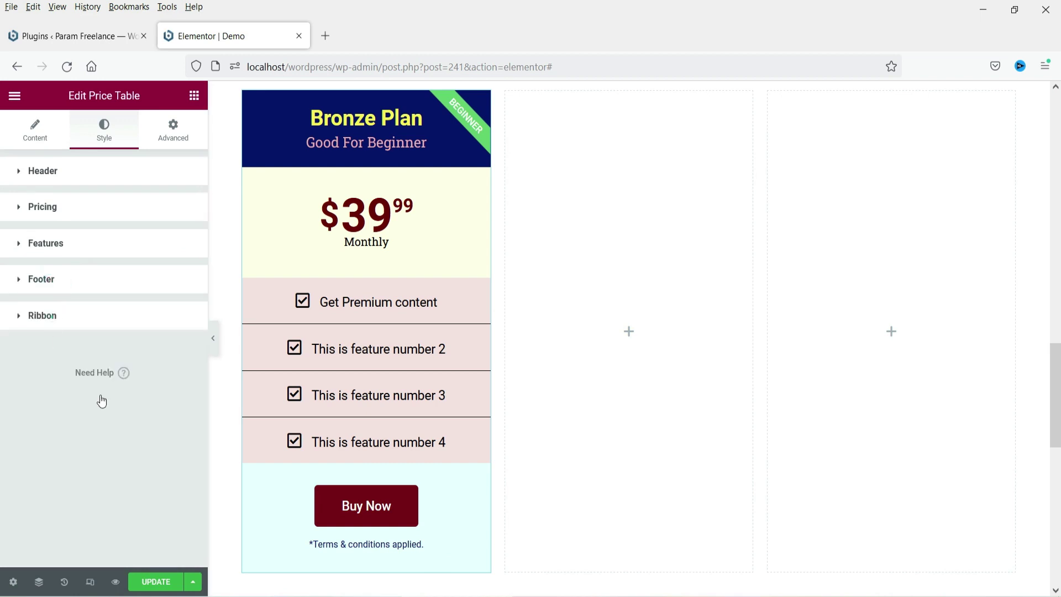
pyautogui.click(49, 316)
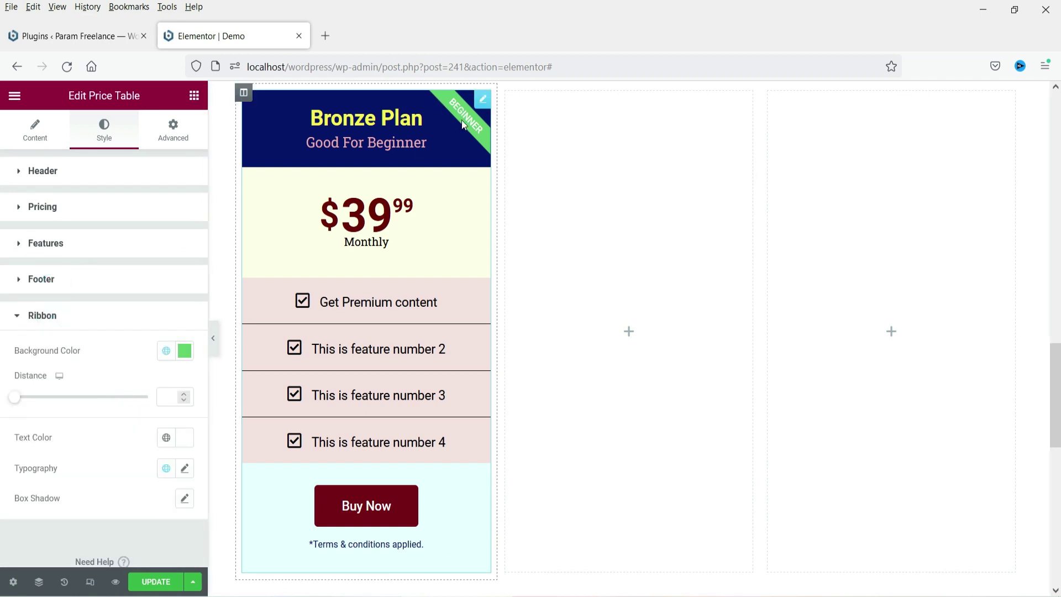
pyautogui.click(185, 353)
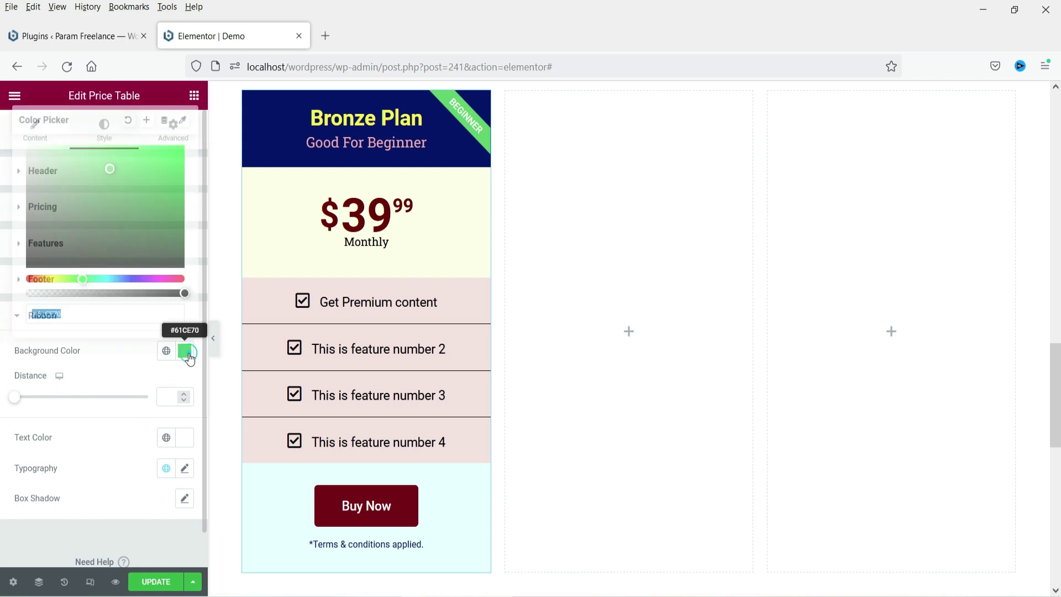
pyautogui.click(33, 278)
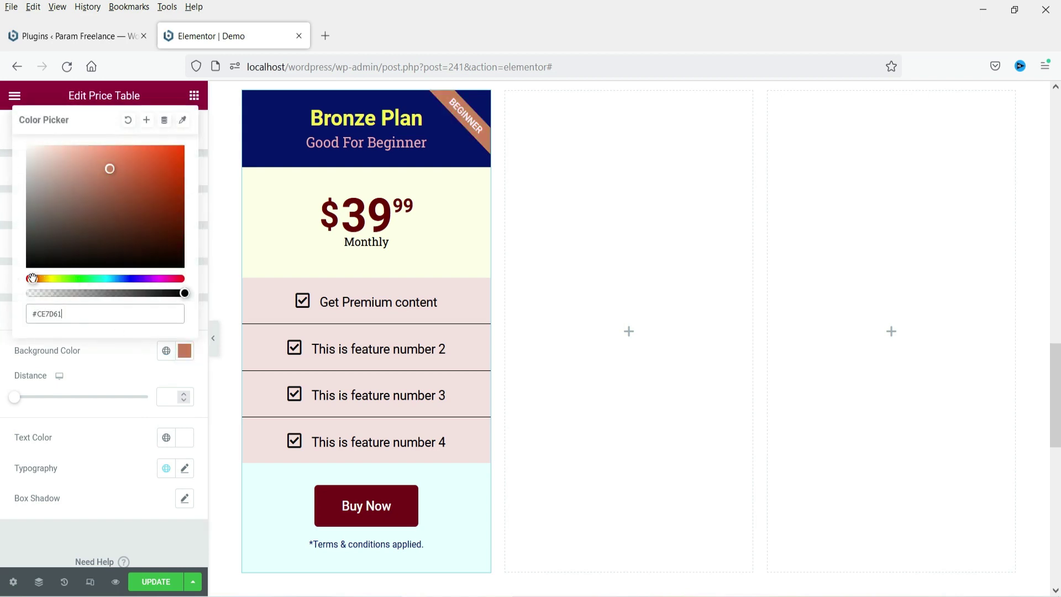
pyautogui.click(159, 156)
pyautogui.click(169, 149)
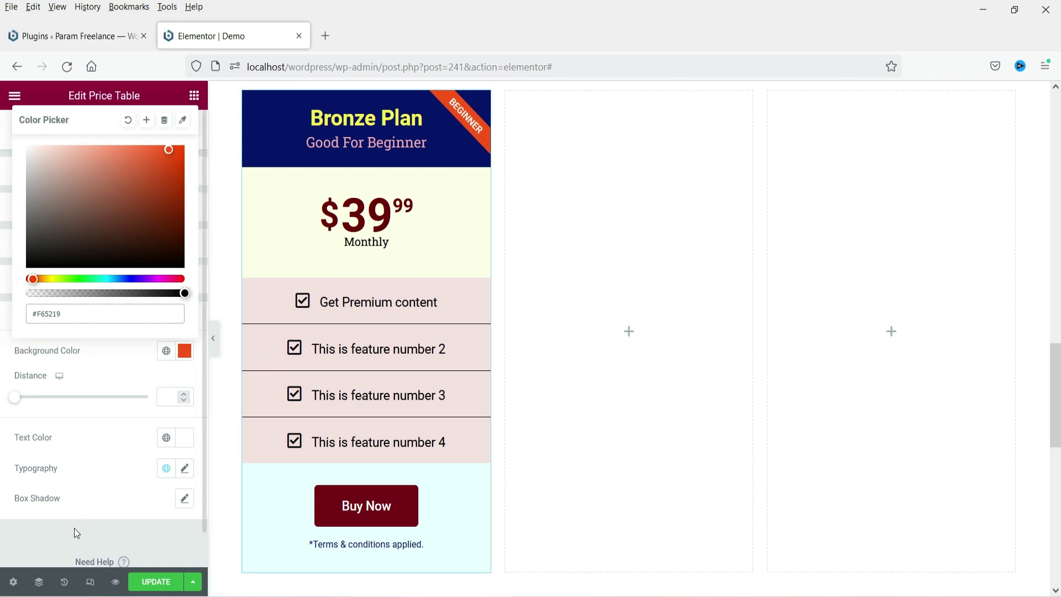
pyautogui.click(218, 343)
pyautogui.click(215, 340)
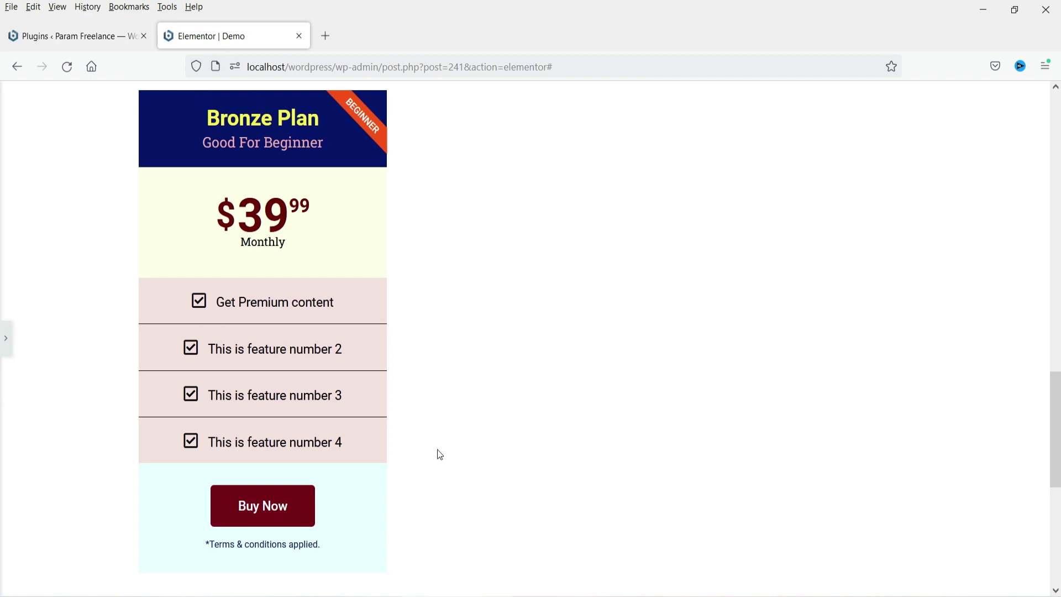
pyautogui.click(8, 340)
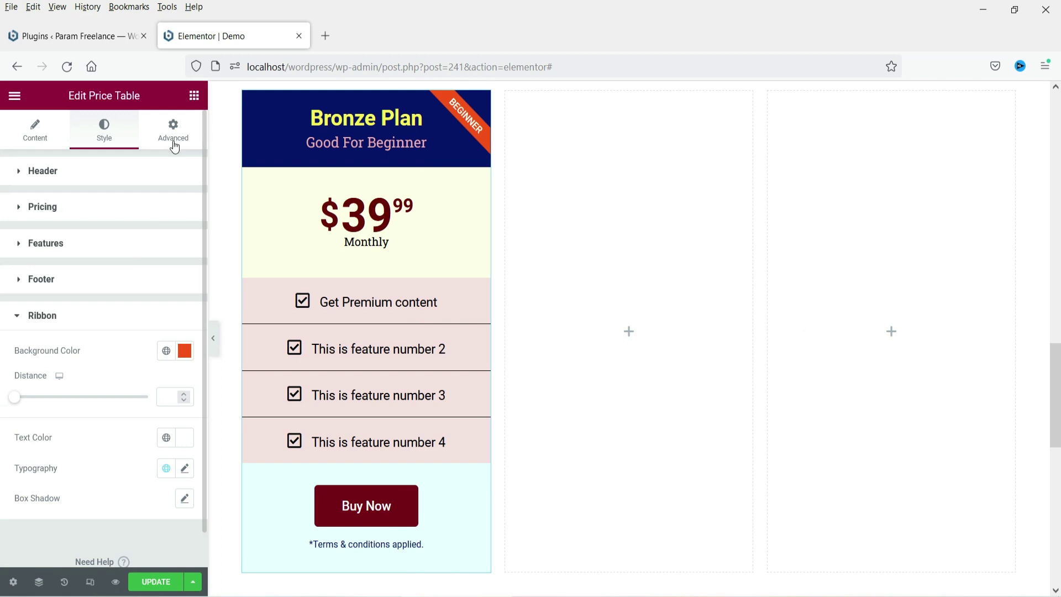
# - Give the whole price table a solid border of width 1 on all sides, preview it and update the page
pyautogui.click(173, 138)
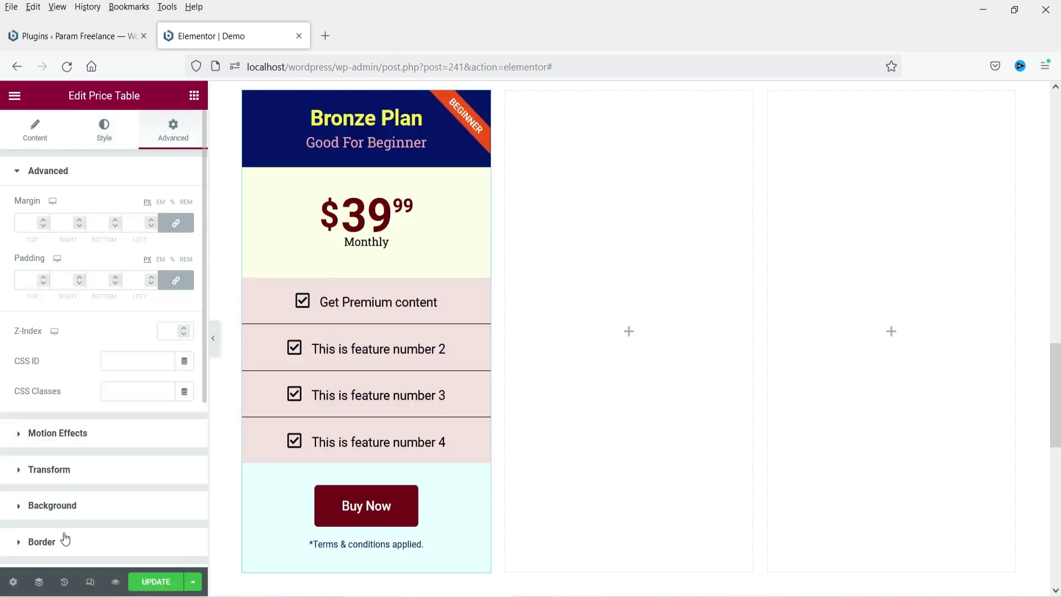
pyautogui.click(65, 547)
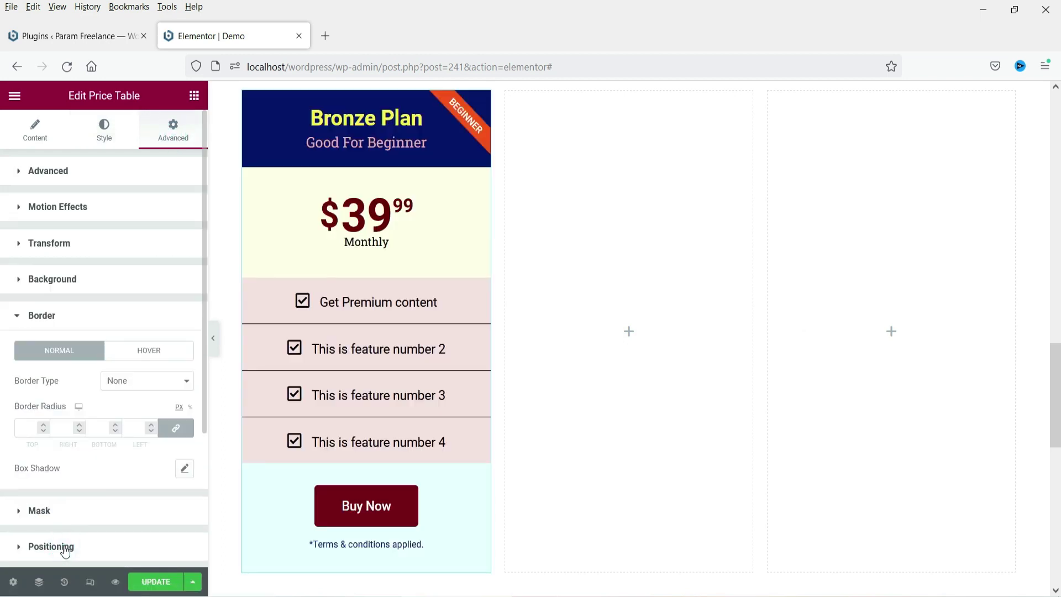
pyautogui.click(129, 383)
pyautogui.click(113, 418)
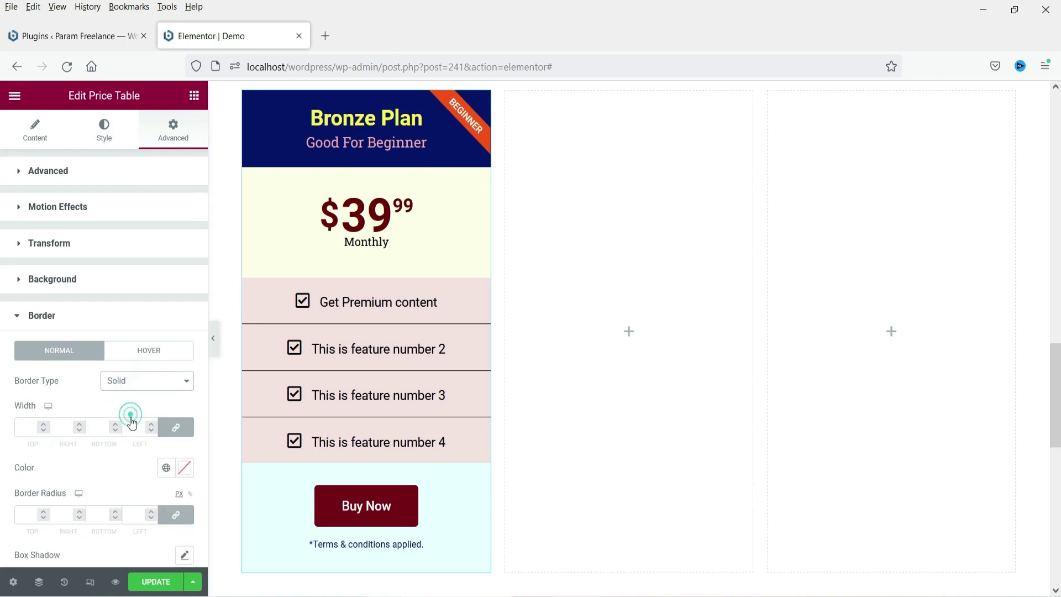
pyautogui.click(44, 423)
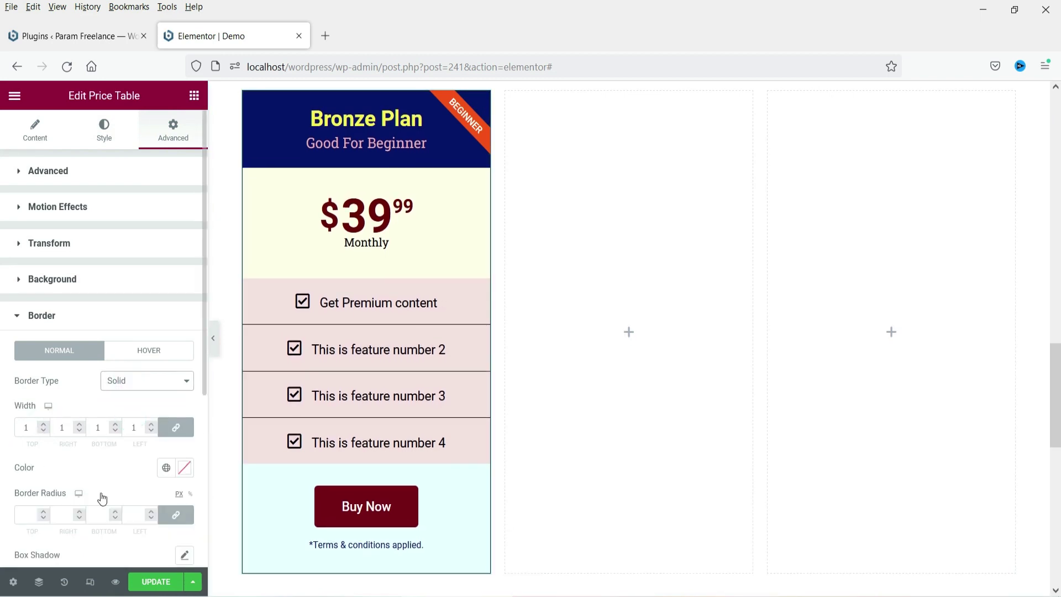
pyautogui.click(214, 345)
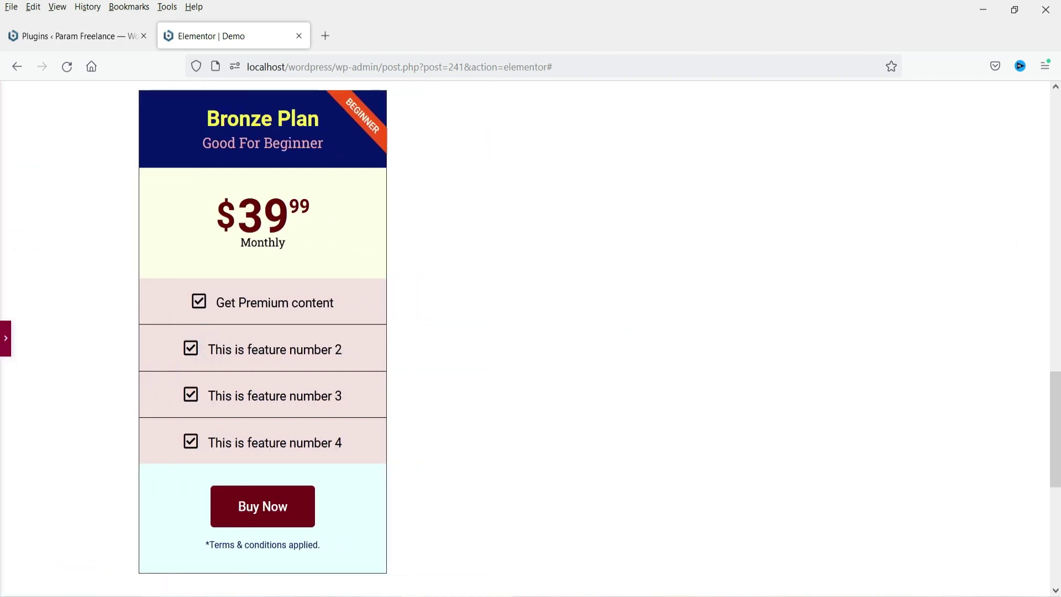
pyautogui.click(6, 338)
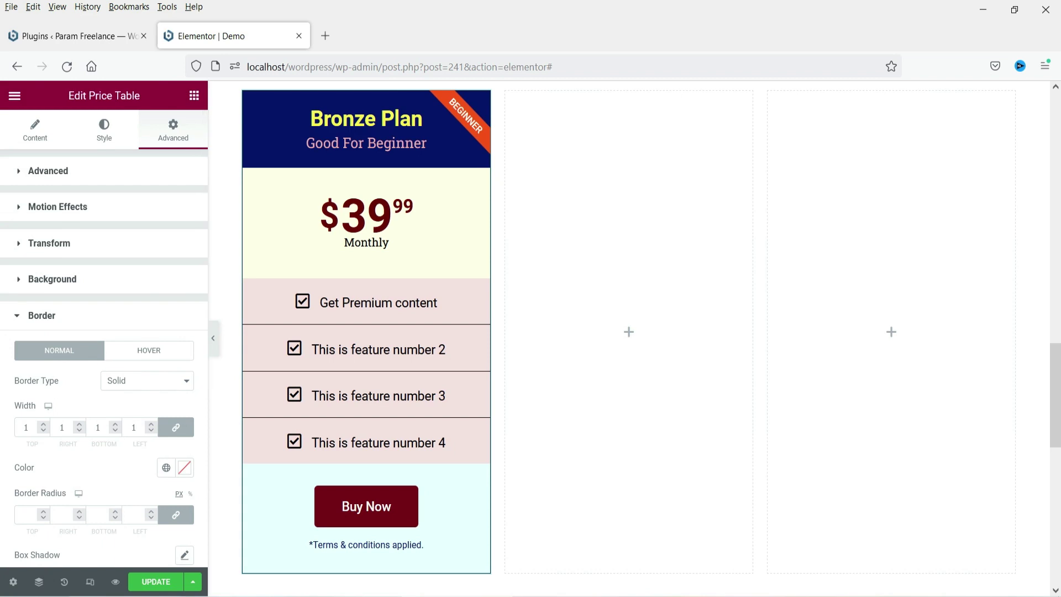
pyautogui.click(157, 582)
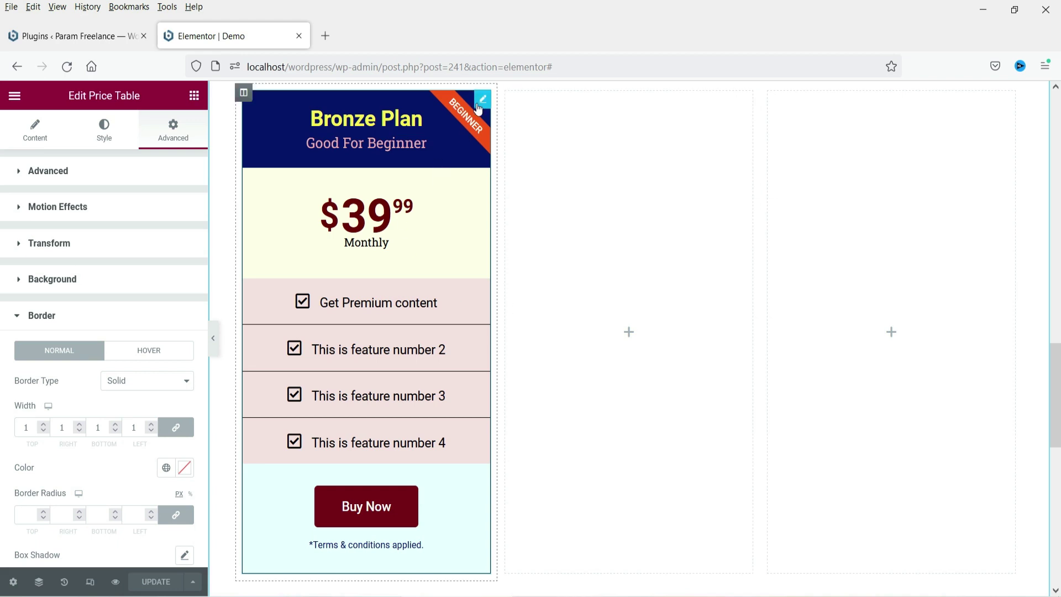
# - Copy the Bronze Plan price table and paste it into the empty middle column
pyautogui.rightClick(479, 108)
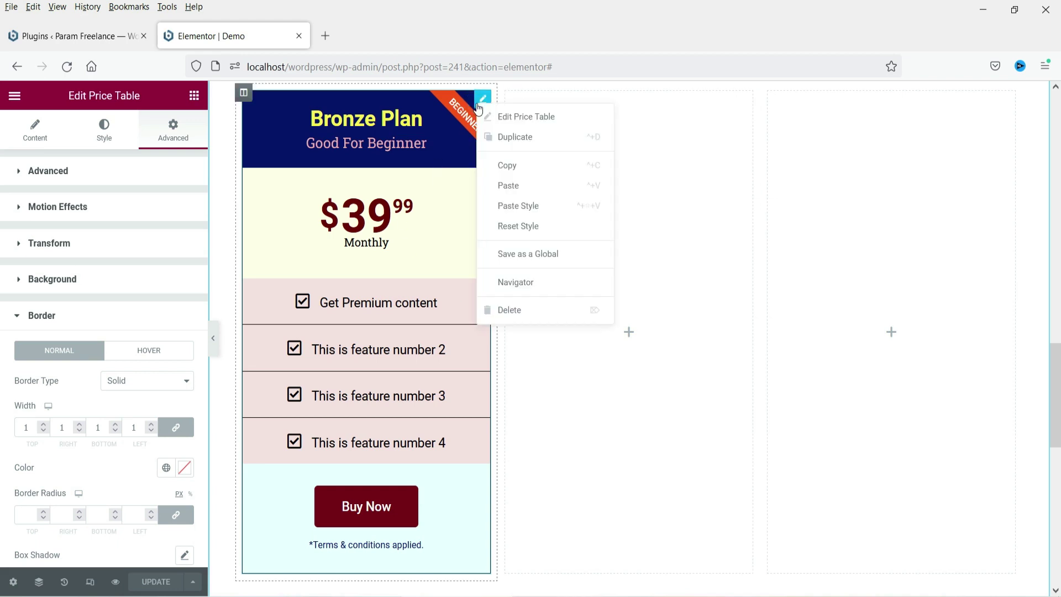
pyautogui.click(526, 171)
pyautogui.click(625, 288)
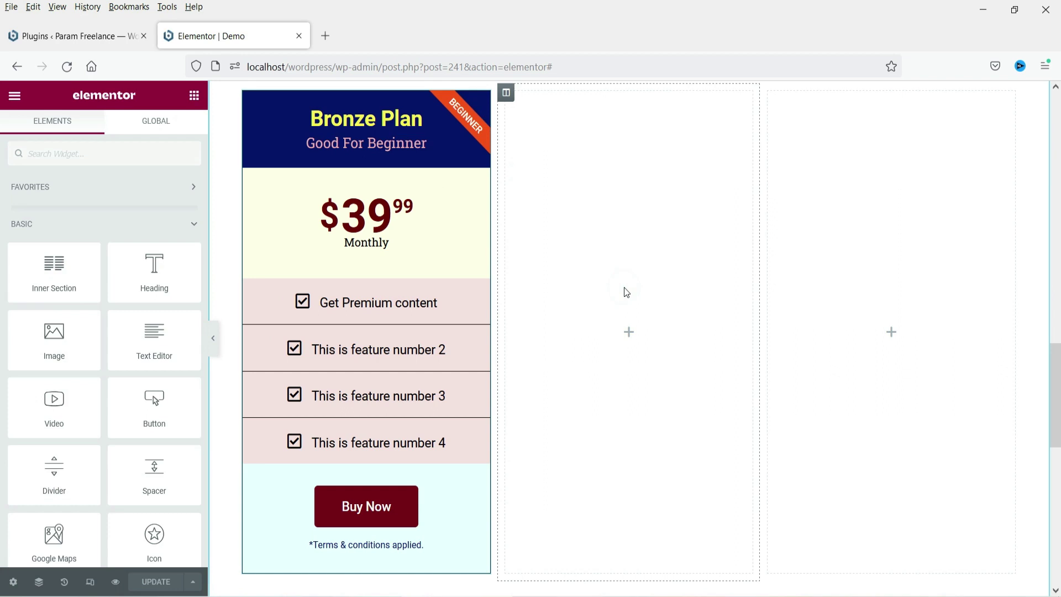
pyautogui.rightClick(627, 291)
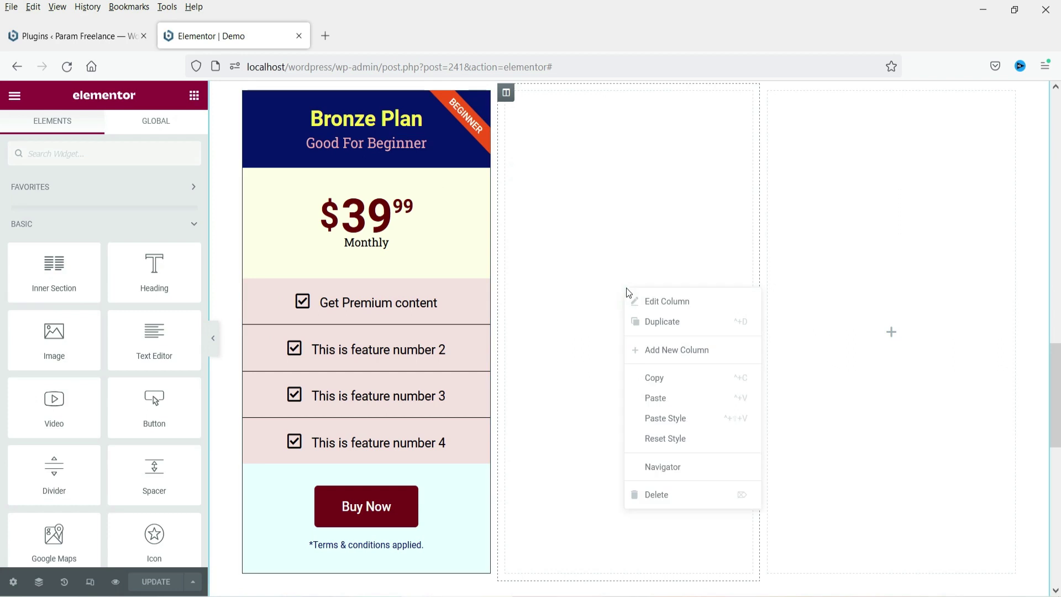
pyautogui.click(676, 399)
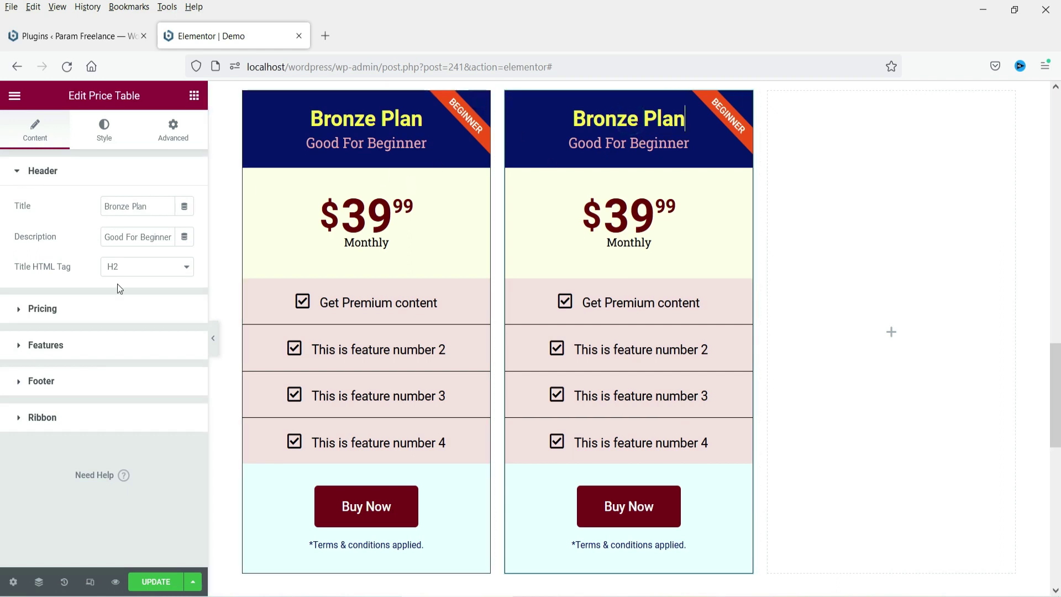
# - Retitle the middle price table Silver Plan and change its description to Good For Advanced
pyautogui.doubleClick(129, 206)
pyautogui.write('Silver')
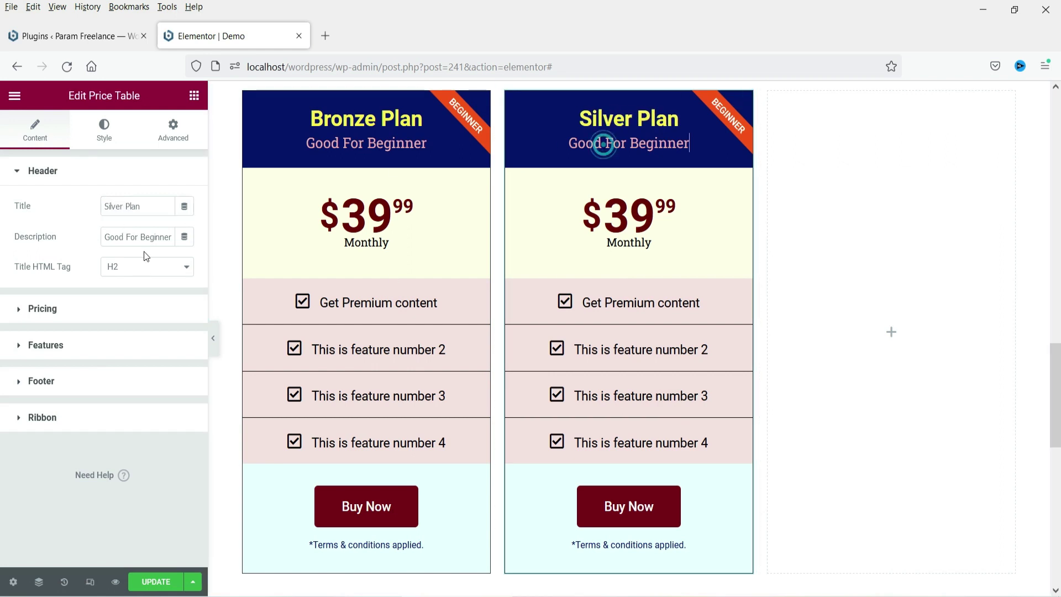
pyautogui.doubleClick(142, 237)
pyautogui.write('Advanced')
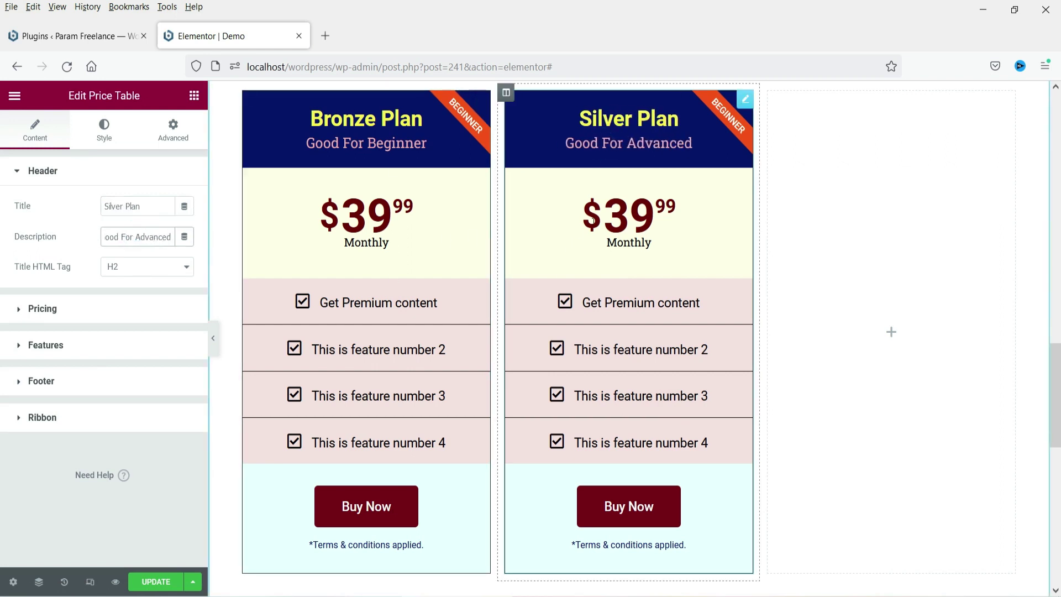
# - Set the Silver Plan's price to 59.99
pyautogui.click(58, 303)
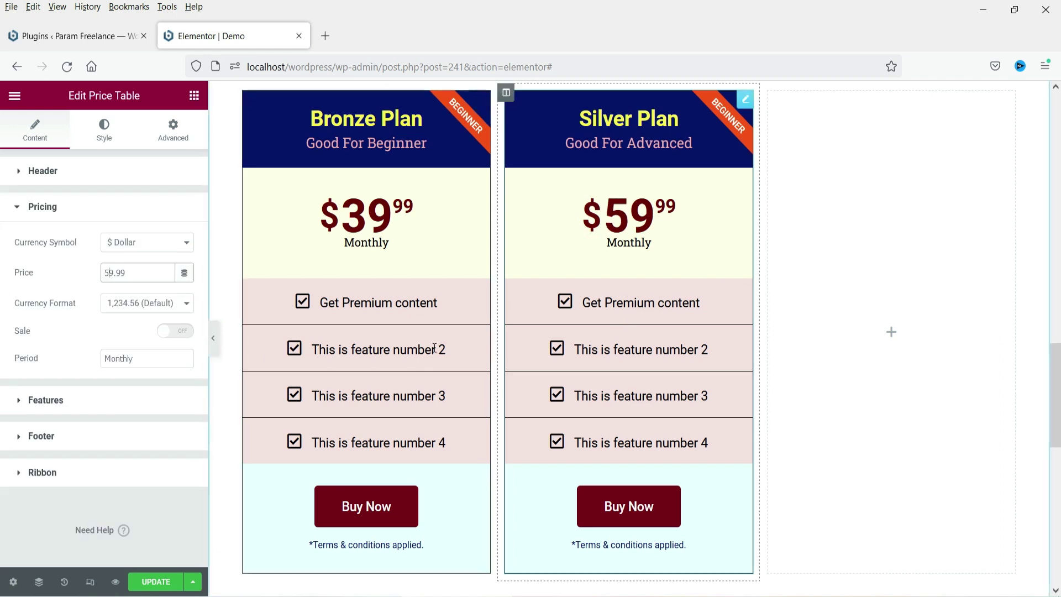
# - Change the Silver Plan's first feature text to All included in Bronze
pyautogui.click(98, 404)
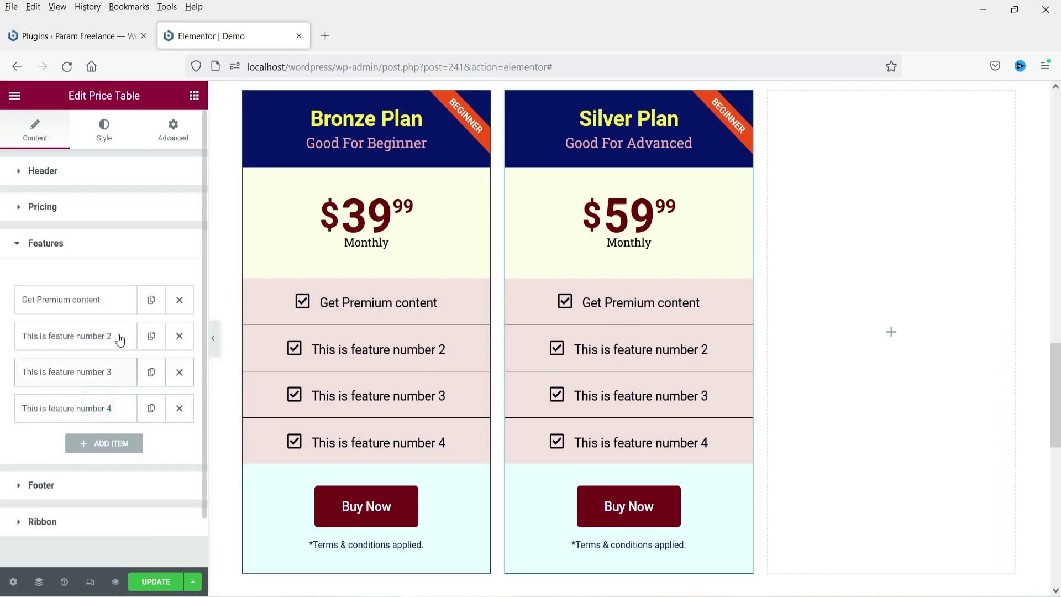
pyautogui.click(90, 305)
pyautogui.tripleClick(144, 334)
pyautogui.write('All included in Bronze')
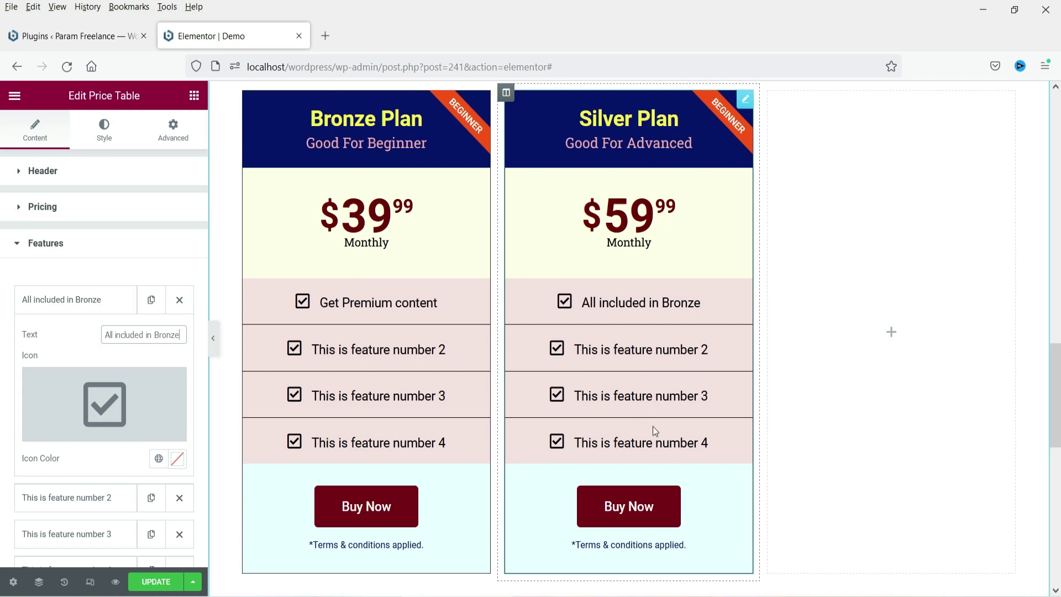
# - Review the Silver Plan's footer settings and set its ribbon title to Advanvced
pyautogui.scroll(-2, 608, 431)
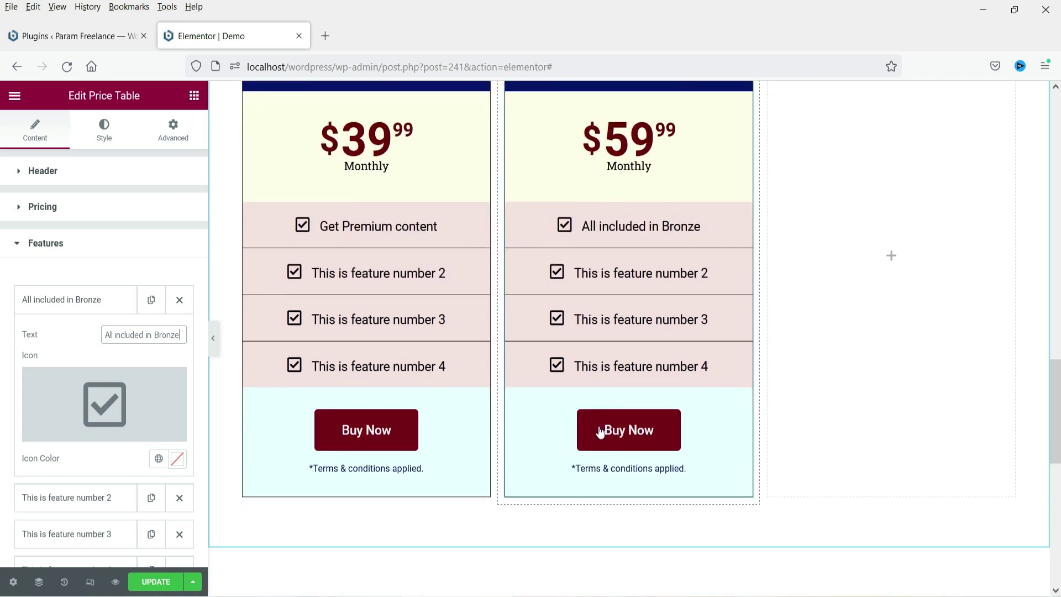
pyautogui.click(67, 242)
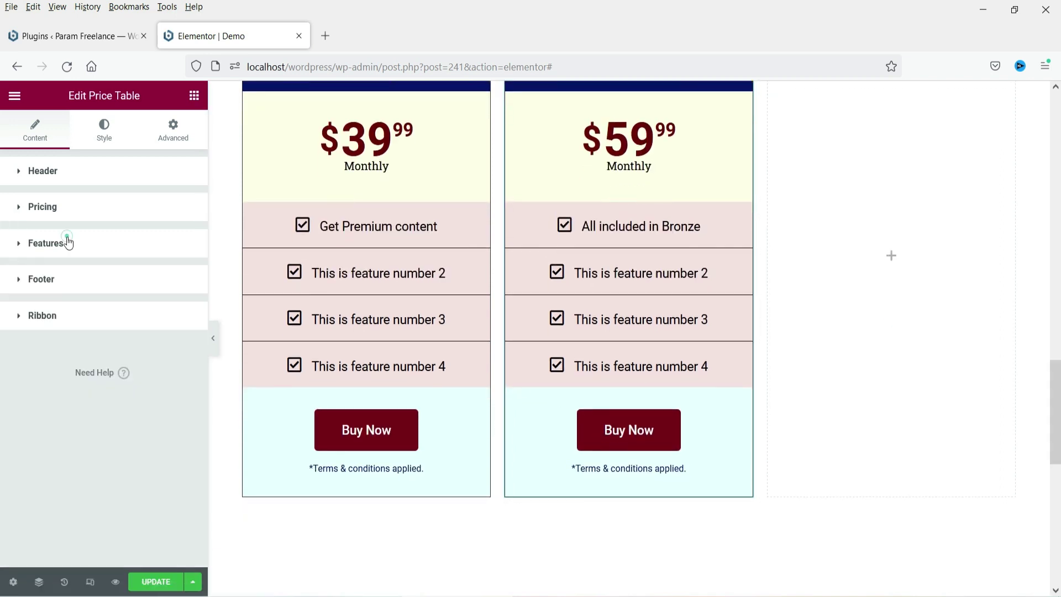
pyautogui.click(52, 280)
pyautogui.doubleClick(25, 361)
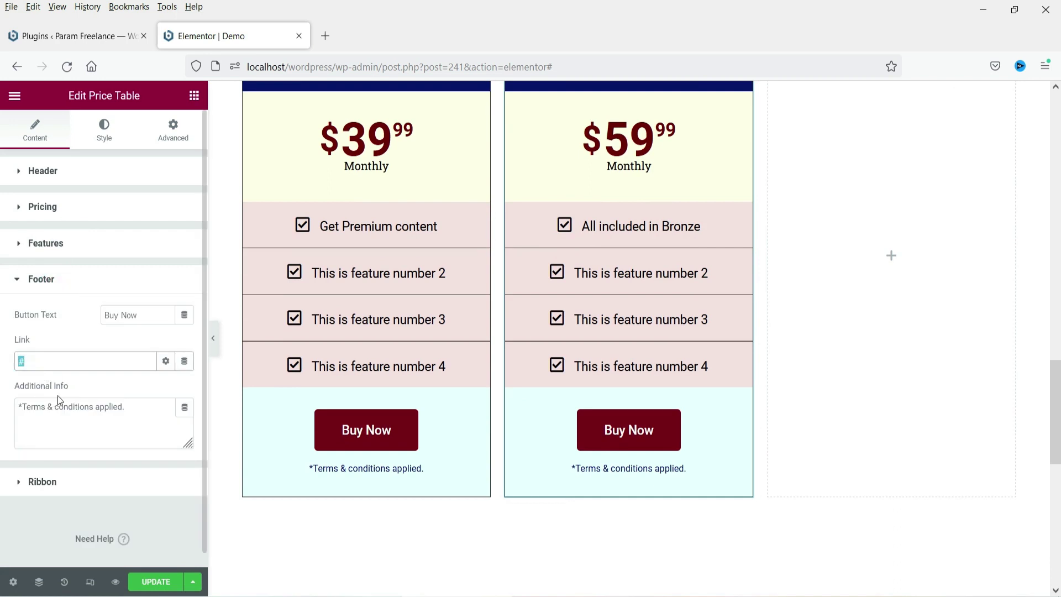
pyautogui.click(57, 481)
pyautogui.doubleClick(144, 389)
pyautogui.write('Advanvced')
pyautogui.scroll(5, 686, 324)
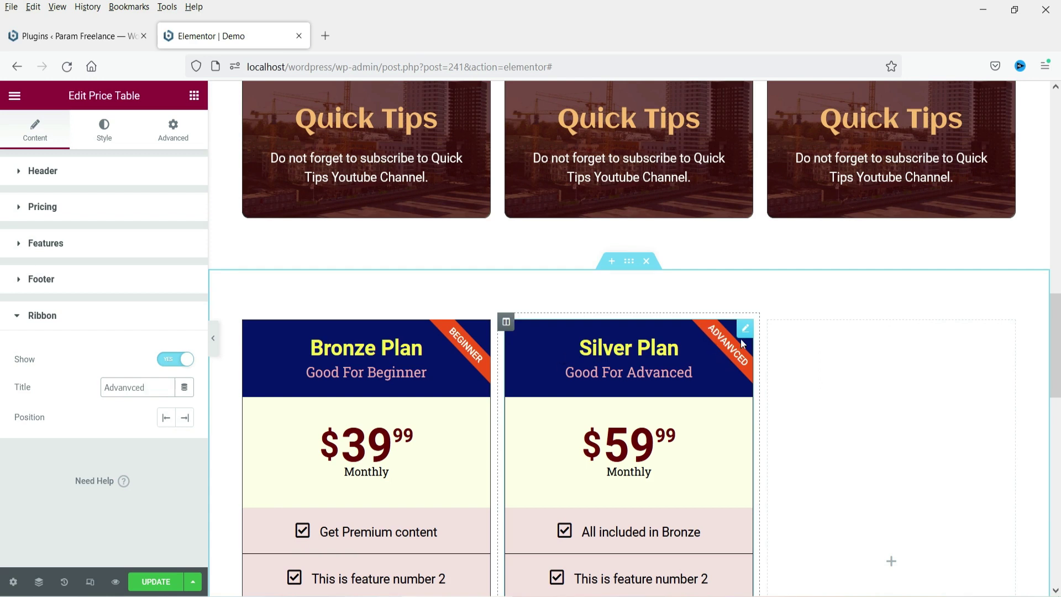
# - Change the Silver Plan's header background color to dark green #033A0C
pyautogui.click(105, 127)
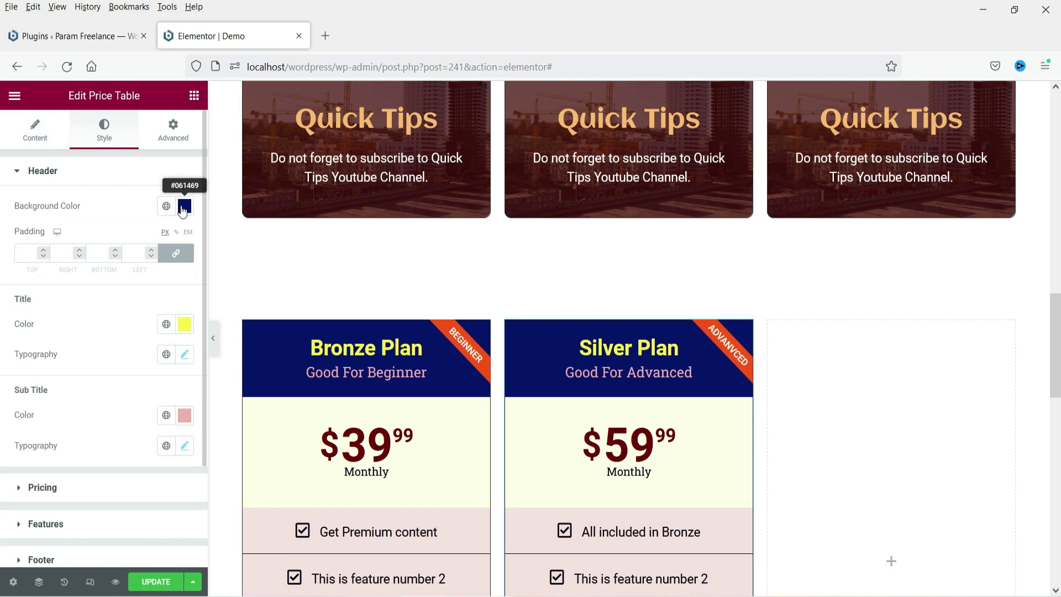
pyautogui.click(184, 206)
pyautogui.click(82, 392)
pyautogui.moveTo(167, 347); pyautogui.dragTo(176, 353)
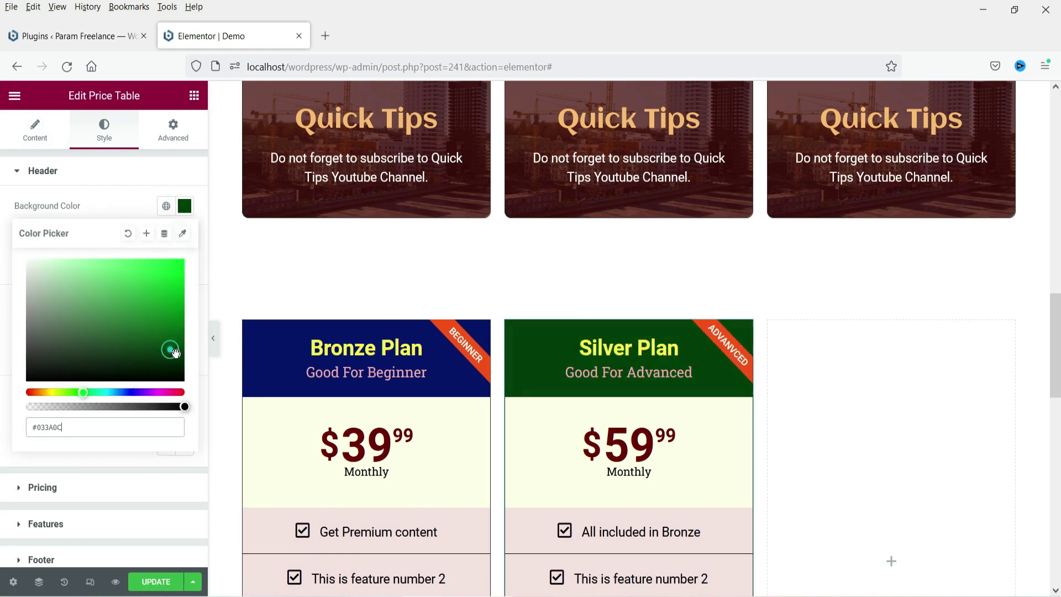
pyautogui.scroll(-3, 587, 310)
pyautogui.scroll(-2, 673, 309)
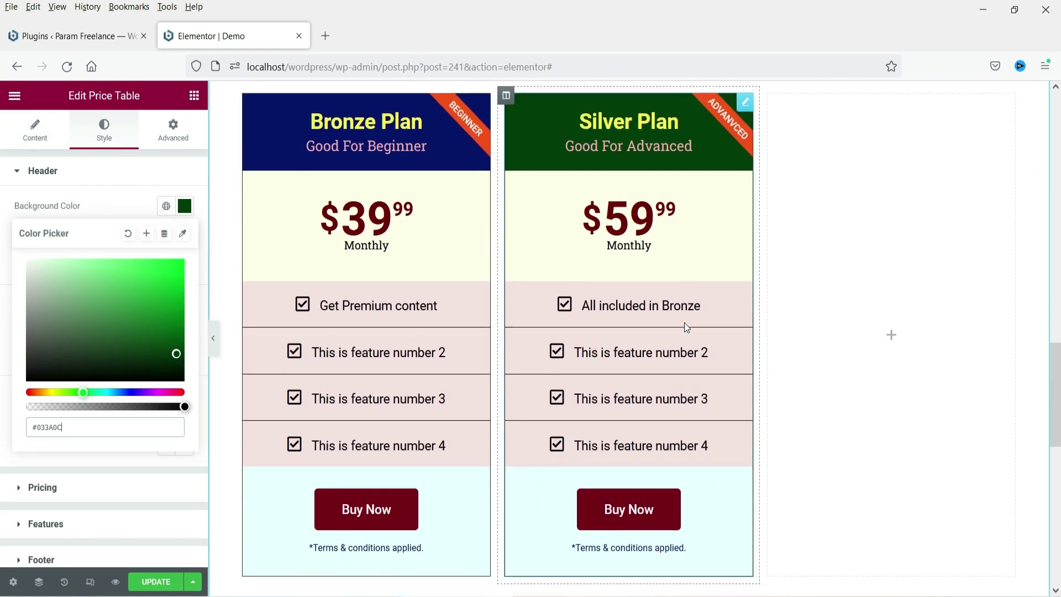
pyautogui.scroll(3, 531, 184)
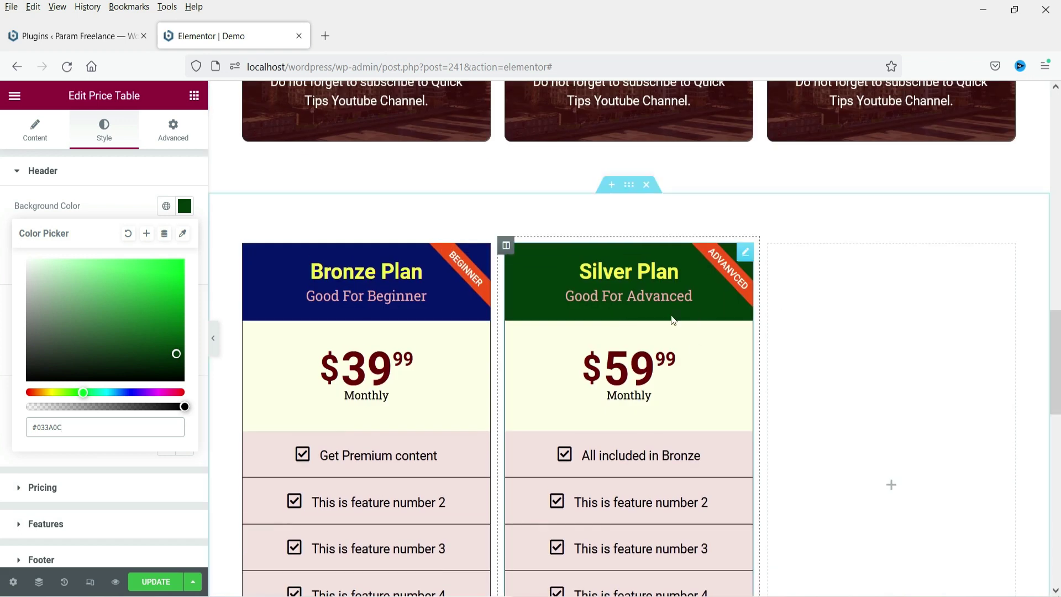
pyautogui.scroll(-4, 562, 287)
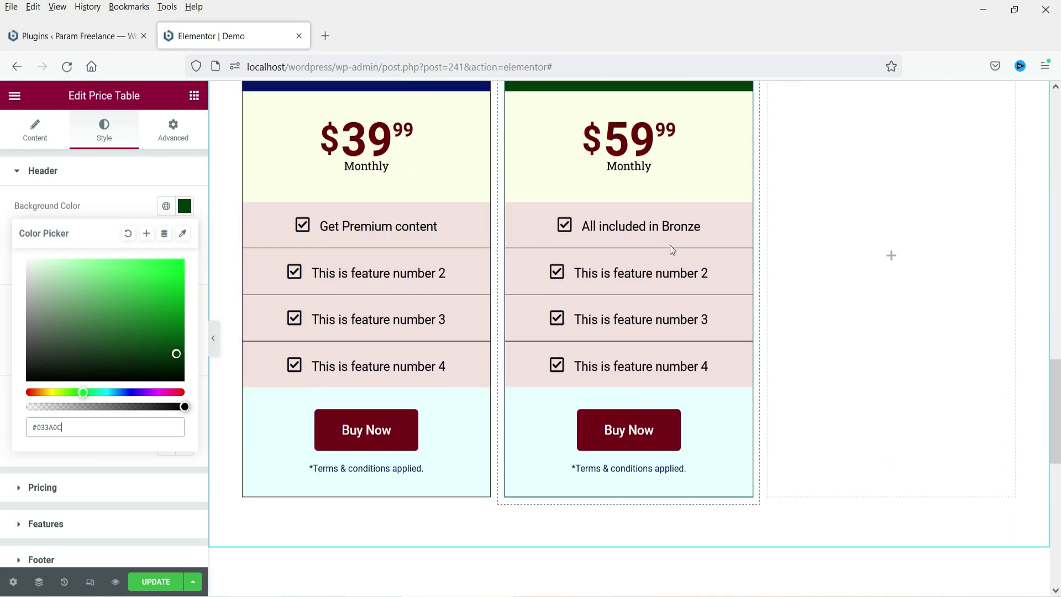
pyautogui.scroll(3, 660, 334)
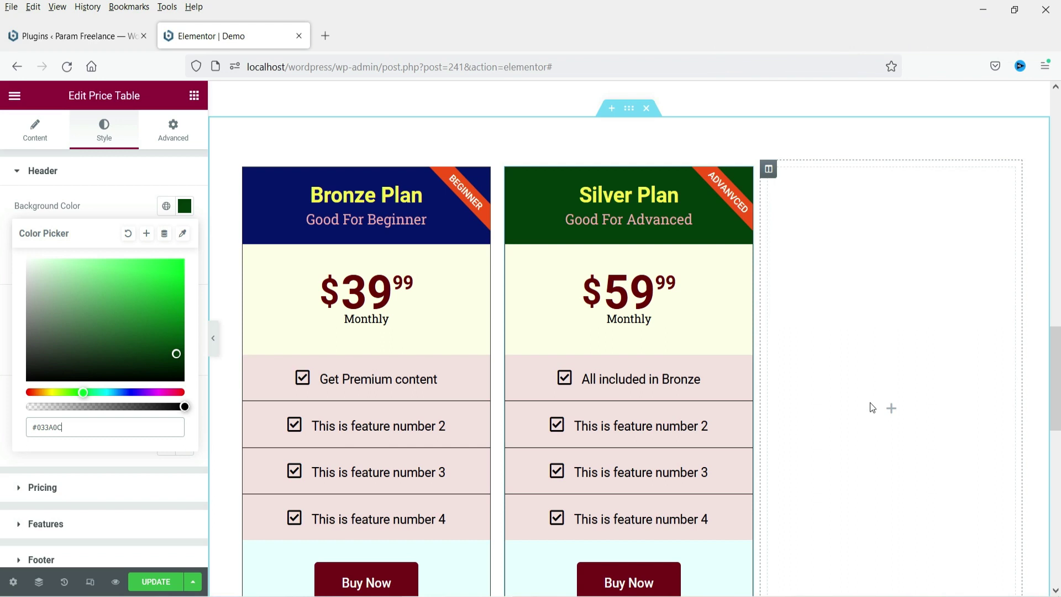
# - Go to the WordPress plugins page, view the ElementsKit Lite details and activate that plugin
pyautogui.click(89, 37)
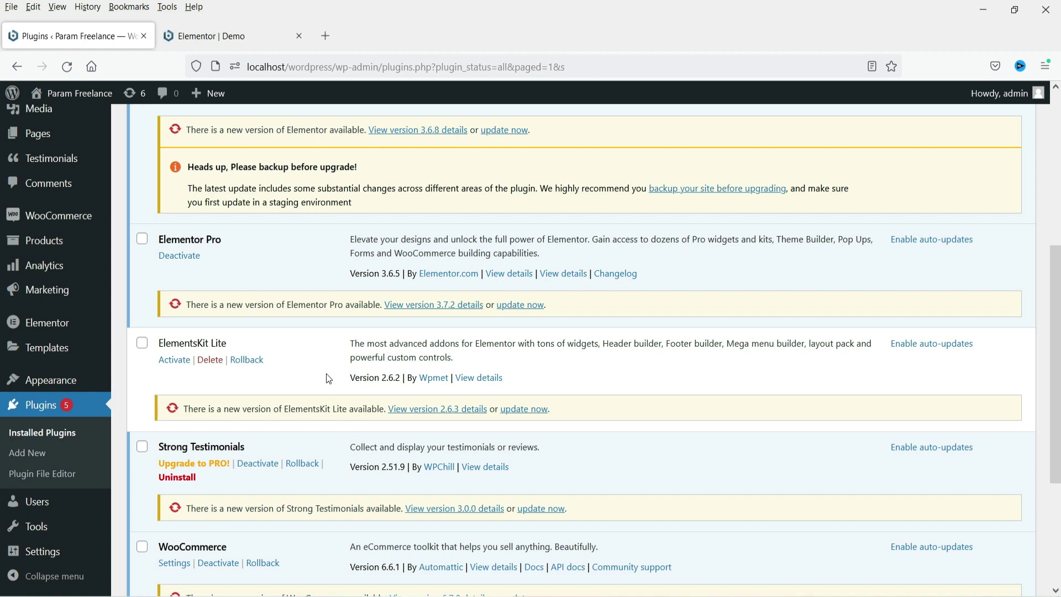
pyautogui.click(488, 377)
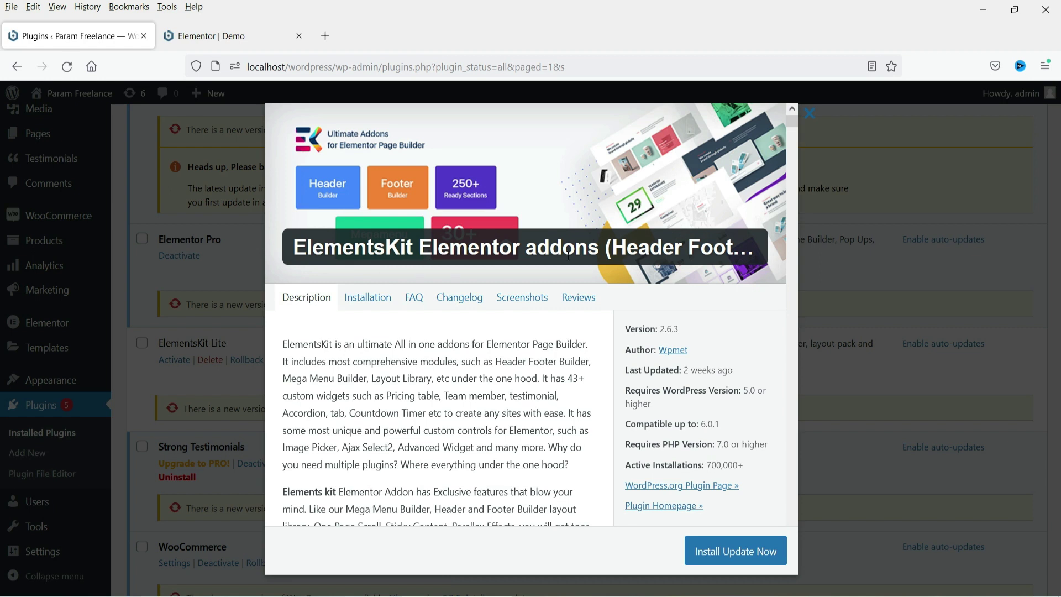
pyautogui.click(810, 116)
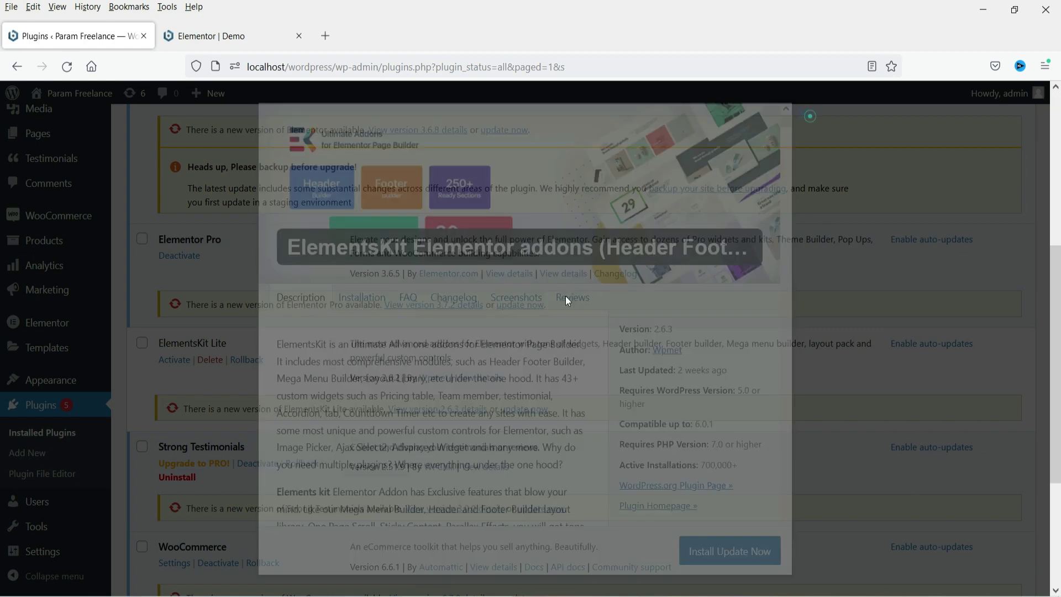
pyautogui.scroll(-4, 695, 309)
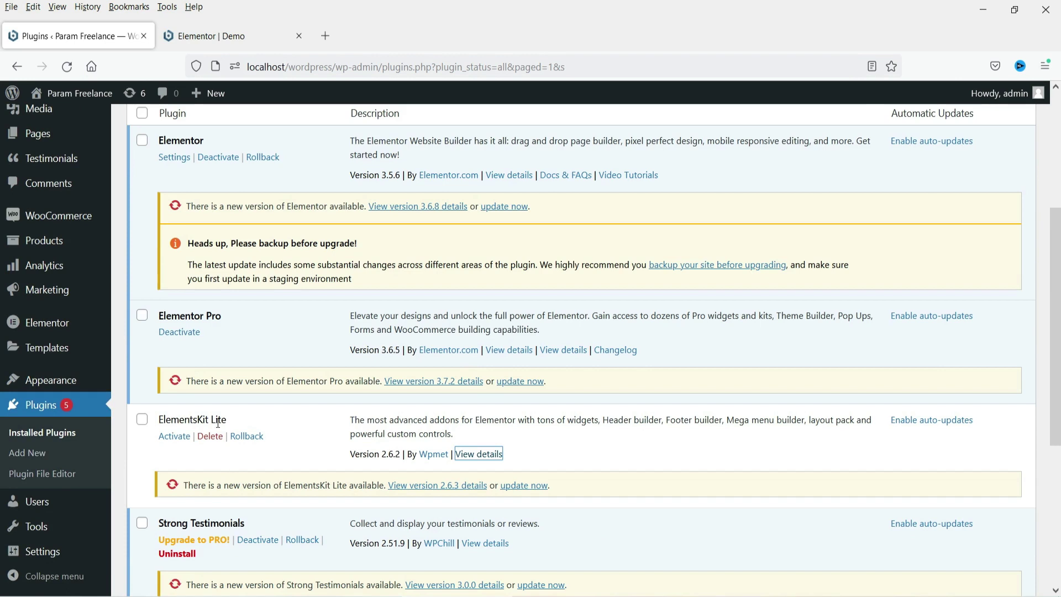
pyautogui.scroll(-1, 654, 409)
pyautogui.click(175, 359)
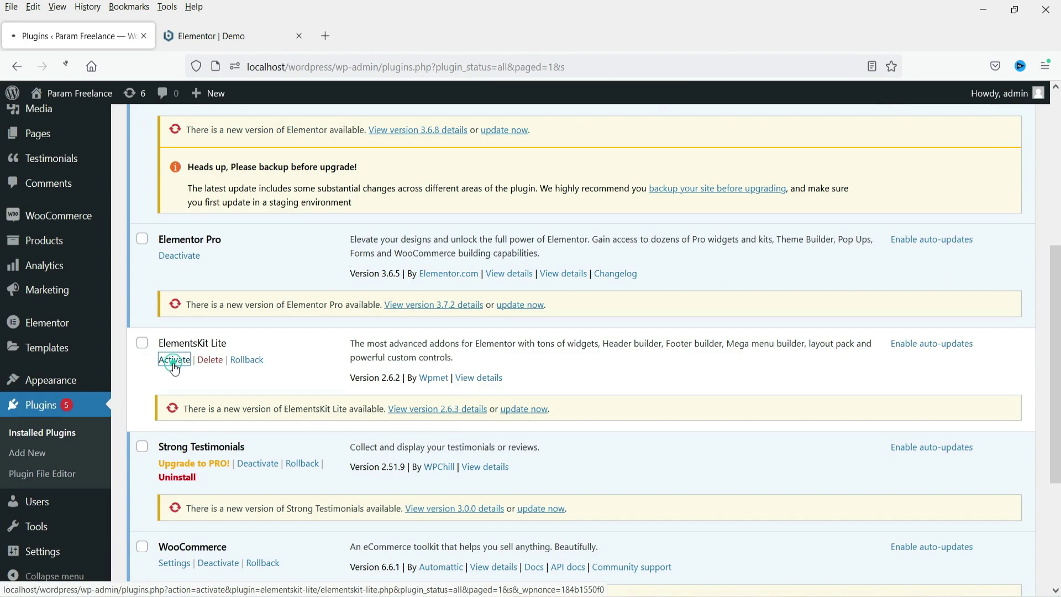
# - Return to the Demo page in Elementor, update it and reload the editor
pyautogui.click(277, 34)
pyautogui.click(166, 583)
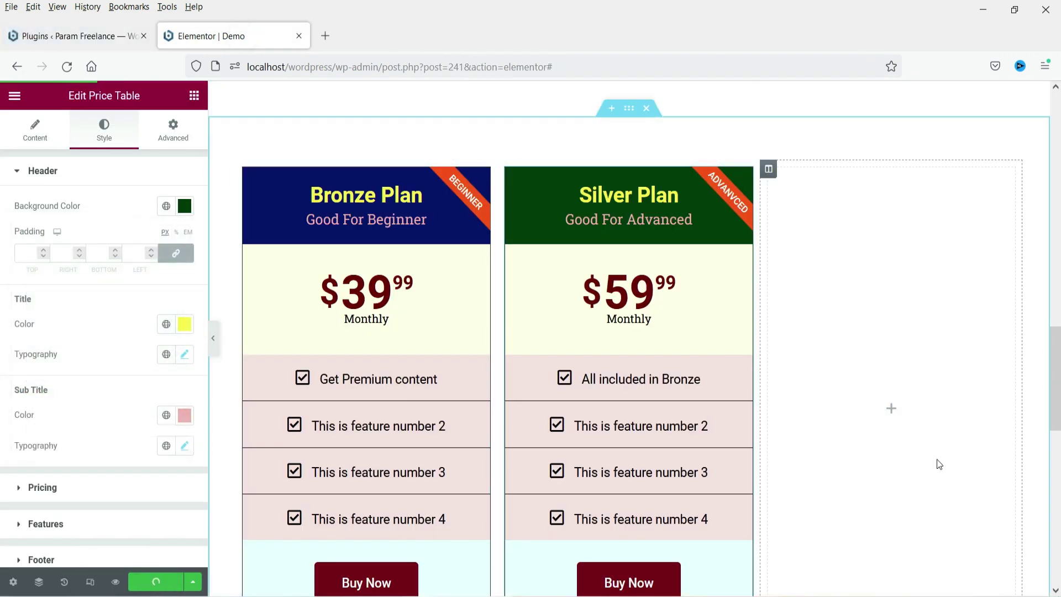
pyautogui.click(67, 70)
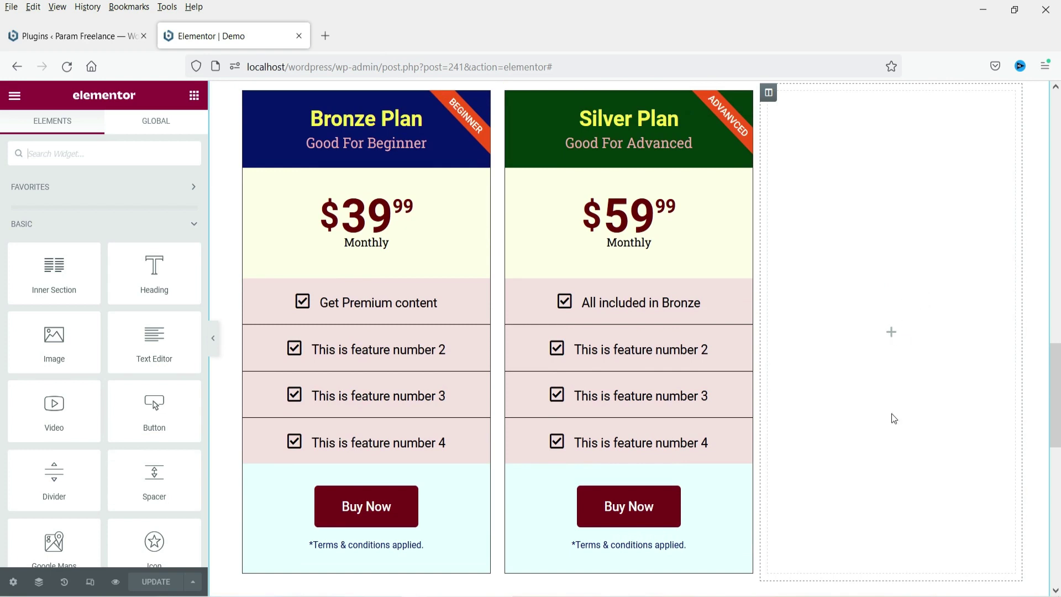
# - Find ElementsKit's Pricing Table widget and place it in the empty third column
pyautogui.click(47, 155)
pyautogui.write('pr')
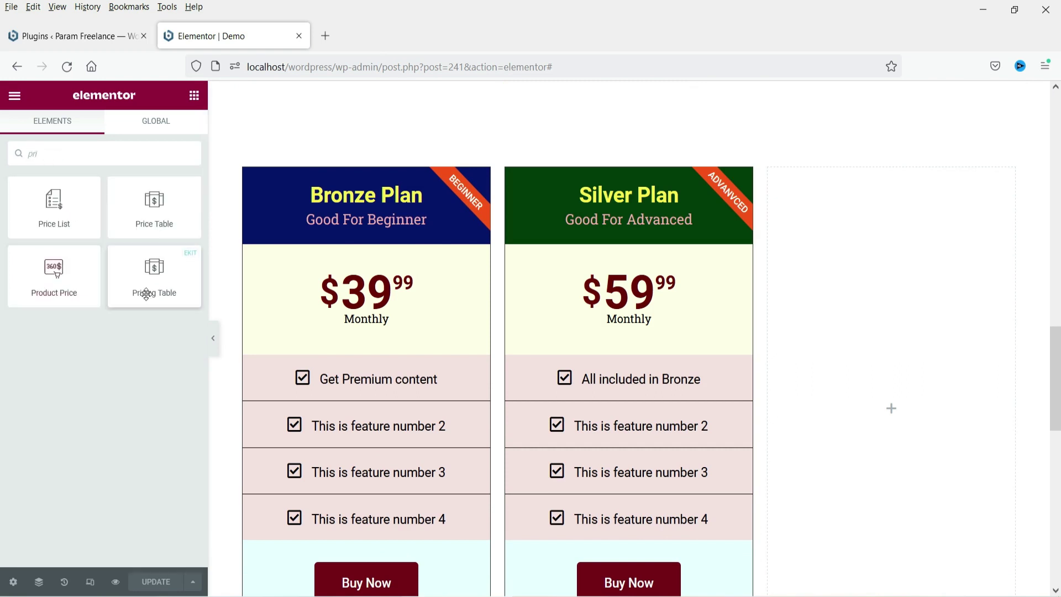
pyautogui.write('i')
pyautogui.moveTo(154, 272); pyautogui.dragTo(875, 423)
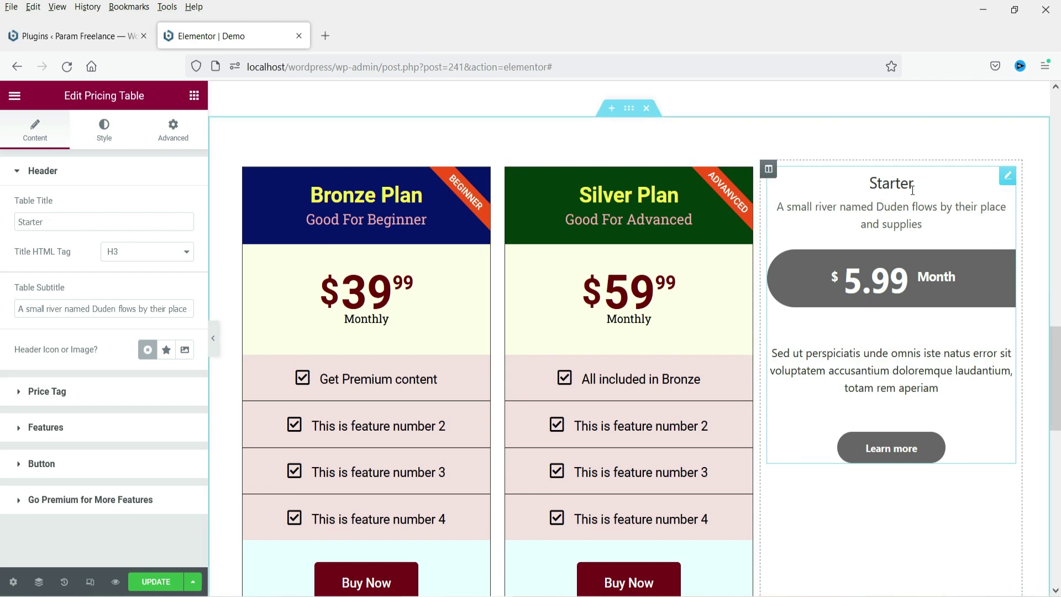
# - Title the new pricing table Premium with an H2 tag and set its subtitle to Good for Professional users
pyautogui.doubleClick(62, 220)
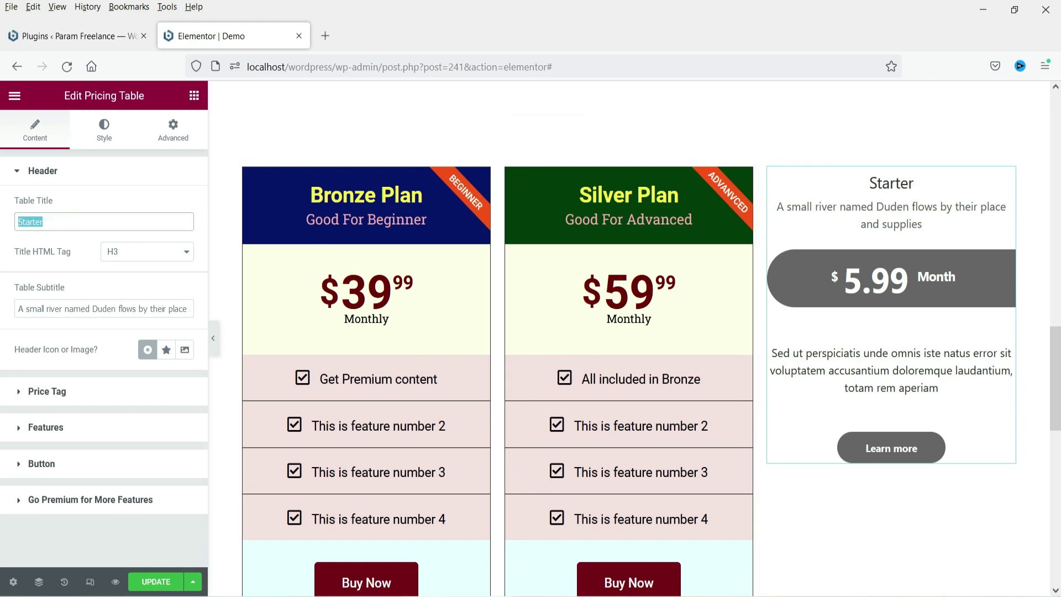
pyautogui.write('Premium')
pyautogui.click(164, 258)
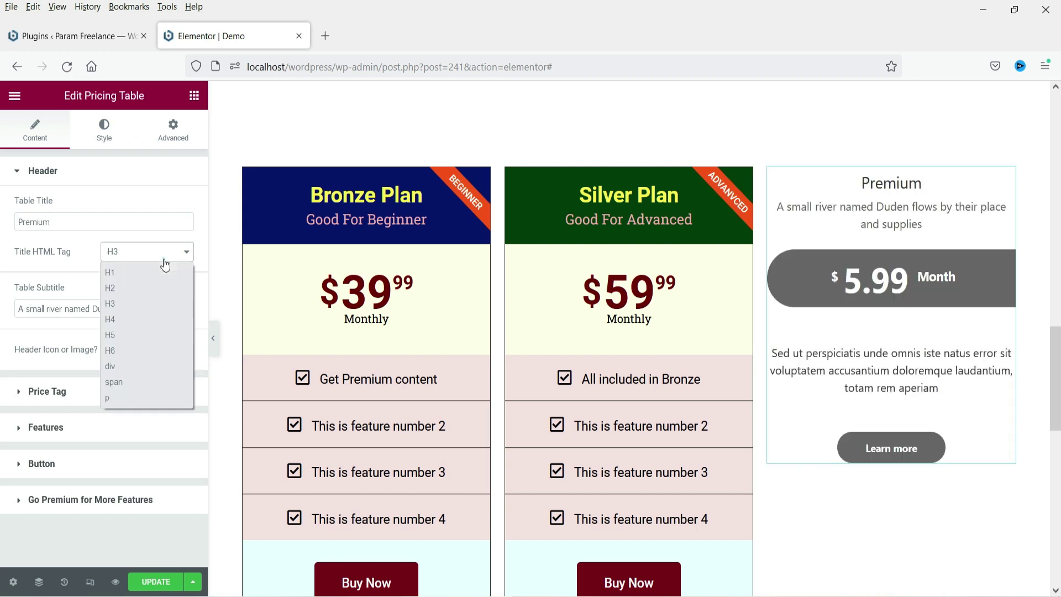
pyautogui.click(148, 290)
pyautogui.tripleClick(47, 310)
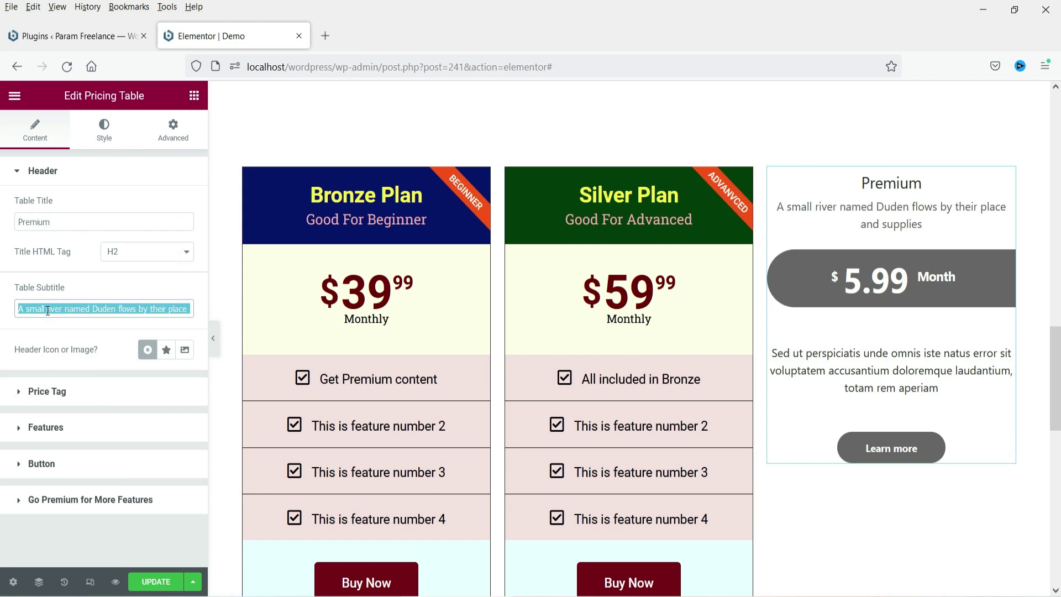
pyautogui.write('Good for Professional users')
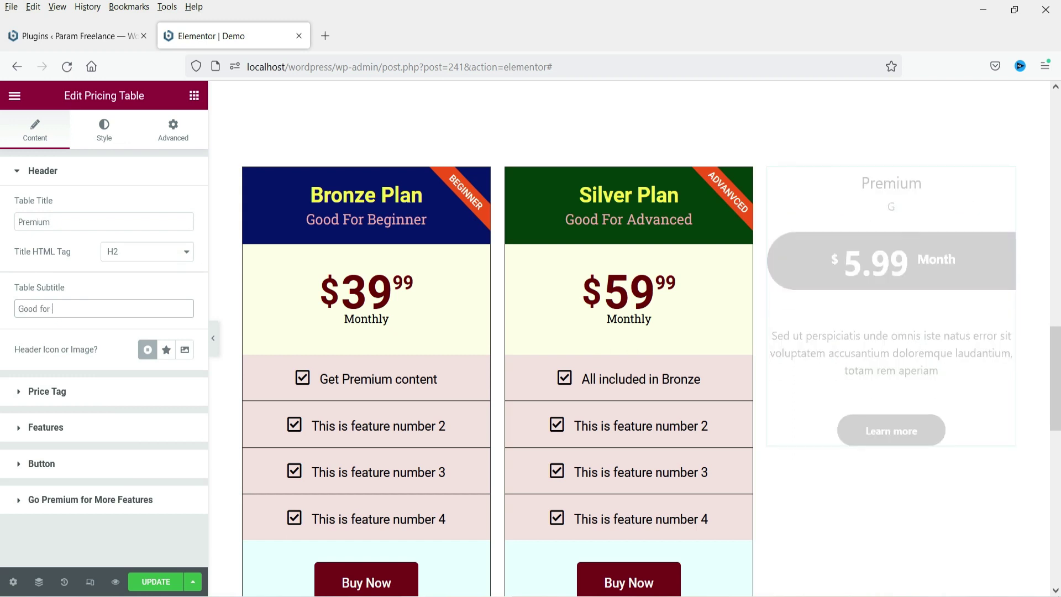
# - Set the Premium pricing table's price to 75.99
pyautogui.click(71, 401)
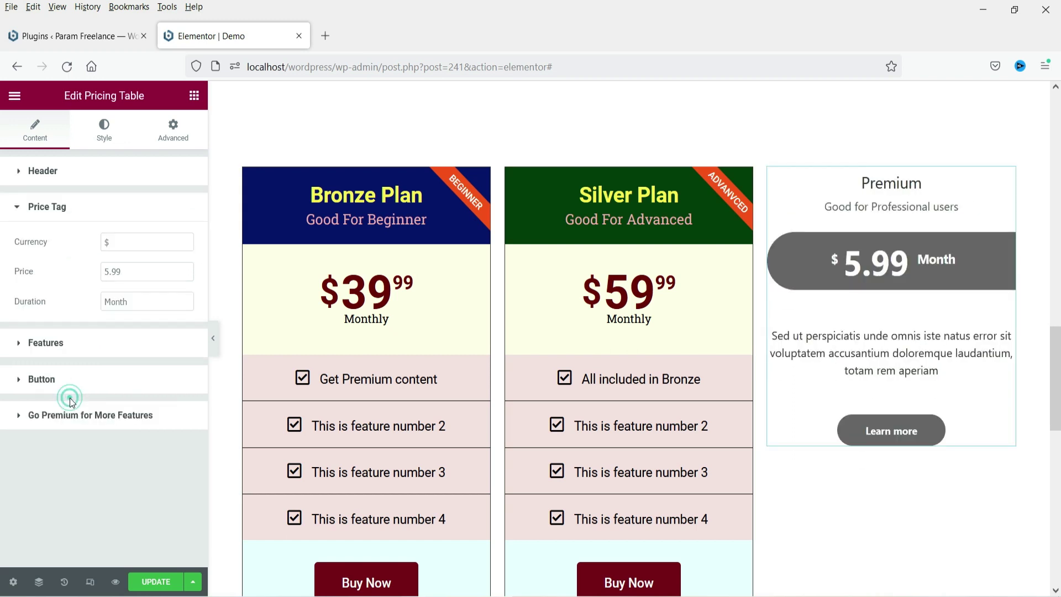
pyautogui.doubleClick(113, 241)
pyautogui.doubleClick(118, 243)
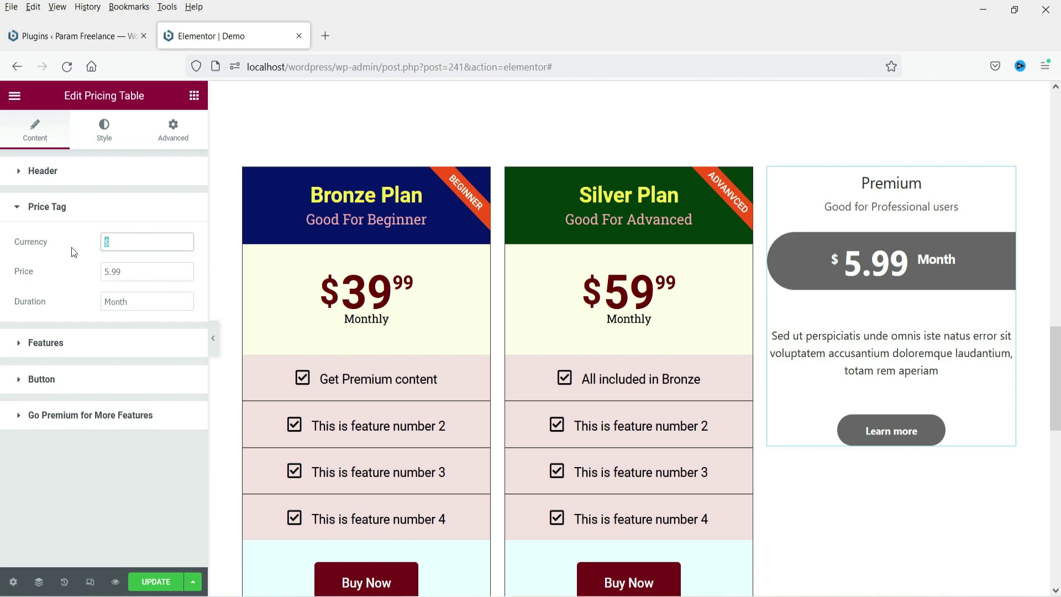
pyautogui.click(137, 276)
pyautogui.doubleClick(124, 272)
pyautogui.click(104, 272)
pyautogui.write('7')
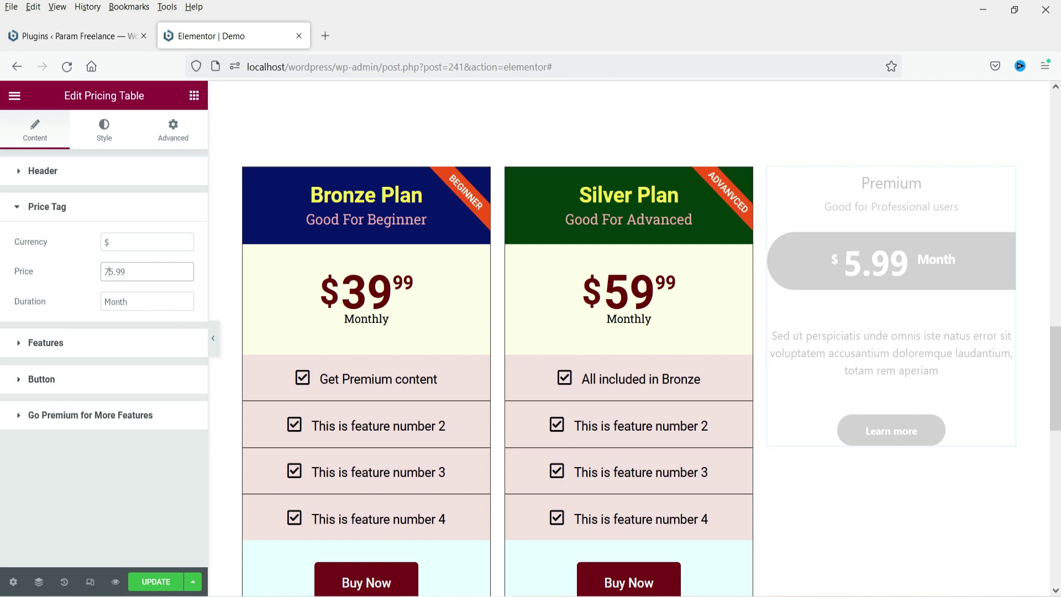
# - Switch the Premium table's features style from a paragraph to List
pyautogui.click(77, 345)
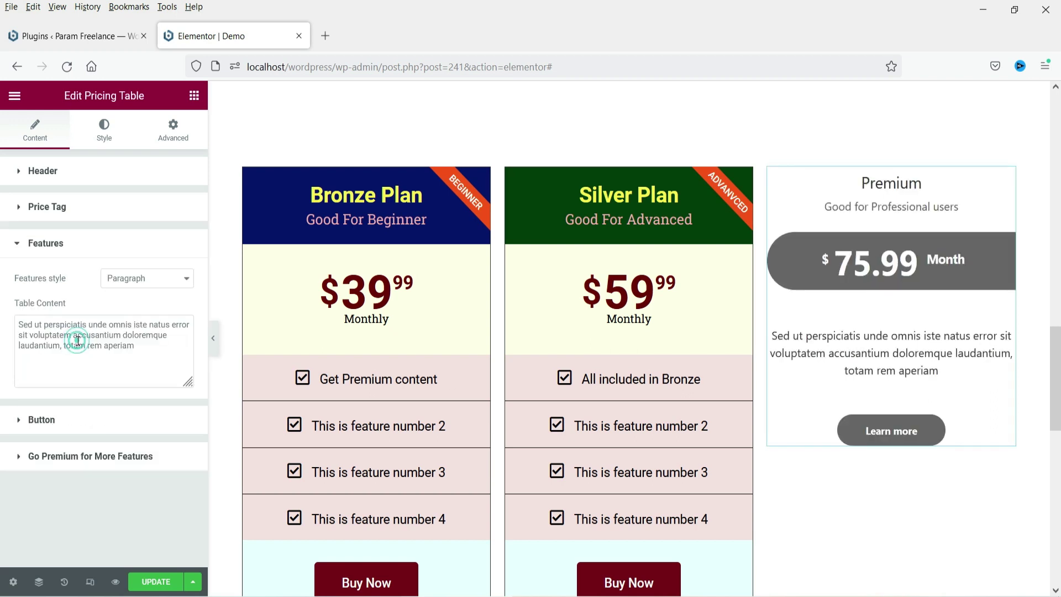
pyautogui.doubleClick(63, 327)
pyautogui.hotkey('ctrl', 'a')
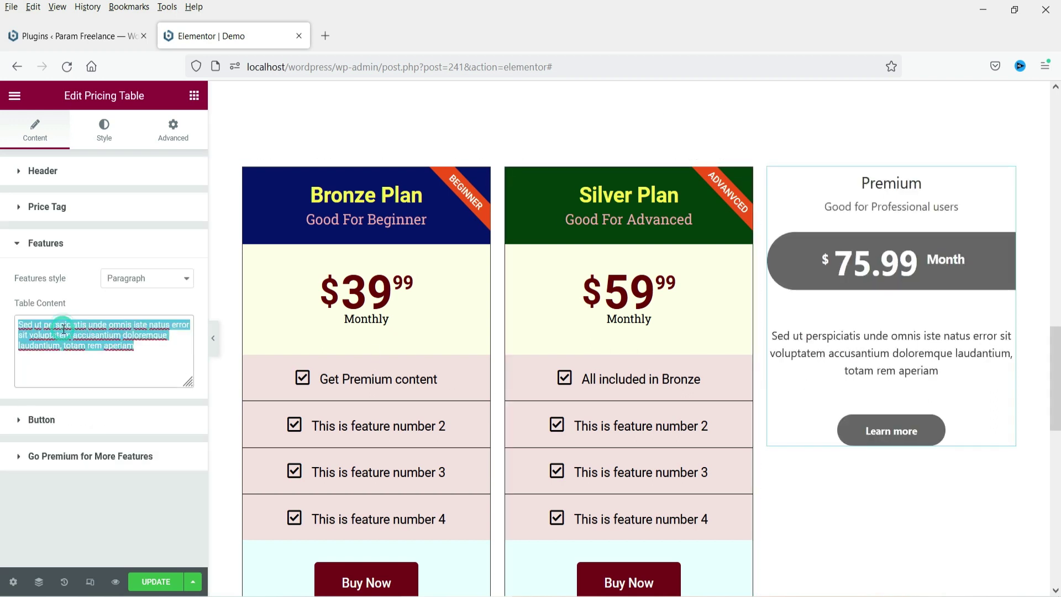
pyautogui.scroll(-1, 676, 448)
pyautogui.scroll(-3, 677, 448)
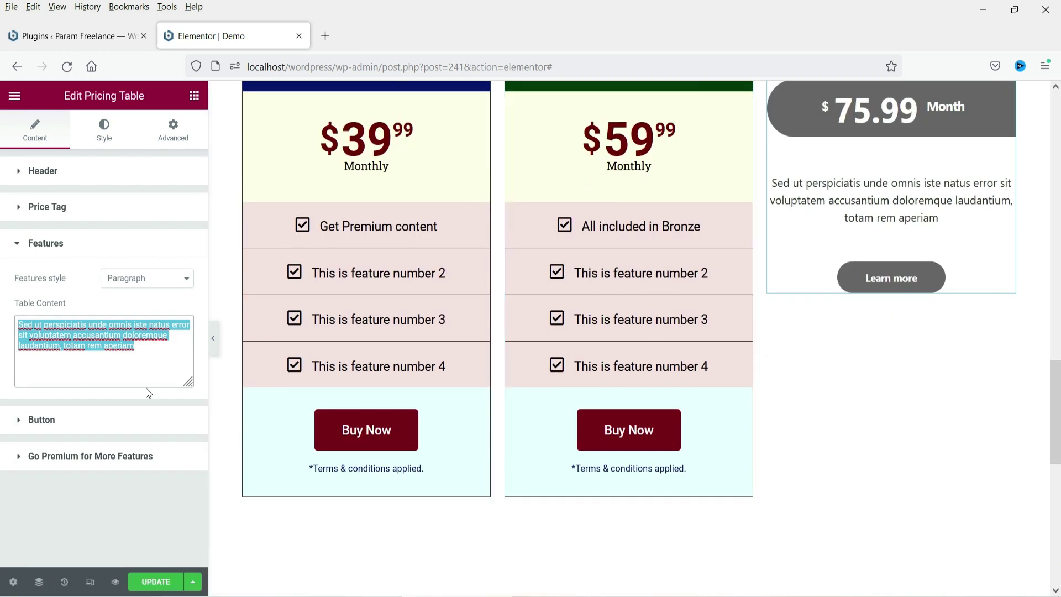
pyautogui.click(167, 282)
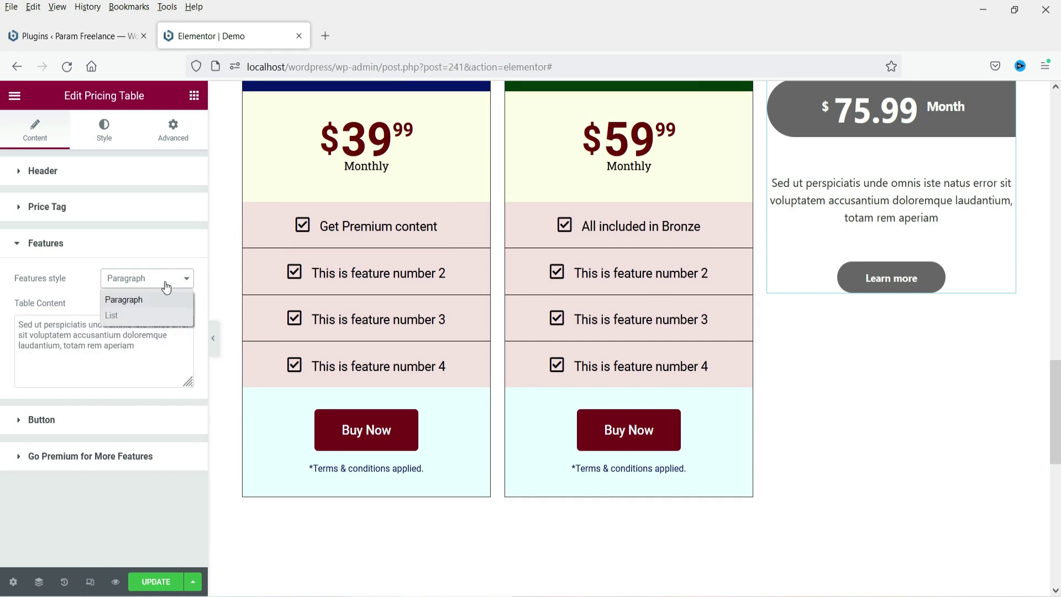
pyautogui.click(148, 316)
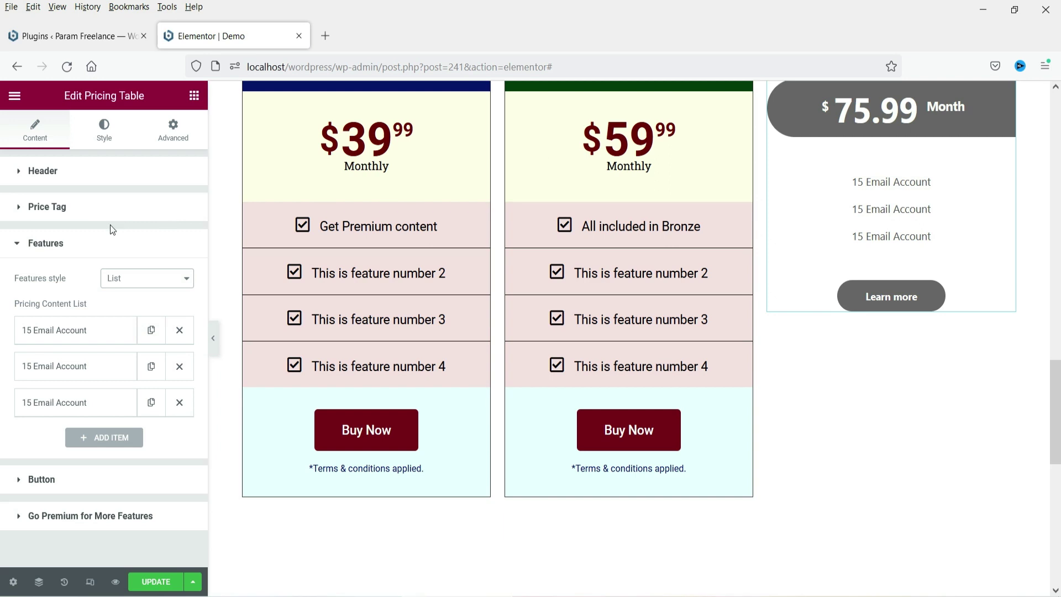
# - Give the first item in the Premium table's features list a check-square icon from the icon library
pyautogui.click(144, 280)
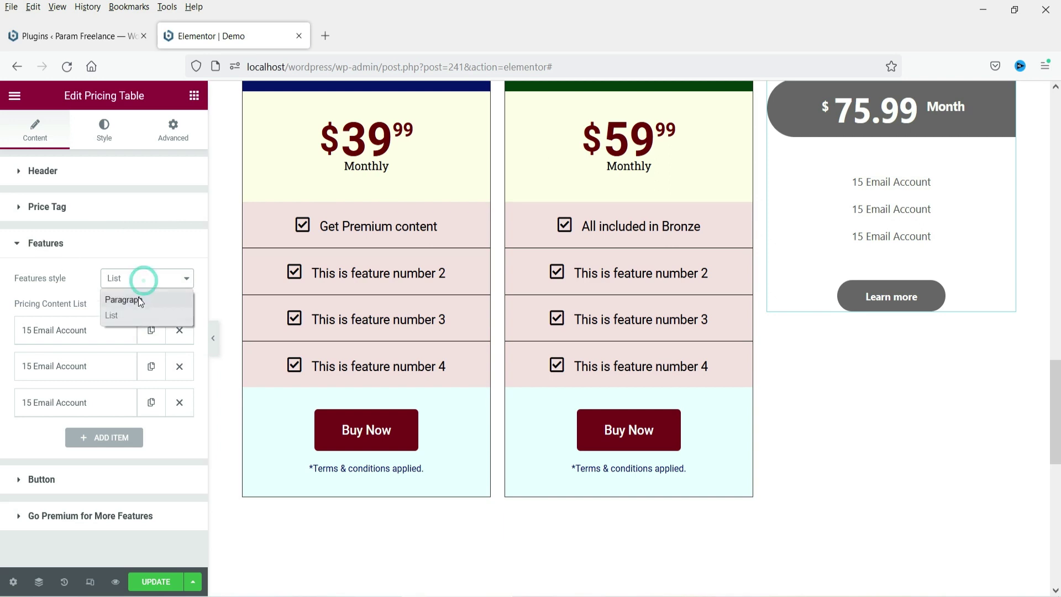
pyautogui.click(26, 339)
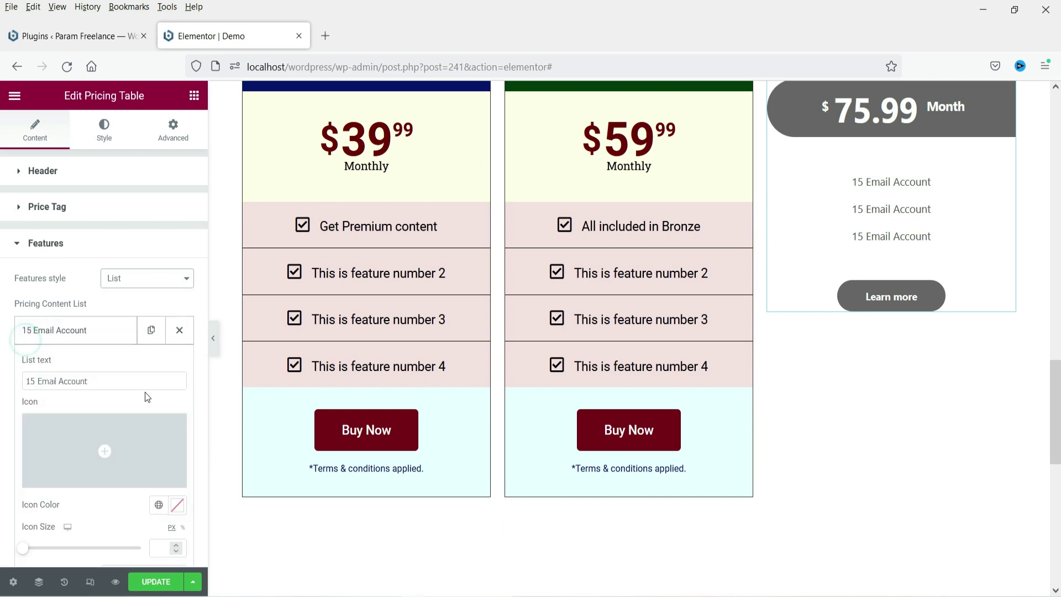
pyautogui.tripleClick(116, 379)
pyautogui.click(118, 462)
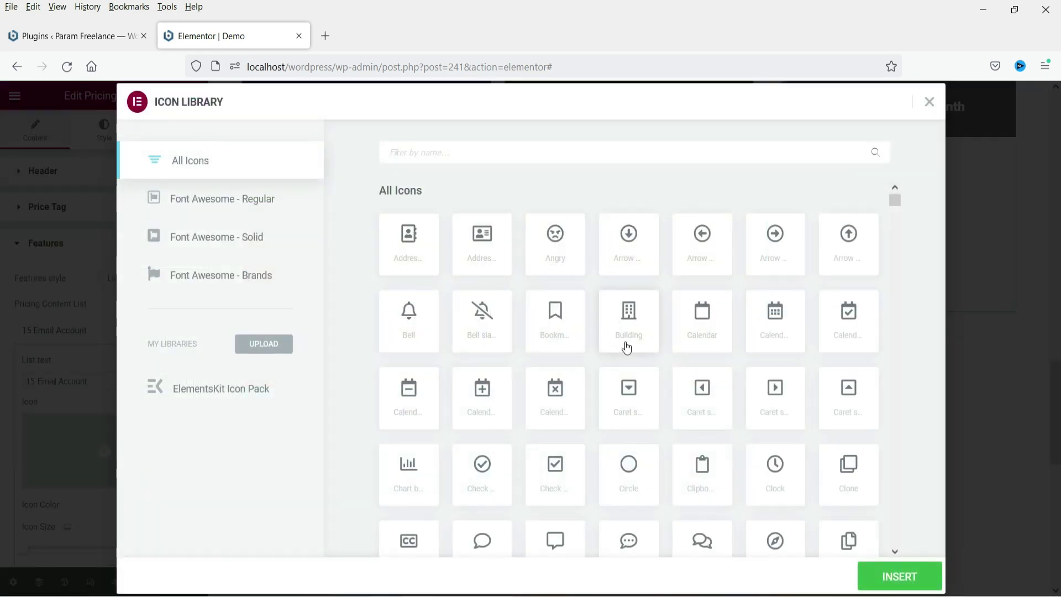
pyautogui.click(547, 464)
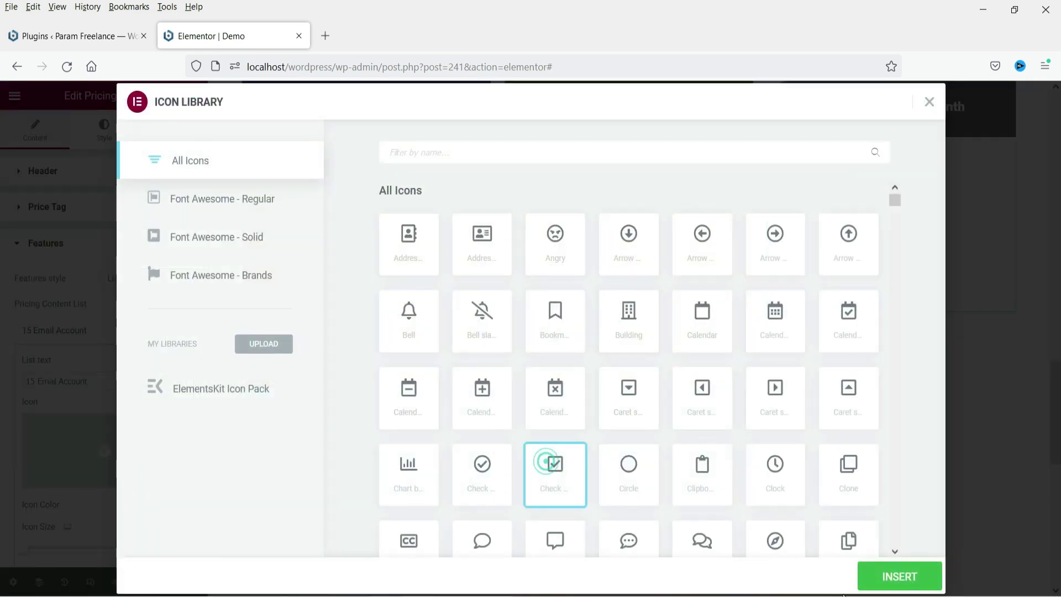
pyautogui.click(905, 575)
# - Change the first Premium feature's text to All included in Silver Plan
pyautogui.tripleClick(100, 379)
pyautogui.click(100, 379)
pyautogui.press('Home')
pyautogui.write('All included in Silver Plan')
pyautogui.hotkey('shift', 'End')
pyautogui.press('Delete')
# - Rename the second and third Premium features as This is feature 2 and This is feature 3
pyautogui.click(58, 360)
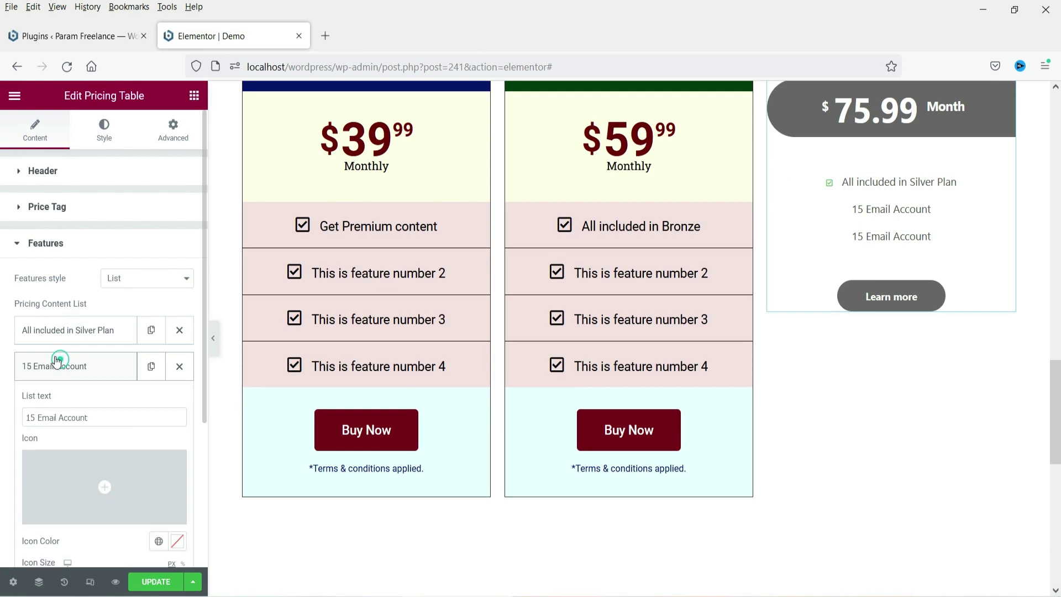
pyautogui.tripleClick(107, 418)
pyautogui.write('This is feature 2')
pyautogui.click(83, 402)
pyautogui.tripleClick(102, 453)
pyautogui.write('This is feature 2')
pyautogui.press('BackSpace')
pyautogui.write('3')
pyautogui.click(47, 402)
# - Duplicate the third Premium feature and rename the copy as This is feature 4
pyautogui.click(151, 402)
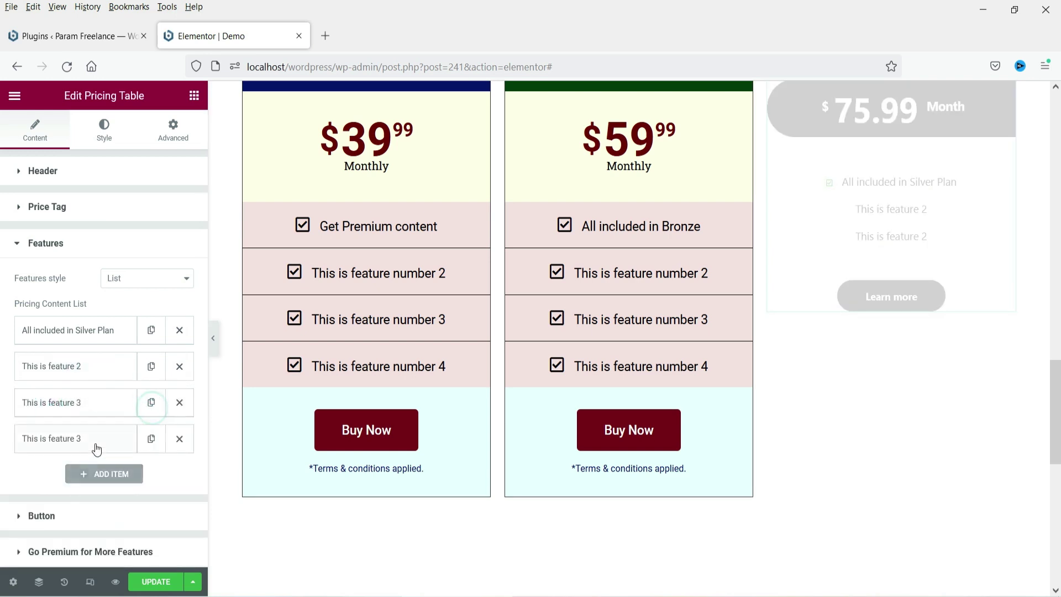
pyautogui.click(96, 448)
pyautogui.tripleClick(85, 488)
pyautogui.write('This is feature 2')
pyautogui.press('BackSpace')
pyautogui.write('4')
# - Add the same check-square icon to the second, third and fourth Premium features
pyautogui.click(85, 366)
pyautogui.click(102, 487)
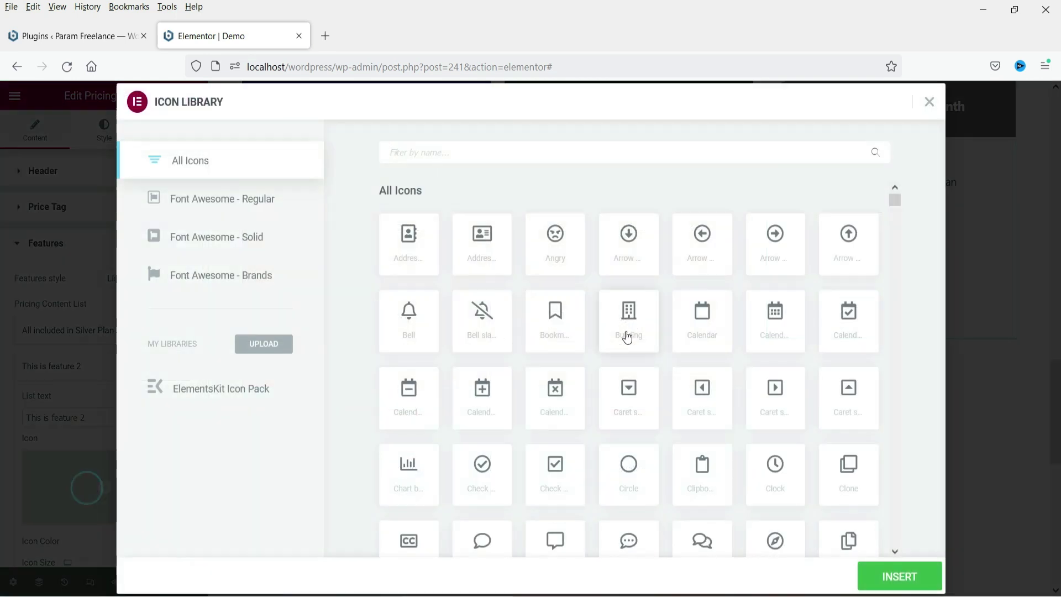
pyautogui.click(554, 475)
pyautogui.click(885, 577)
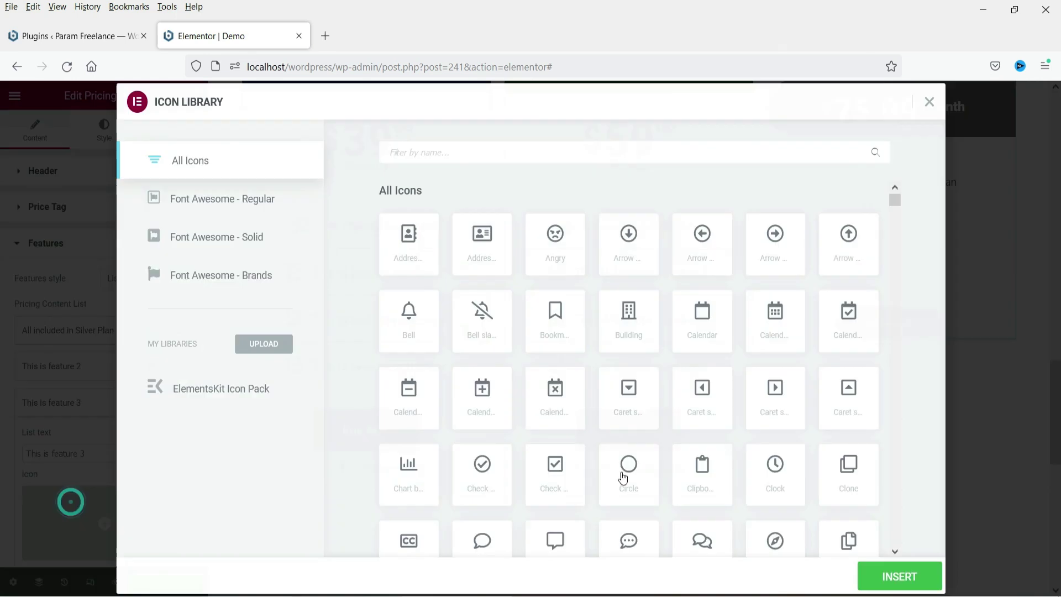
pyautogui.click(900, 576)
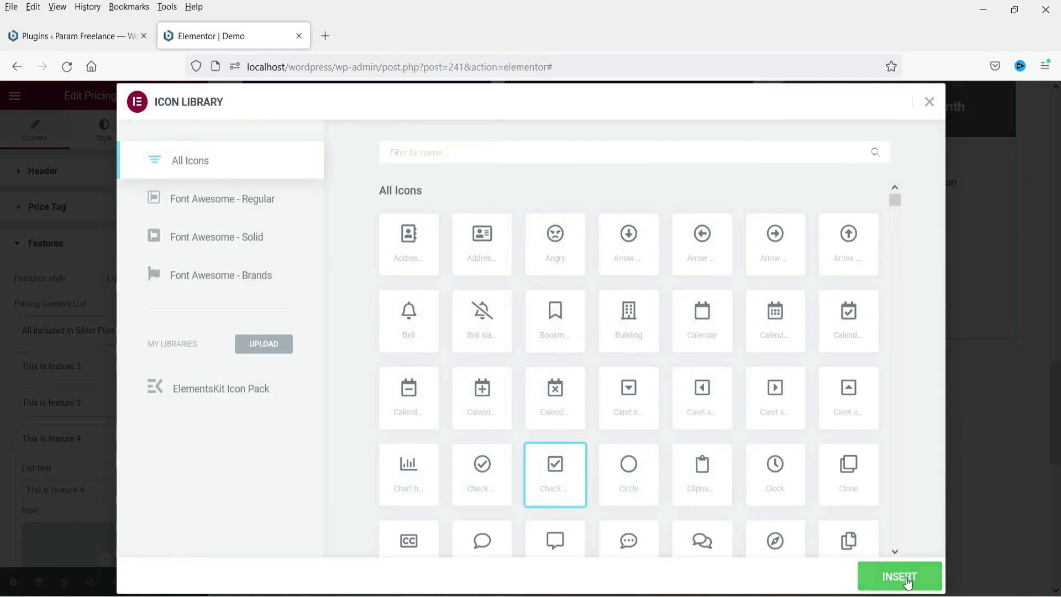
pyautogui.click(901, 576)
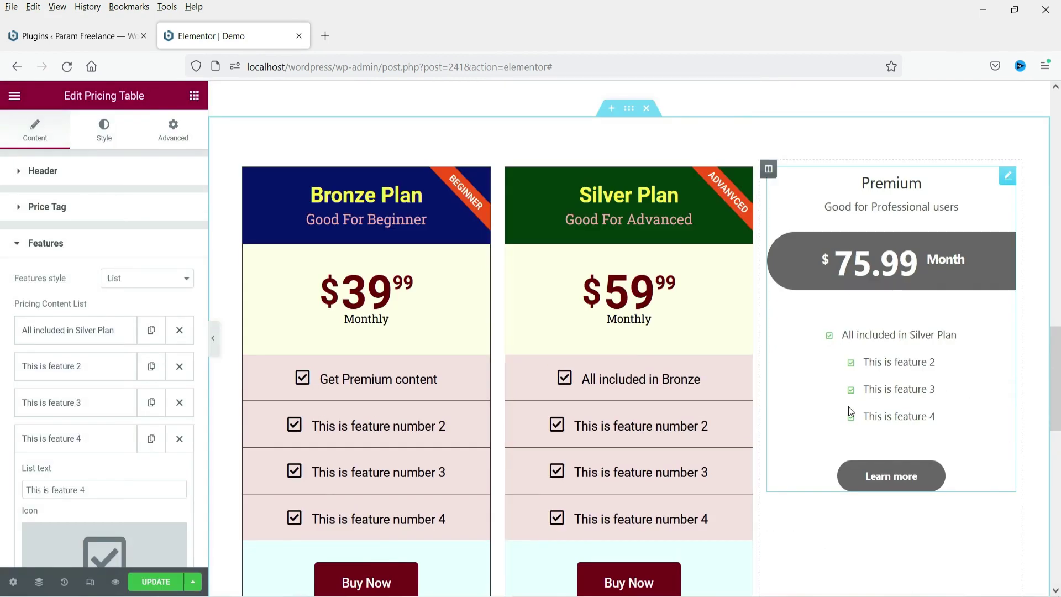
# - Set the Premium table's button label to Buy Now
pyautogui.click(97, 244)
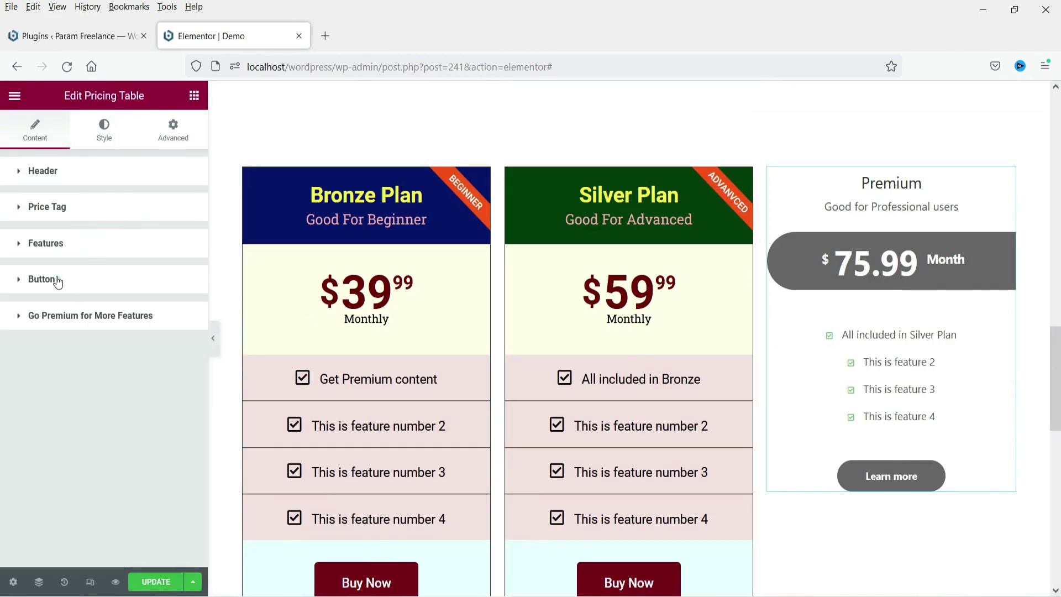
pyautogui.click(58, 280)
pyautogui.tripleClick(162, 308)
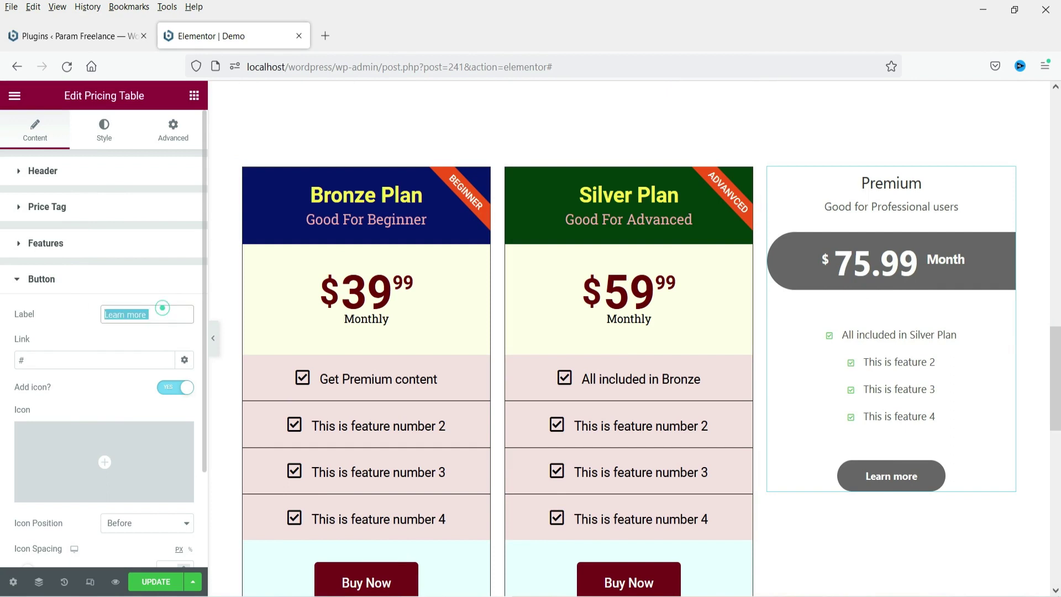
pyautogui.write('Buy Now')
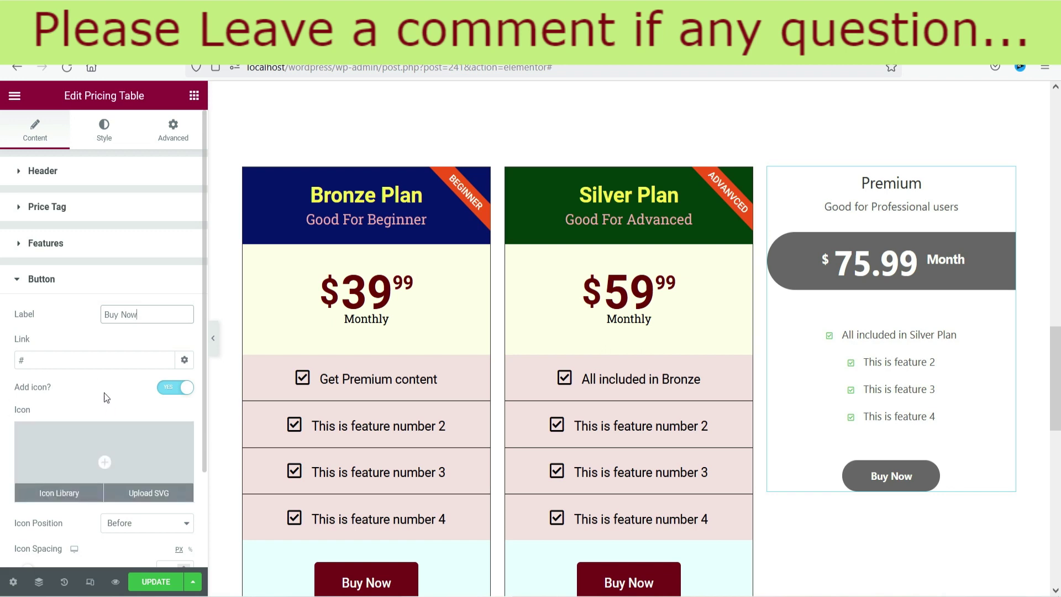
# - Keep the icon option enabled for the Premium table's button and give it the Dollar icon from the icon library
pyautogui.scroll(-2, 103, 393)
pyautogui.click(168, 319)
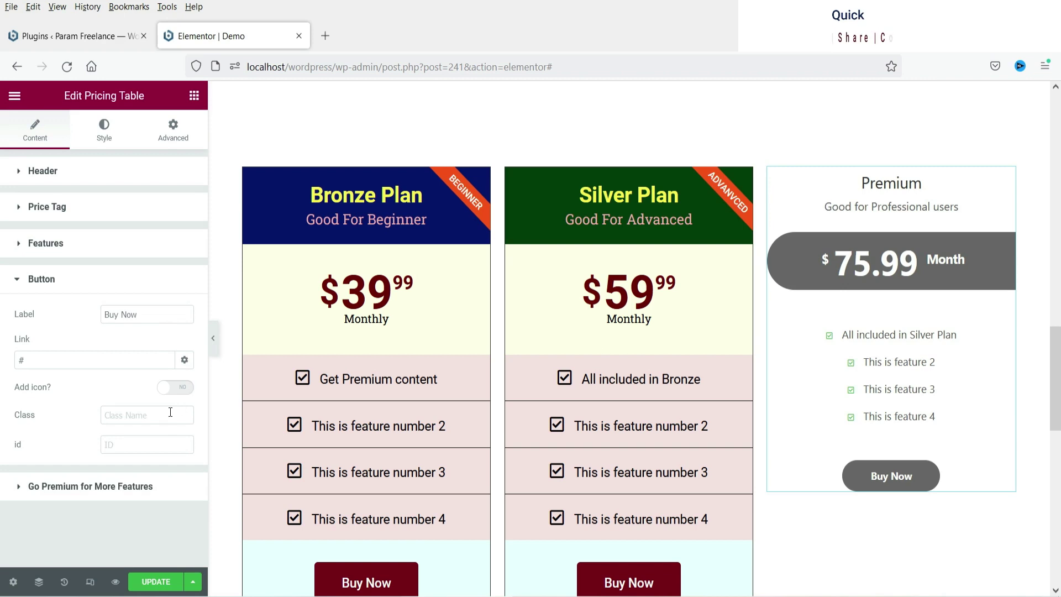
pyautogui.click(175, 387)
pyautogui.scroll(-3, 123, 437)
pyautogui.click(107, 319)
pyautogui.click(401, 152)
pyautogui.write('doll')
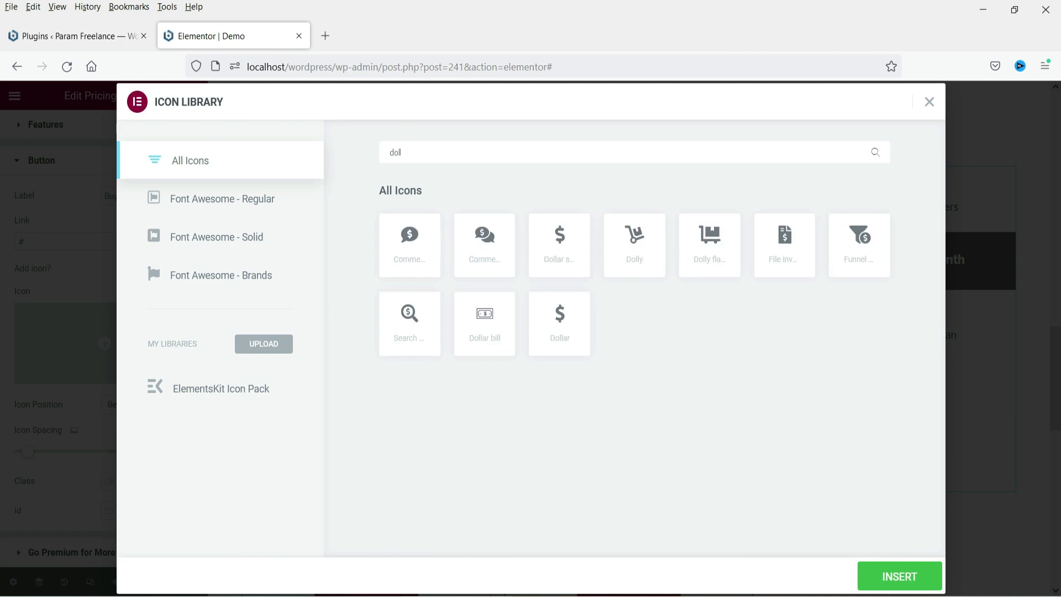
pyautogui.doubleClick(580, 343)
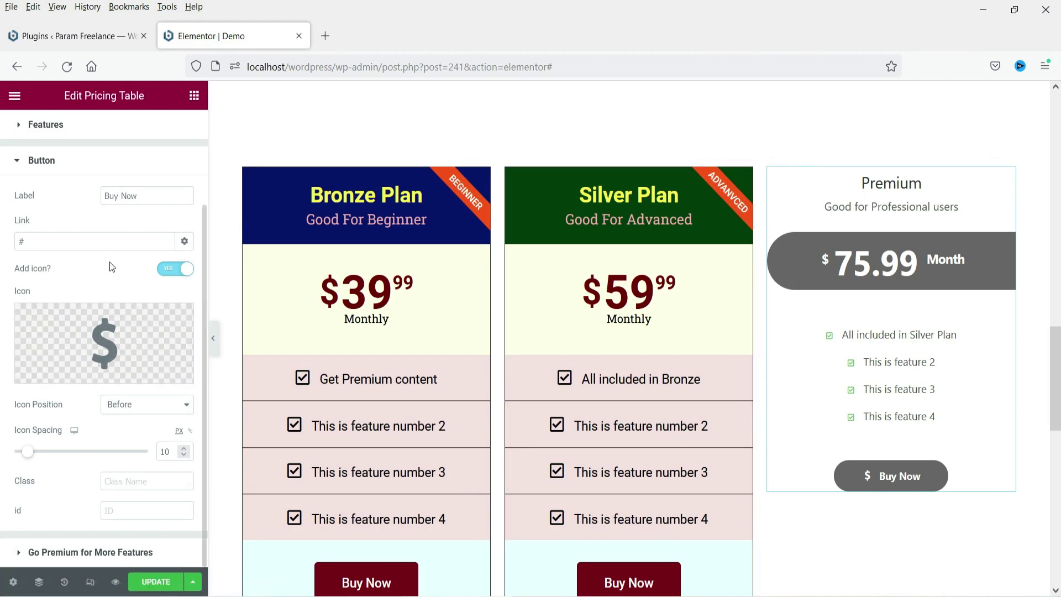
# - Set the Premium table's body background colour to #F8EDED
pyautogui.click(60, 551)
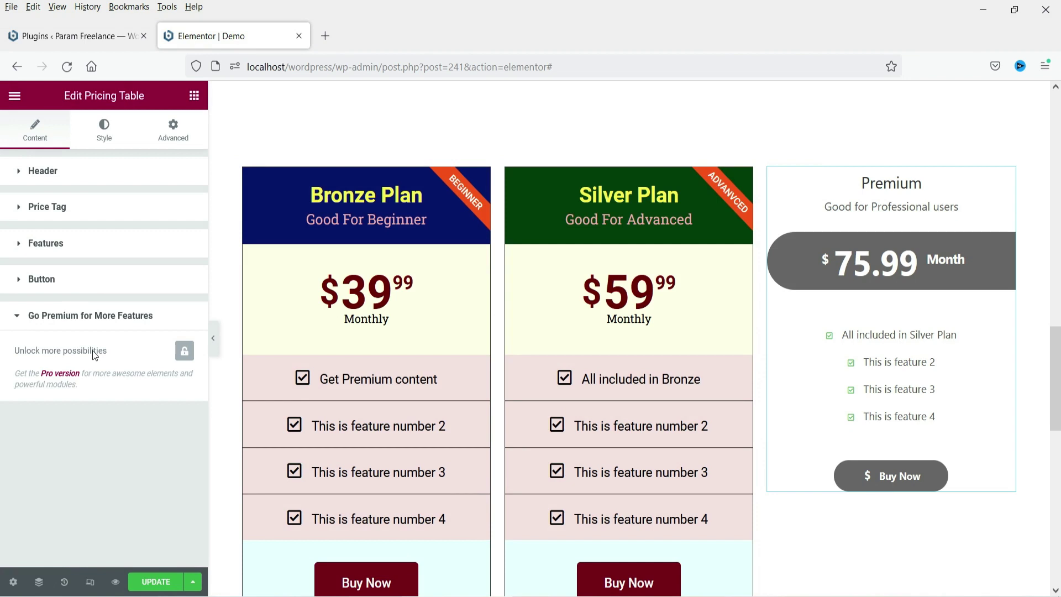
pyautogui.click(103, 128)
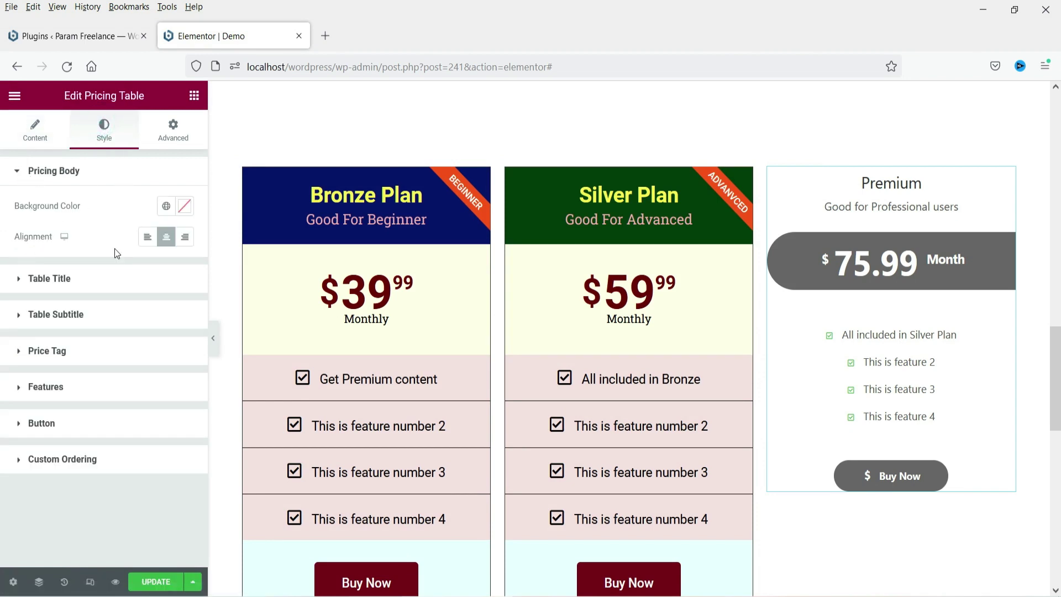
pyautogui.click(183, 216)
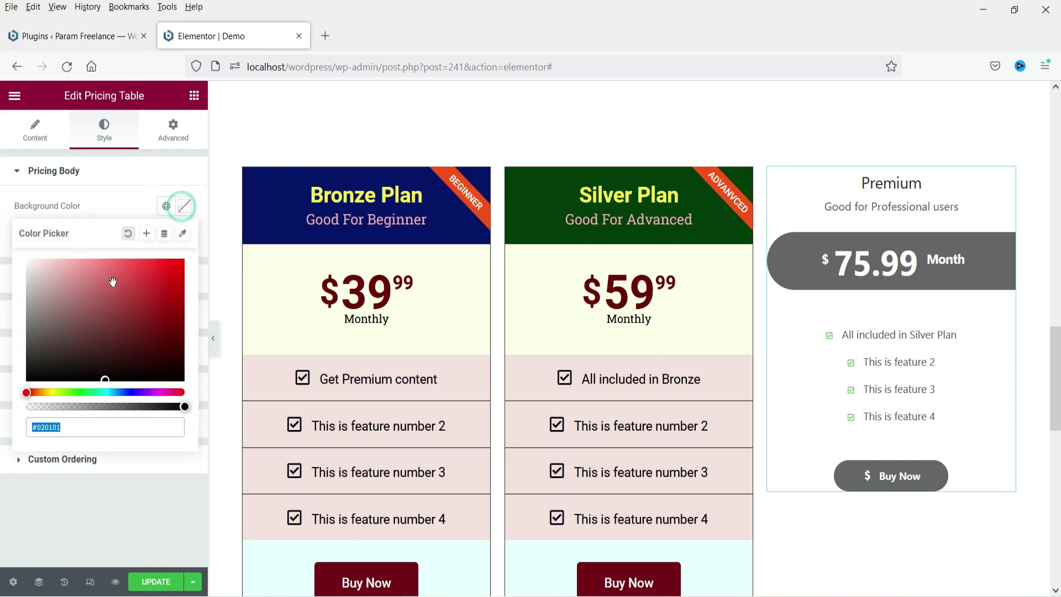
pyautogui.write('#F8EDED')
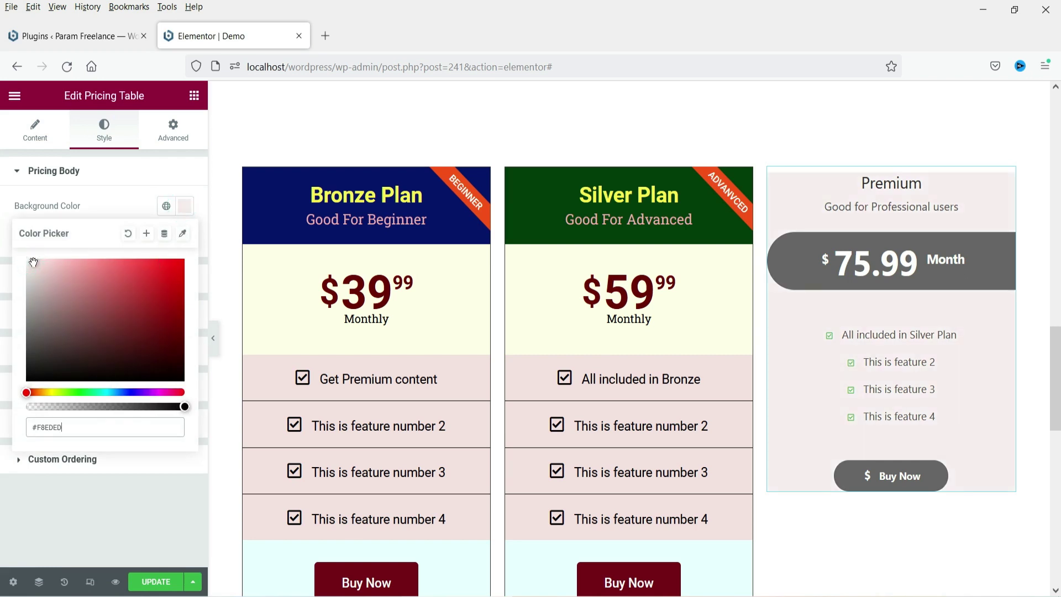
pyautogui.click(33, 261)
pyautogui.click(80, 207)
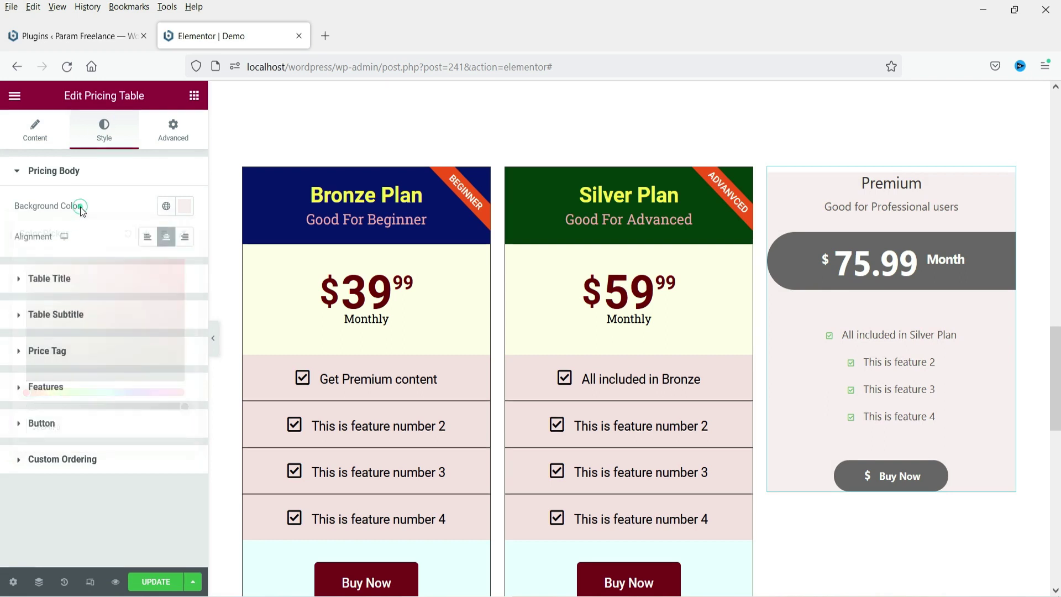
# - Try right and left alignment for the Premium table's body and return it to center
pyautogui.click(188, 244)
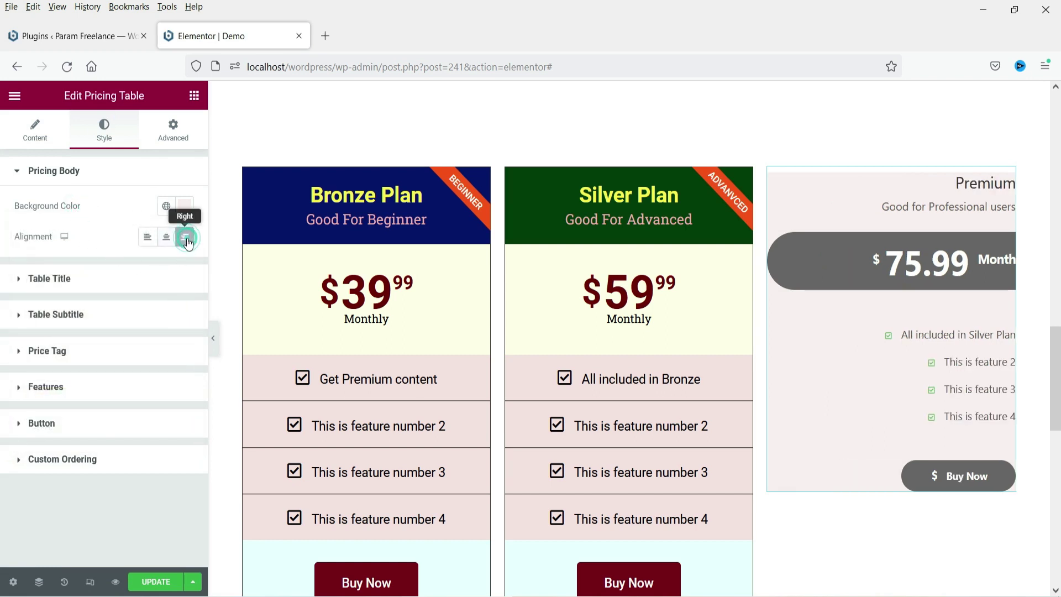
pyautogui.click(166, 238)
pyautogui.click(146, 242)
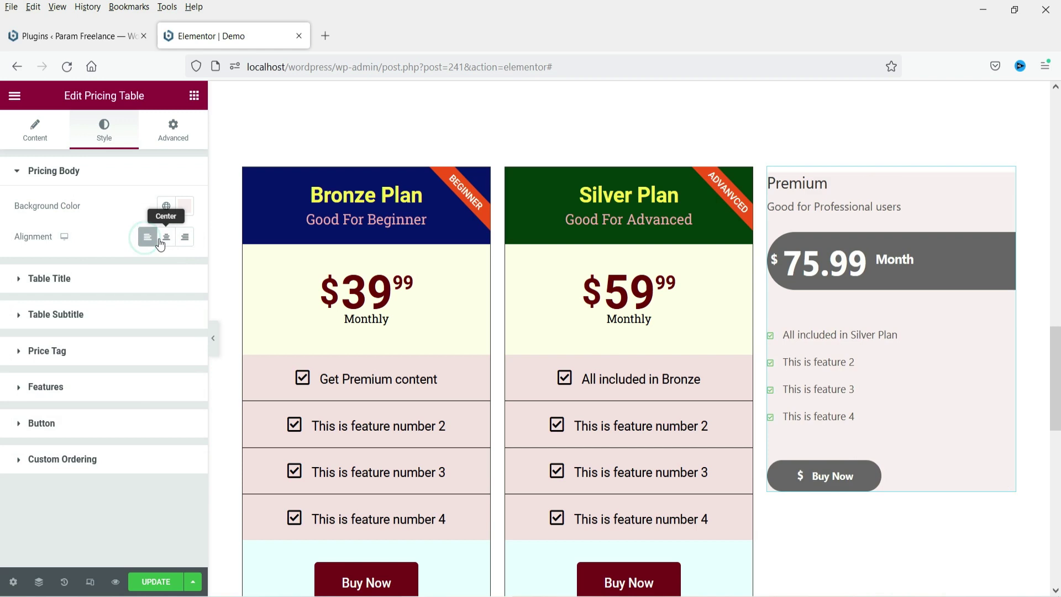
pyautogui.click(166, 239)
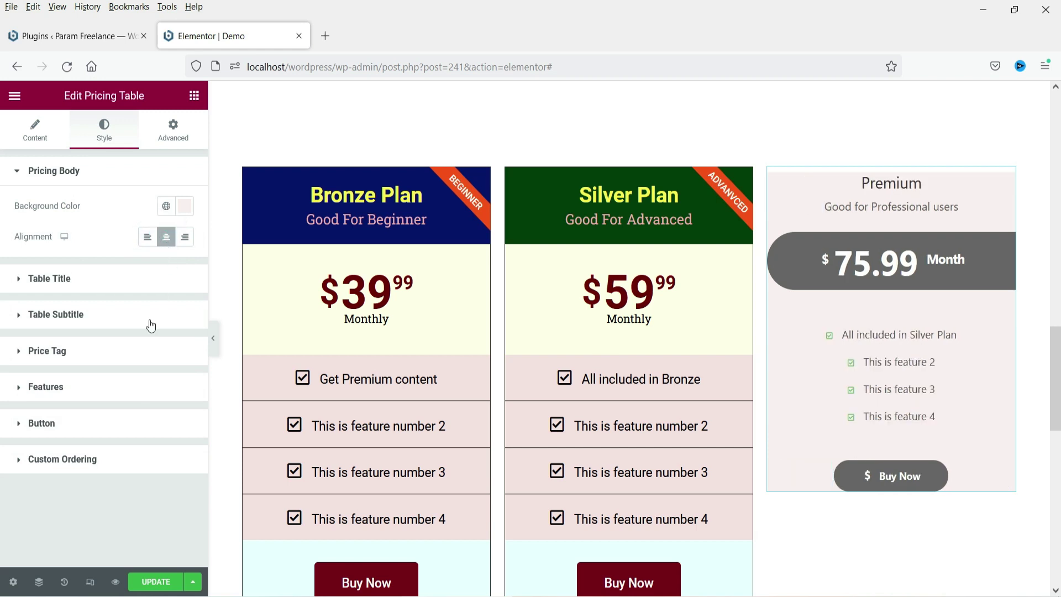
# - Give the Premium table title a top padding of 20 px, independent of the other sides, and the global dark blue colour
pyautogui.click(81, 283)
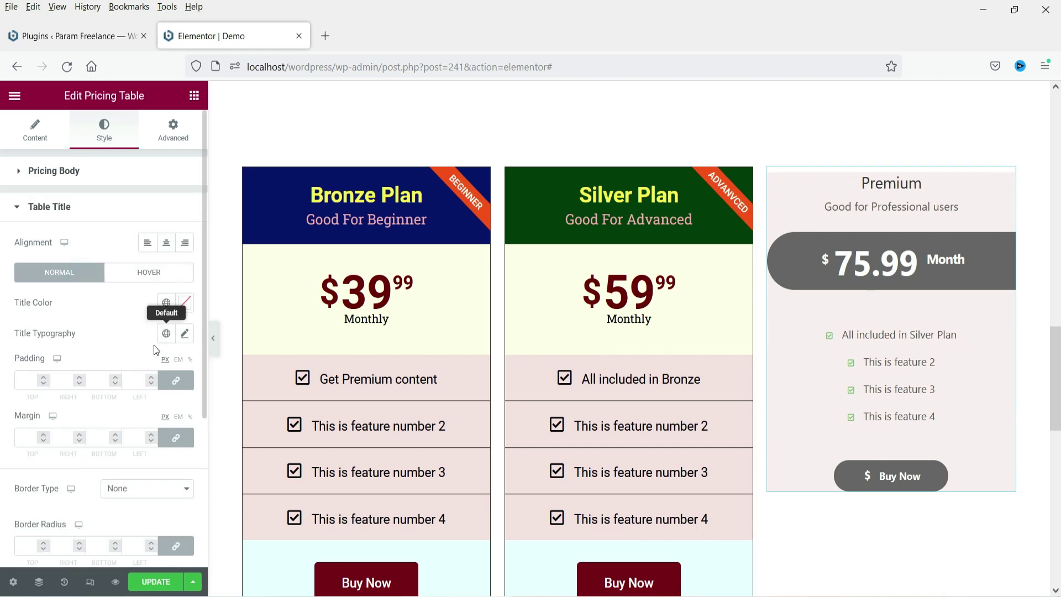
pyautogui.click(176, 381)
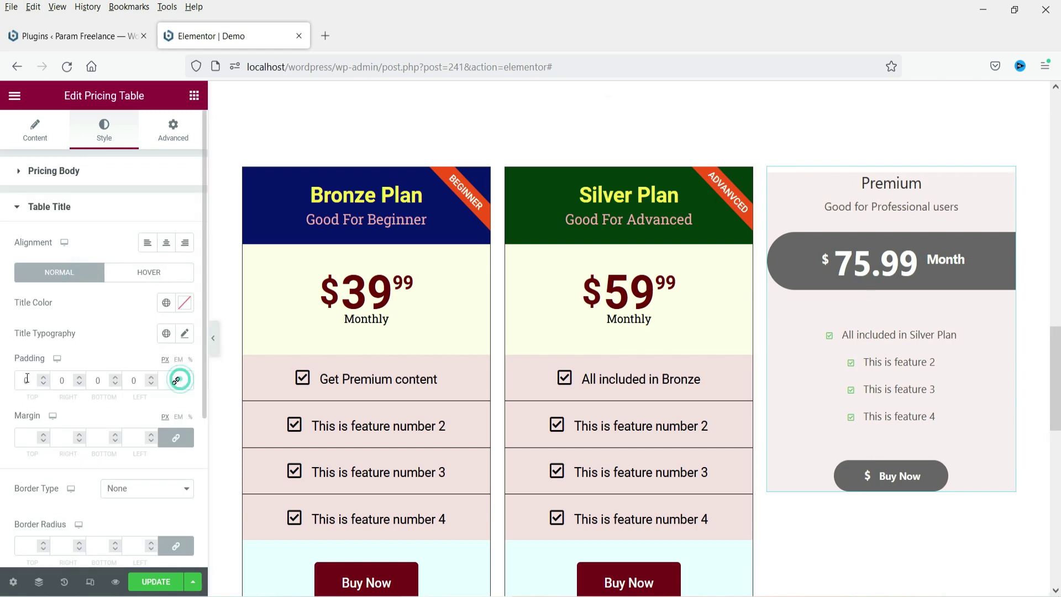
pyautogui.click(28, 380)
pyautogui.write('20')
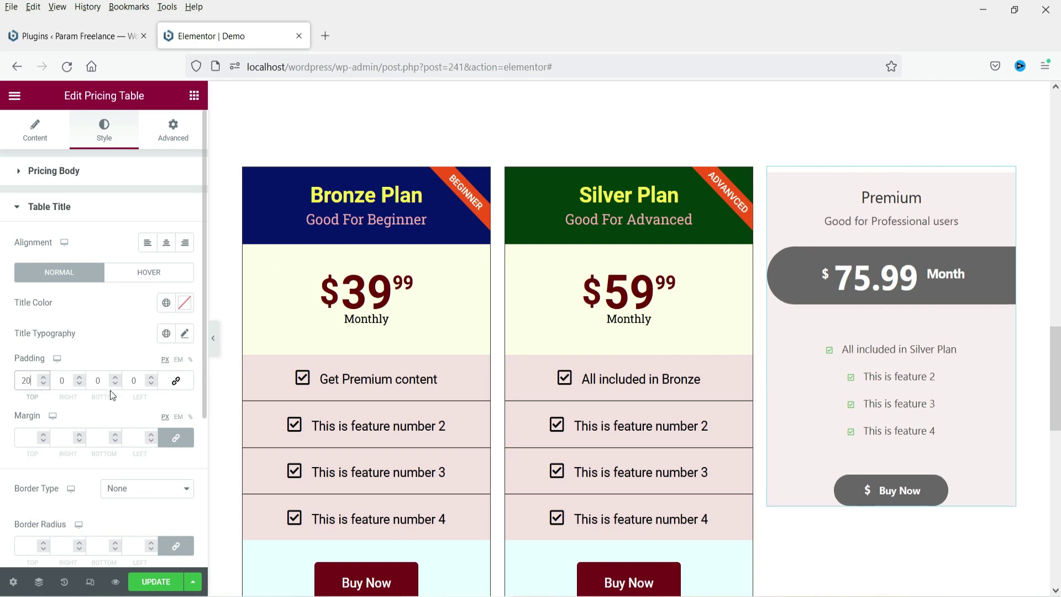
pyautogui.click(166, 308)
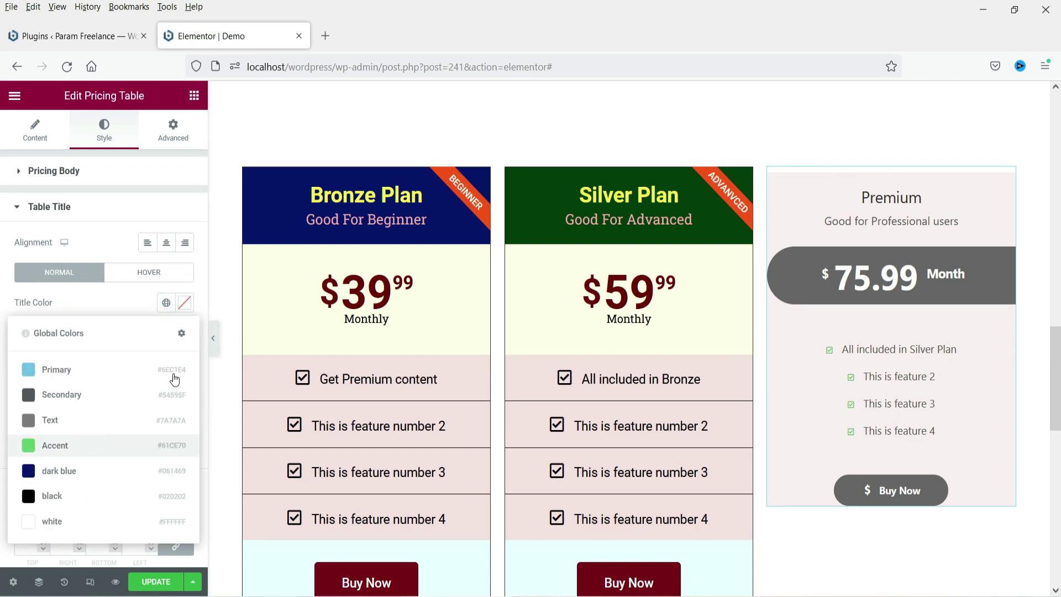
pyautogui.click(38, 471)
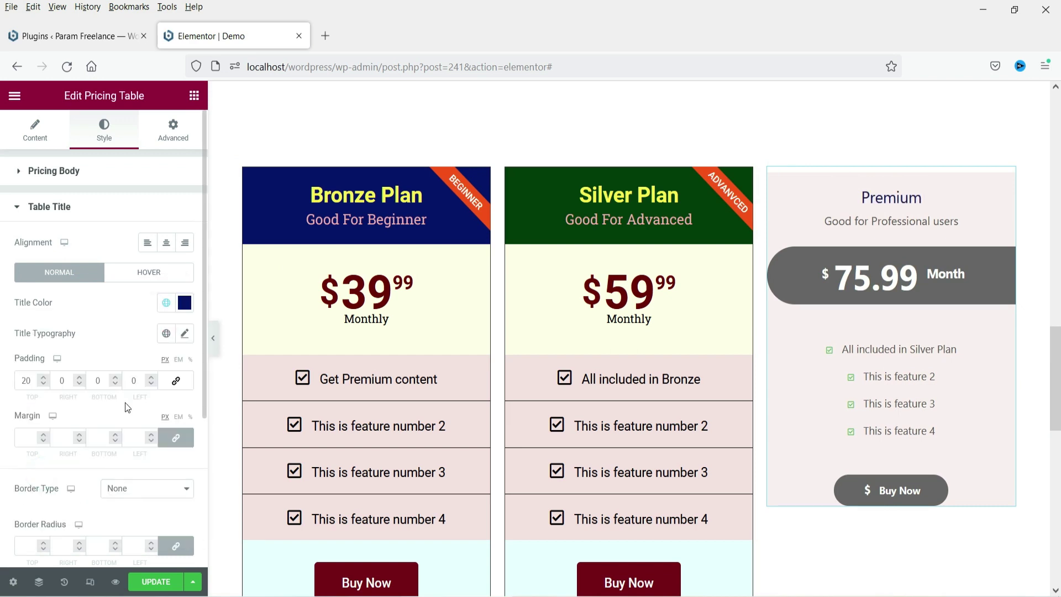
# - Set the Premium table title's font size to 45 px and its weight to 600
pyautogui.click(184, 335)
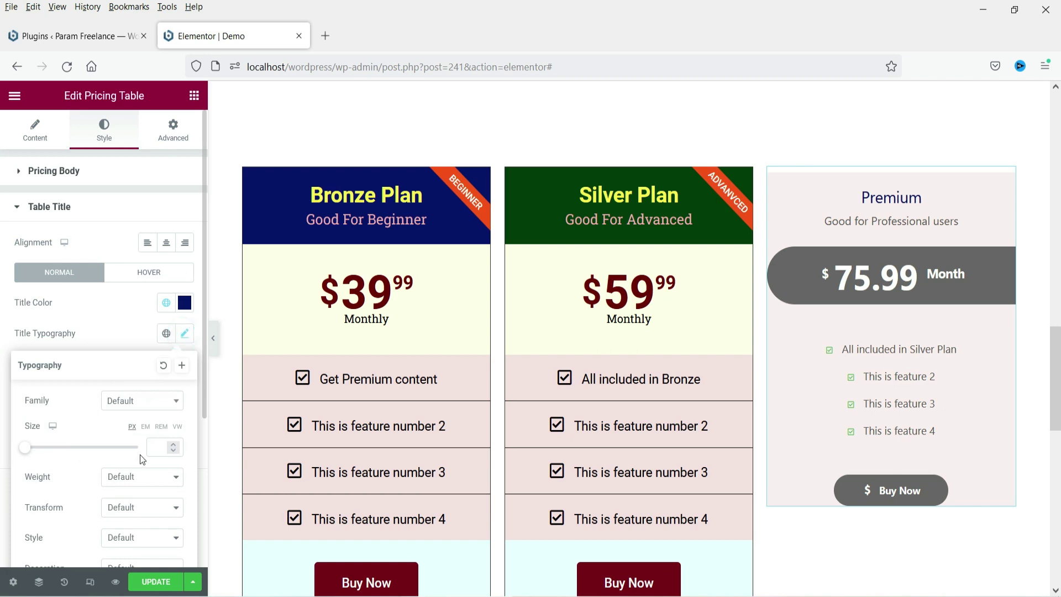
pyautogui.click(160, 447)
pyautogui.write('45')
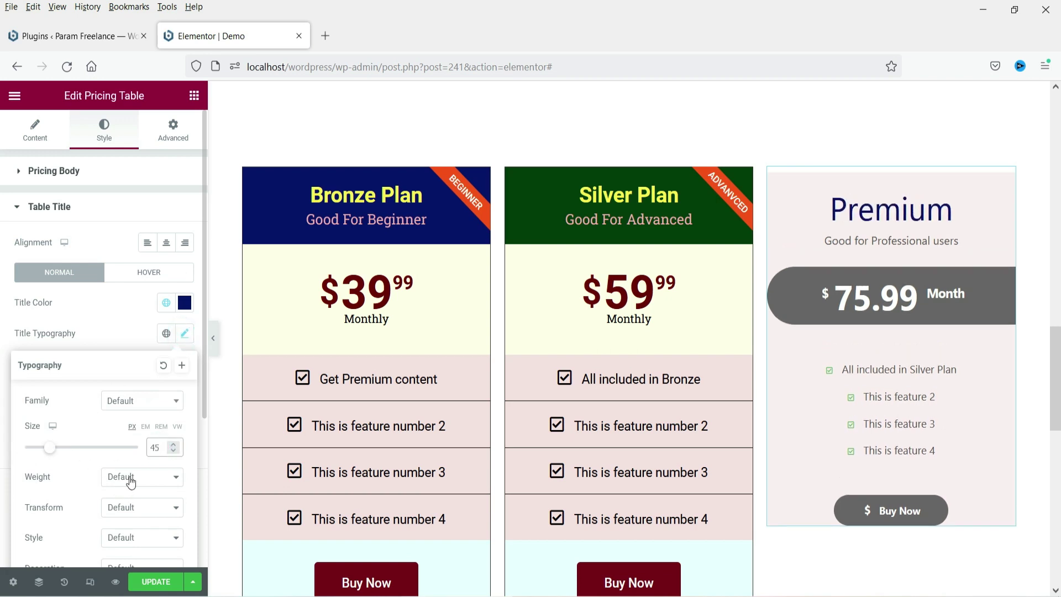
pyautogui.click(127, 479)
pyautogui.click(124, 362)
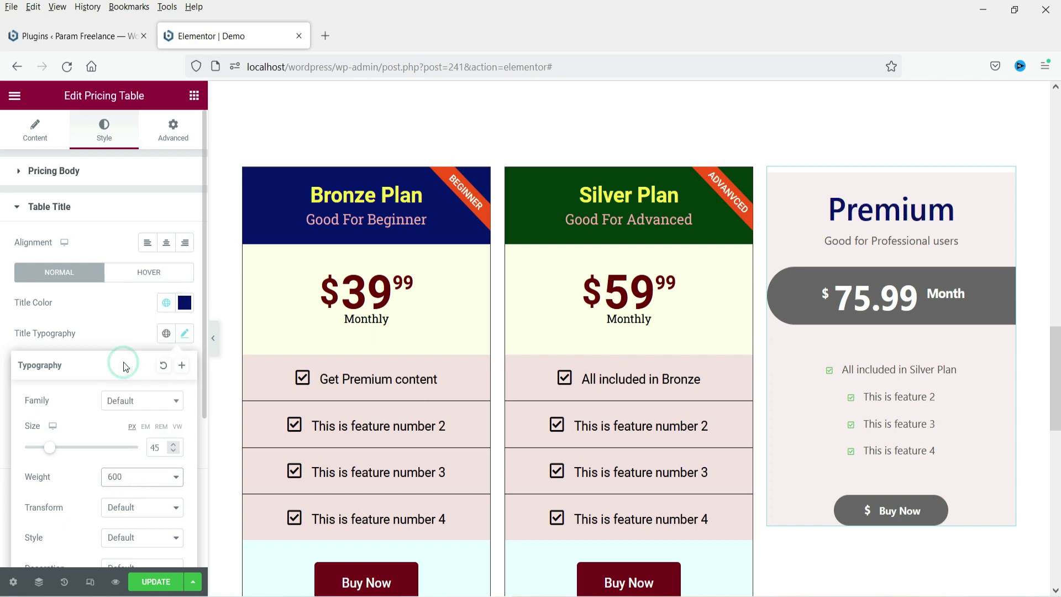
pyautogui.click(117, 317)
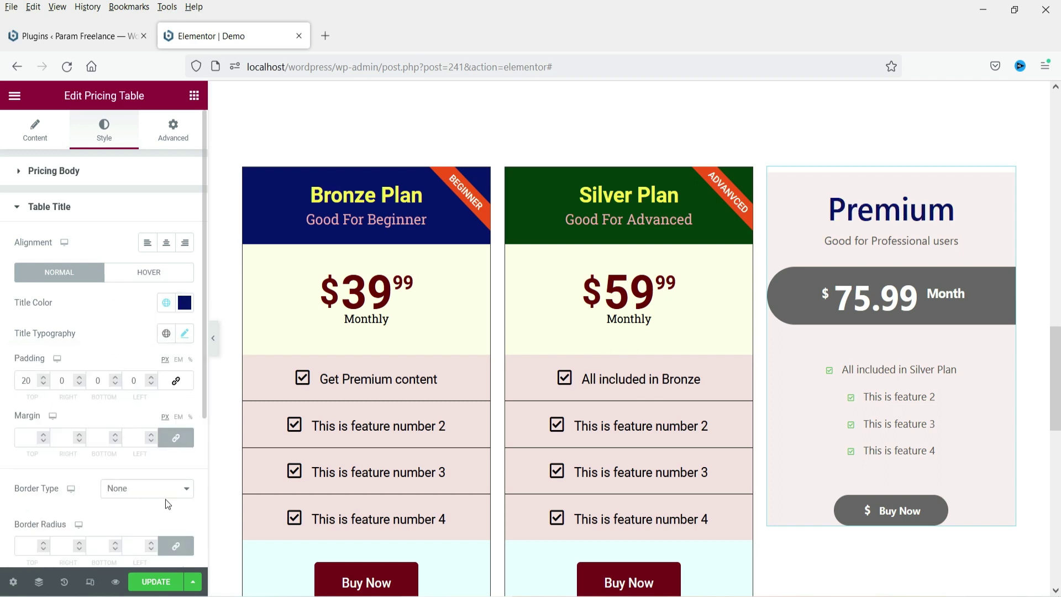
pyautogui.scroll(-2, 104, 316)
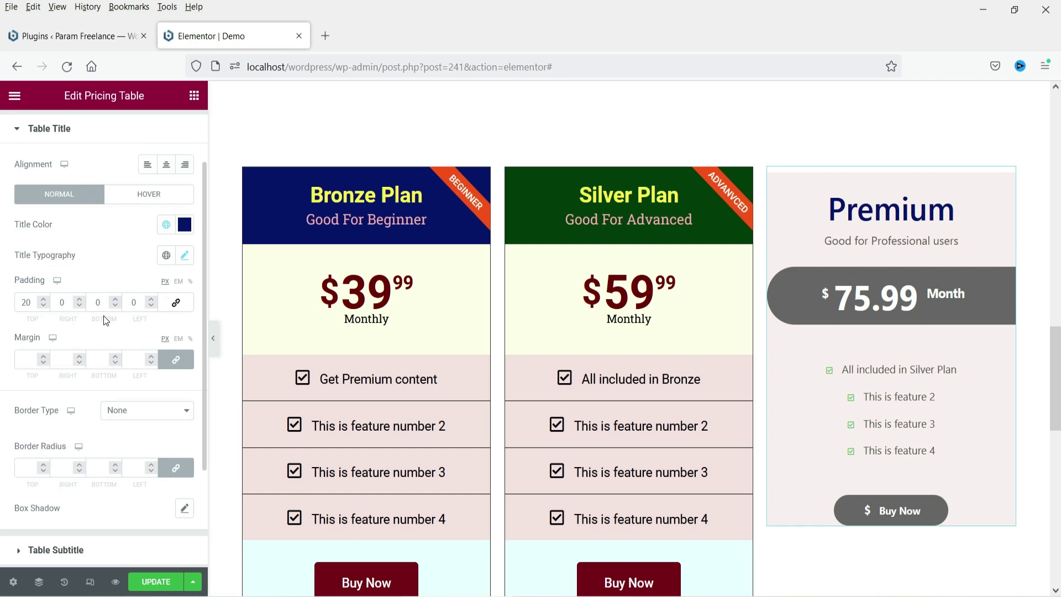
pyautogui.scroll(-2, 86, 459)
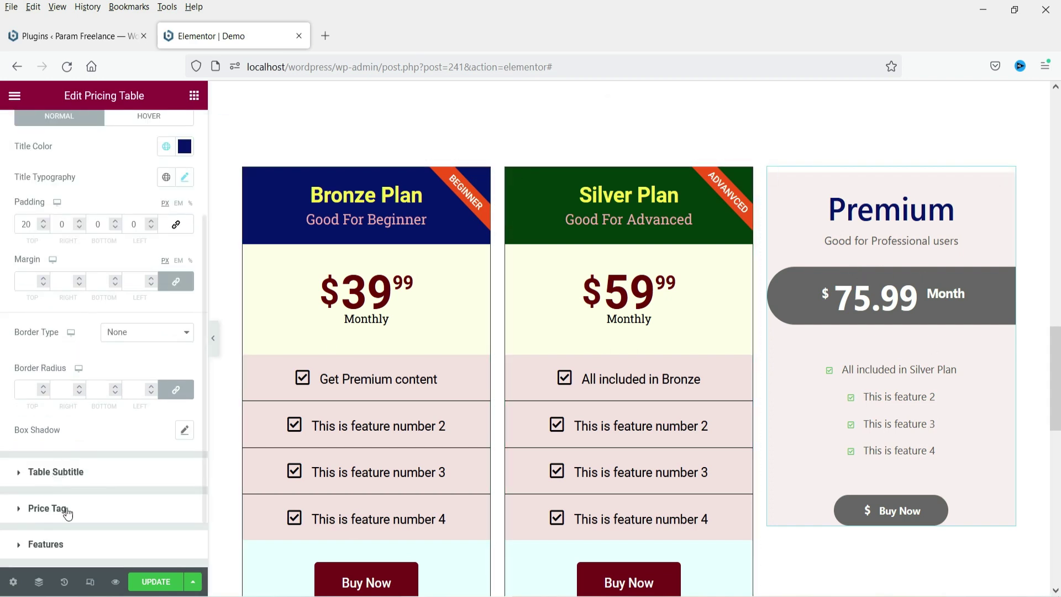
# - Give the Premium table's subtitle a dark red colour and a larger font size
pyautogui.click(99, 472)
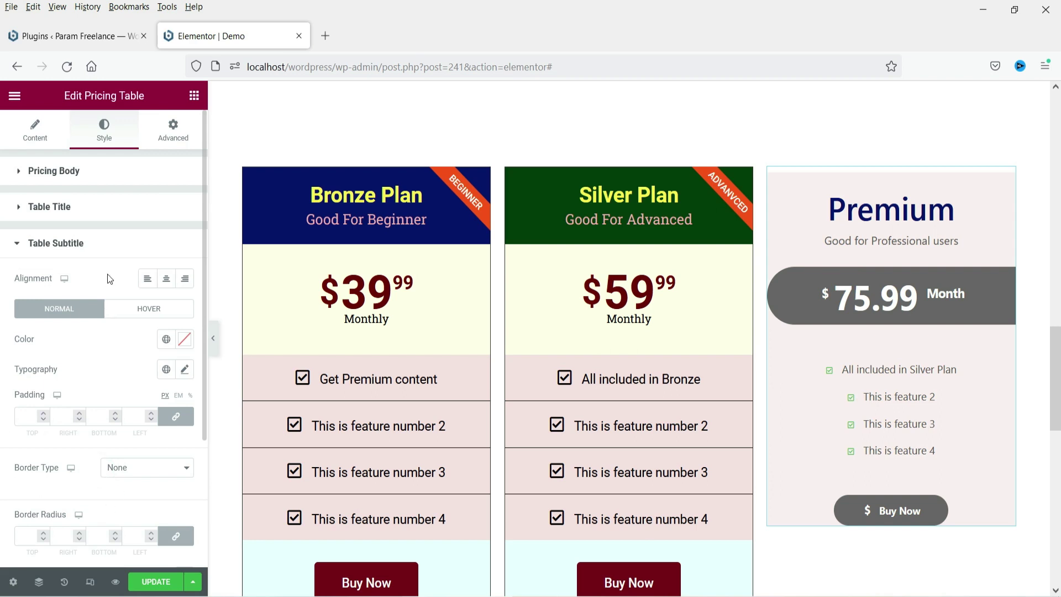
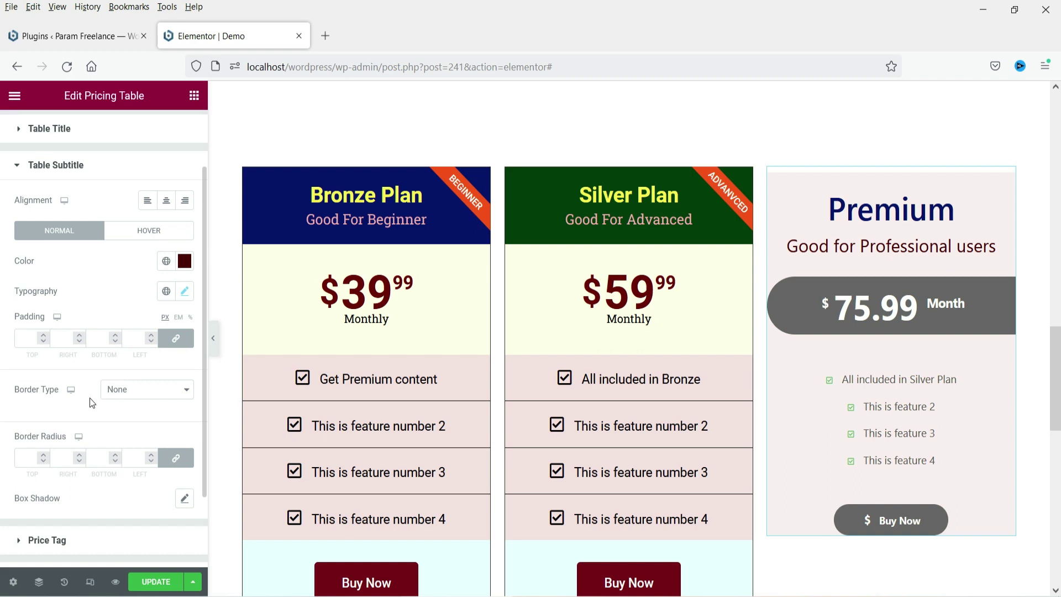
pyautogui.click(53, 542)
pyautogui.click(89, 169)
pyautogui.click(89, 169)
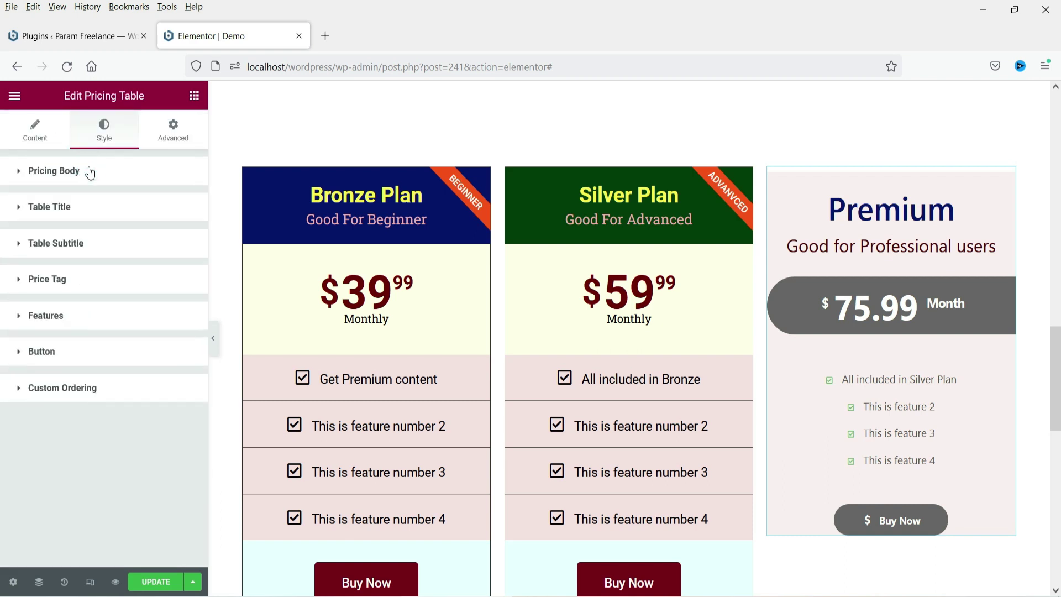
# - Set the Premium price tag's right offset to 0 px, and try a width of 0 px before clearing it
pyautogui.click(64, 276)
pyautogui.click(71, 278)
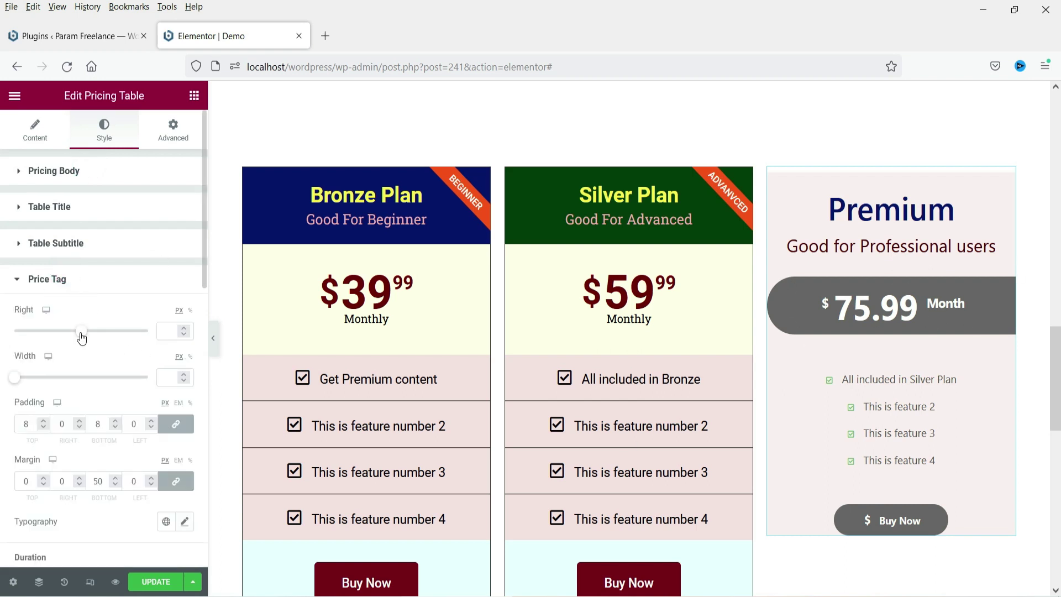
pyautogui.moveTo(79, 332)
pyautogui.mouseDown()
pyautogui.moveTo(66, 331)
pyautogui.moveTo(135, 337)
pyautogui.moveTo(50, 337)
pyautogui.moveTo(94, 339)
pyautogui.mouseUp()
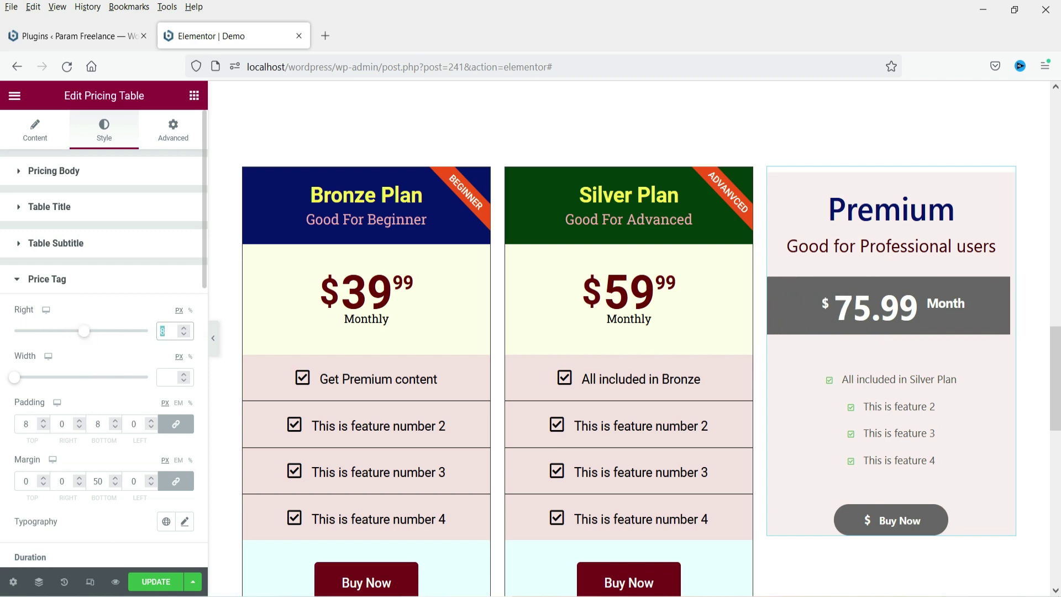
pyautogui.write('0')
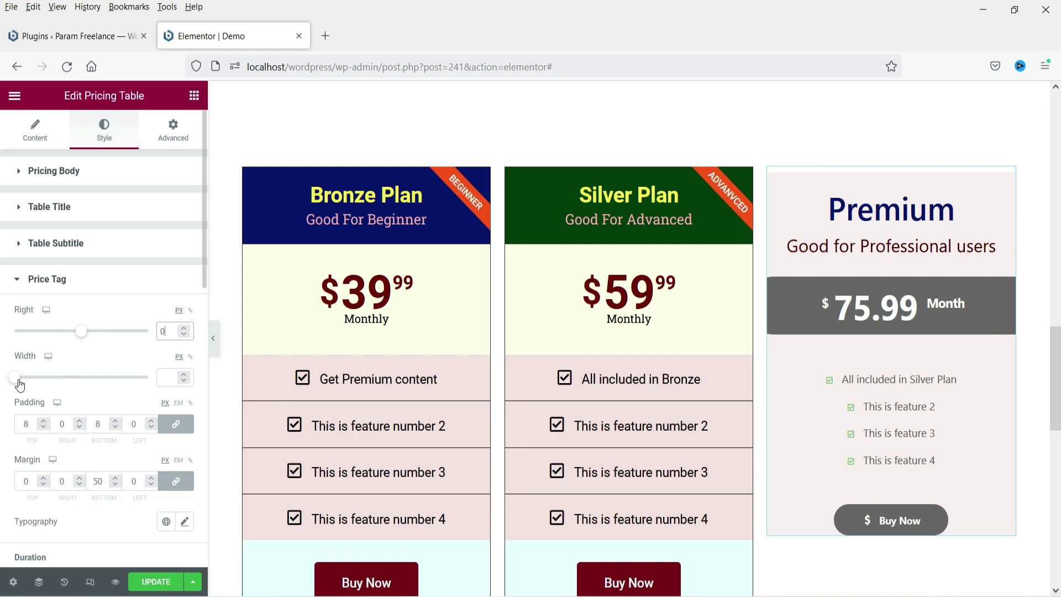
pyautogui.moveTo(19, 384)
pyautogui.mouseDown()
pyautogui.moveTo(69, 381)
pyautogui.moveTo(14, 380)
pyautogui.mouseUp()
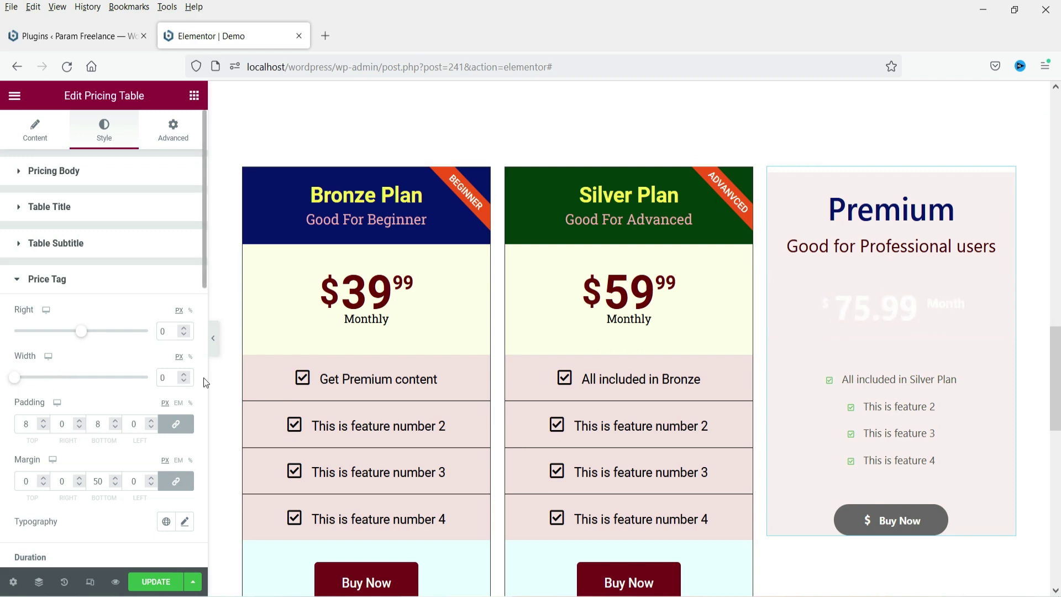
pyautogui.press('BackSpace')
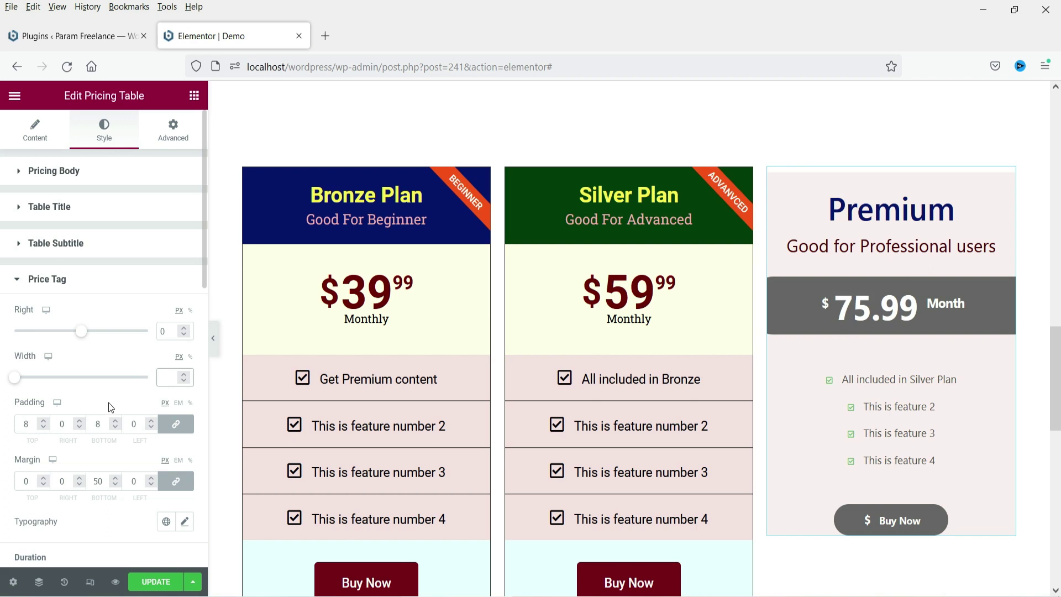
# - Give the Premium price tag a classic background in dark purple
pyautogui.scroll(-9, 107, 406)
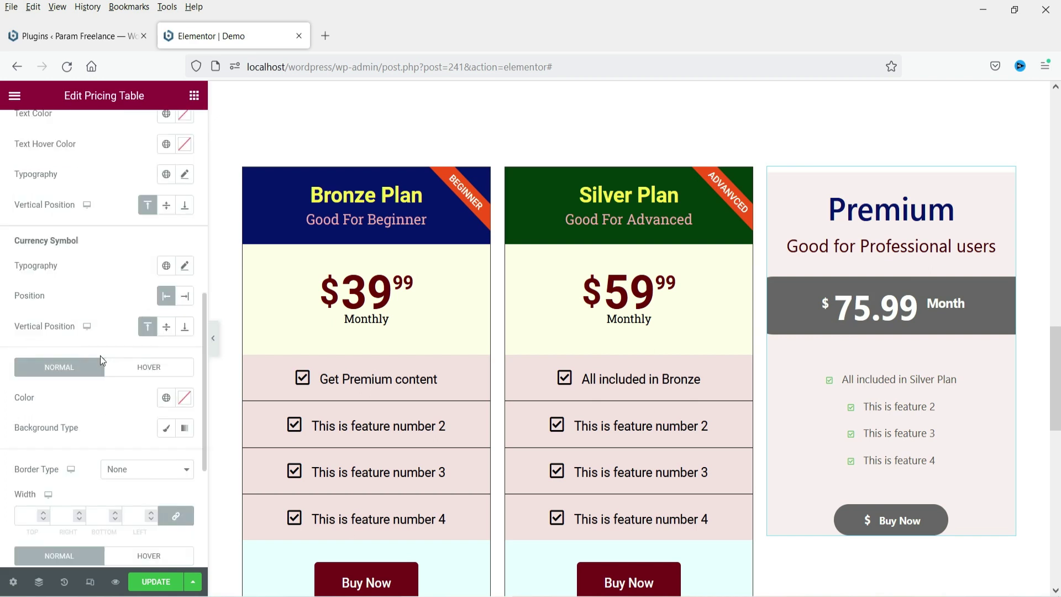
pyautogui.click(166, 427)
pyautogui.click(185, 459)
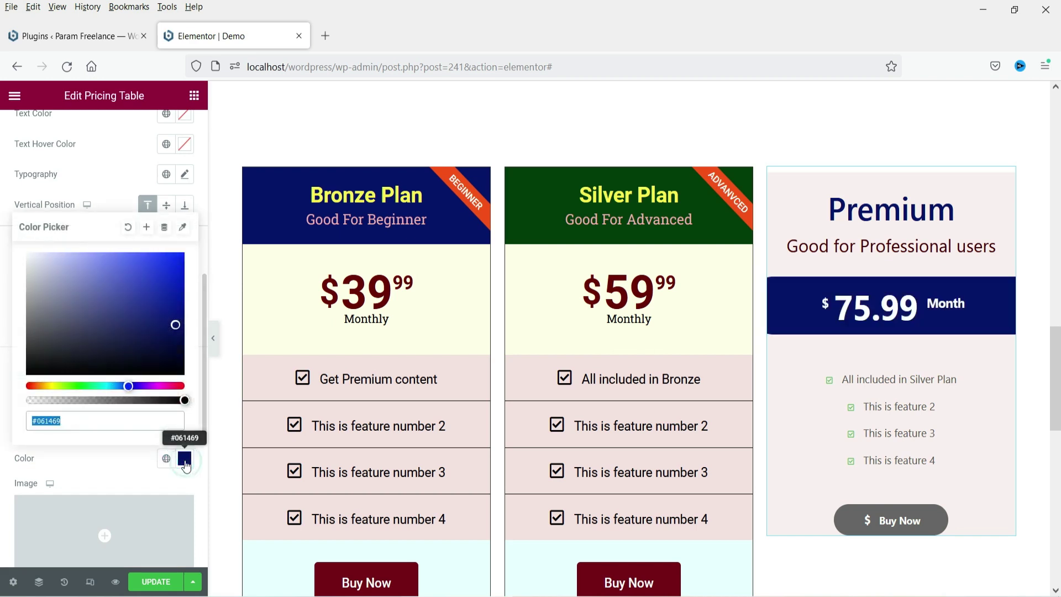
pyautogui.click(156, 385)
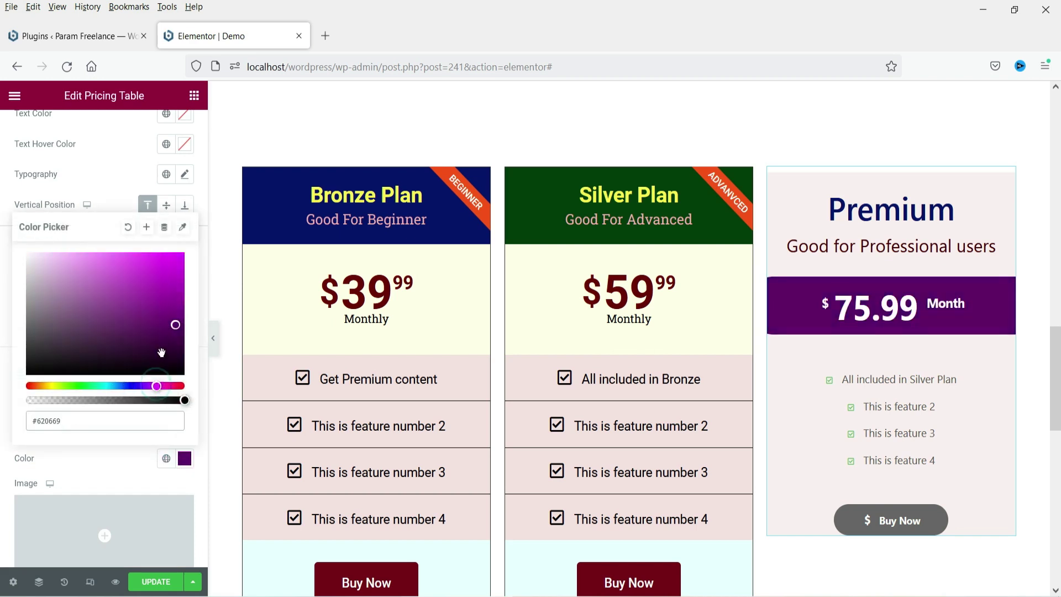
pyautogui.click(97, 188)
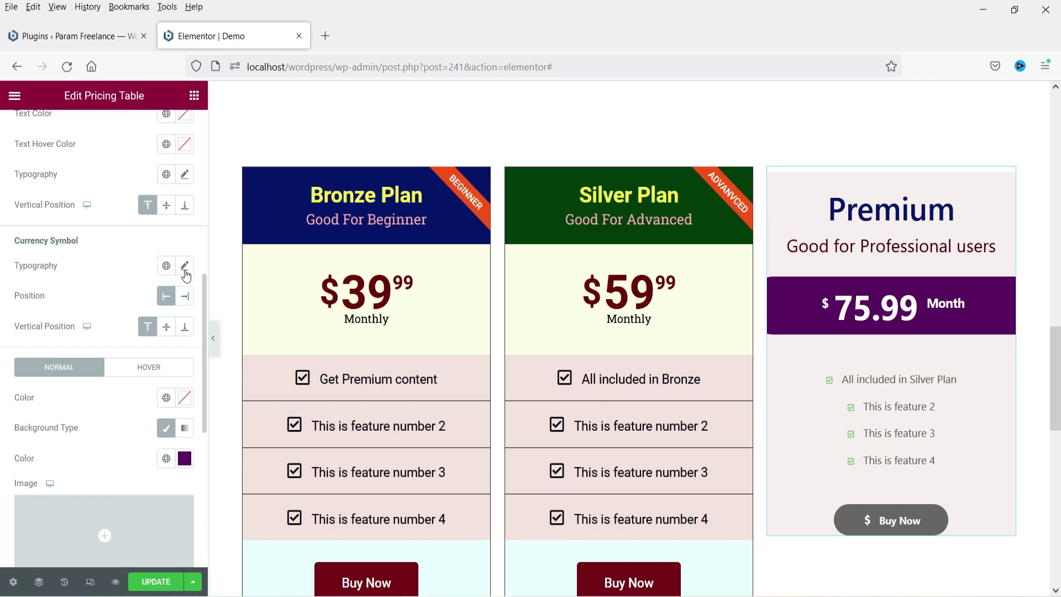
# - Try the After position and Middle vertical position for the Premium price's currency symbol, returning to Before and Top
pyautogui.click(184, 298)
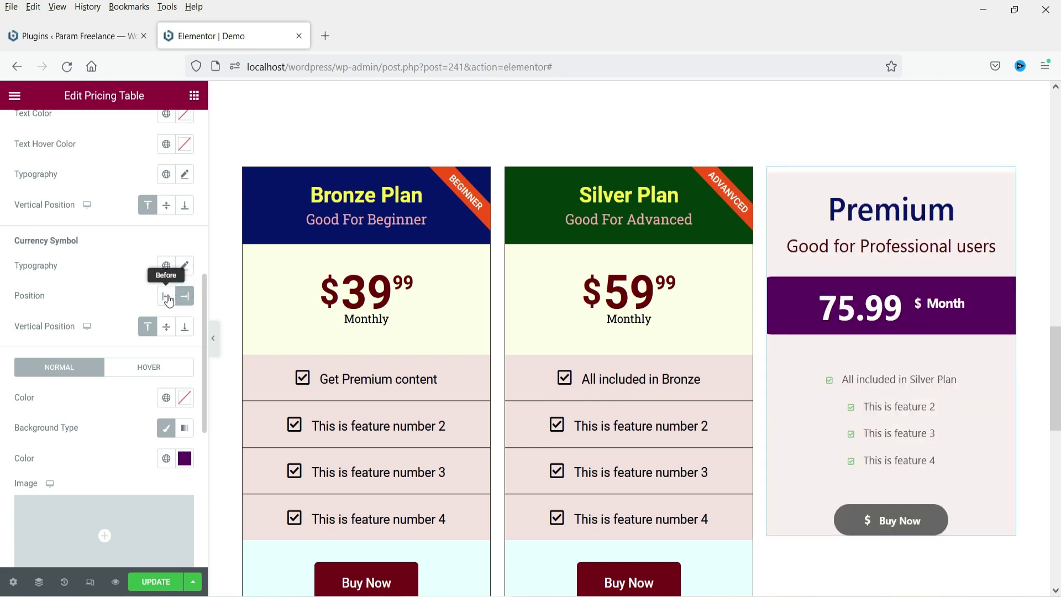
pyautogui.click(167, 296)
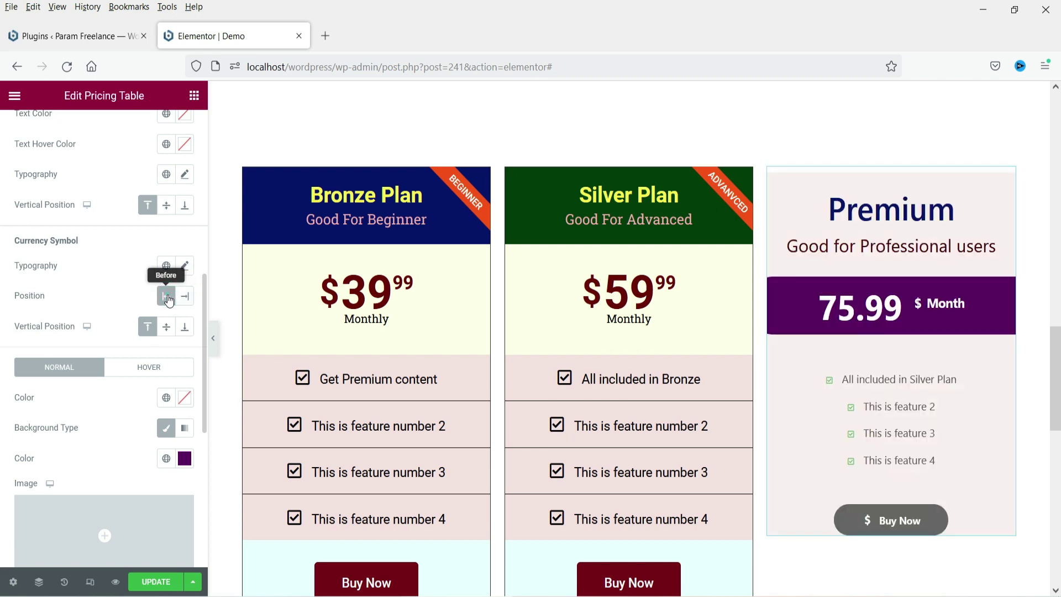
pyautogui.click(167, 329)
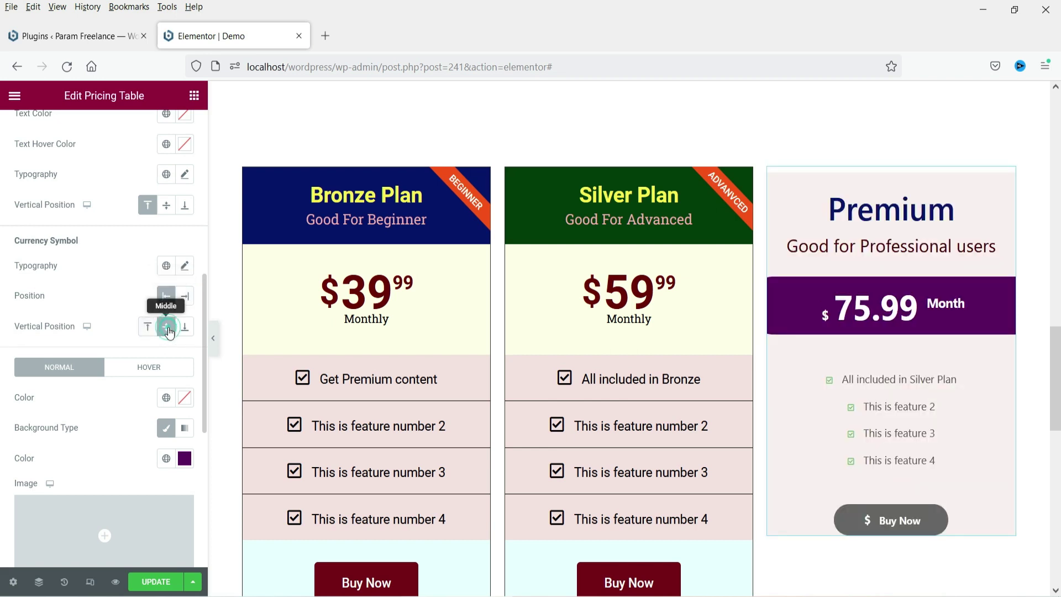
pyautogui.click(152, 329)
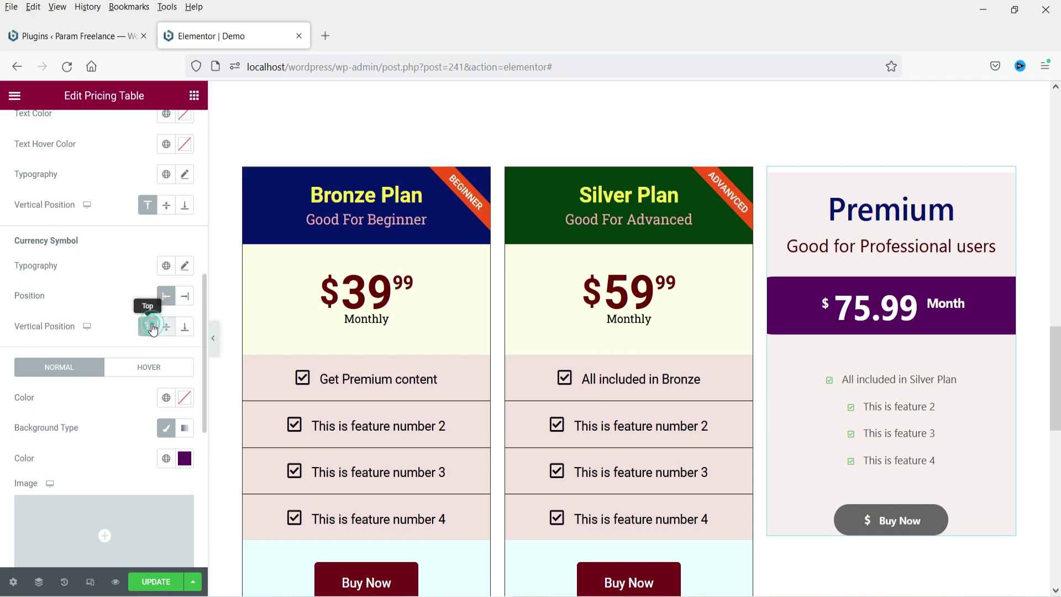
# - Enlarge the Premium price's currency symbol to about 58 px and set its vertical position to Middle
pyautogui.click(185, 267)
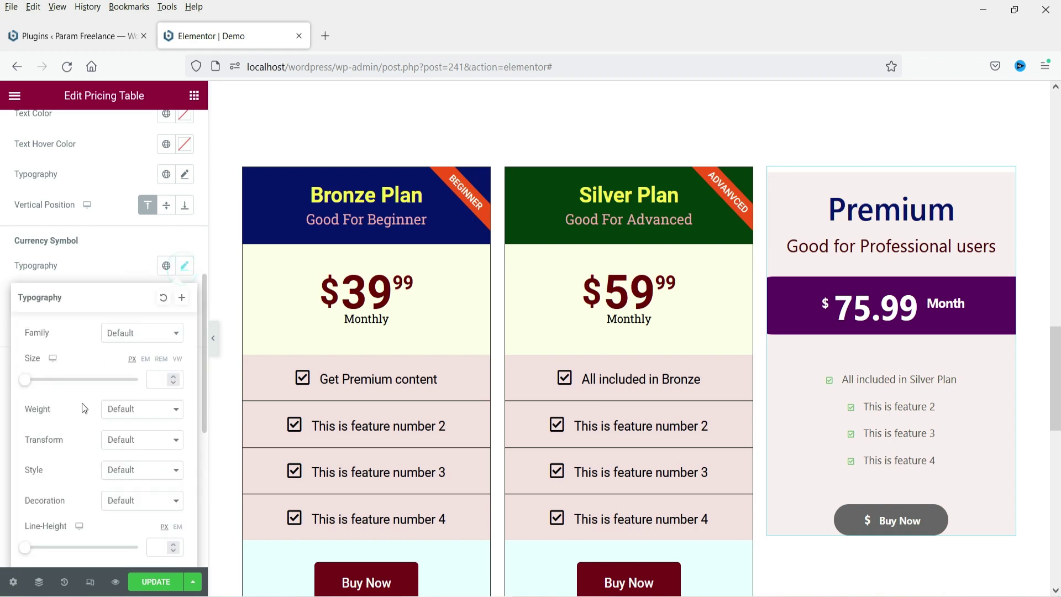
pyautogui.moveTo(27, 380); pyautogui.dragTo(61, 380)
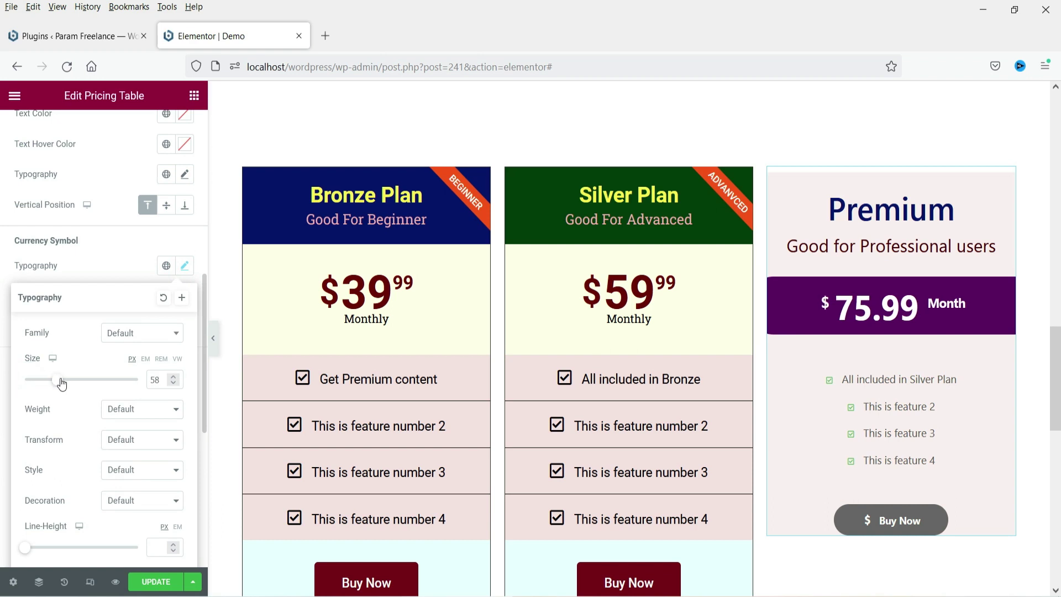
pyautogui.click(100, 273)
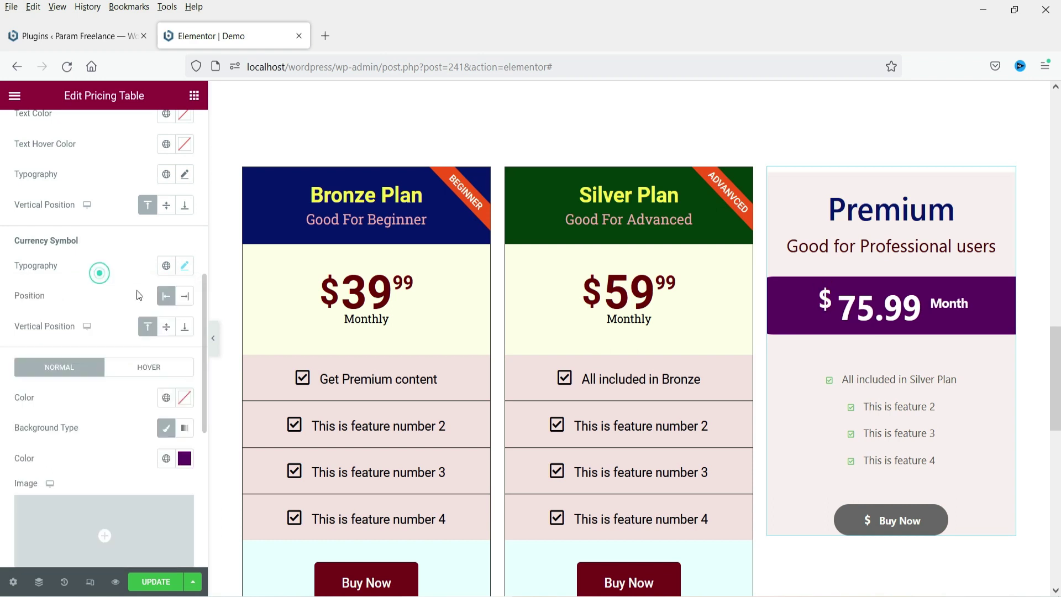
pyautogui.click(166, 331)
pyautogui.scroll(2, 165, 334)
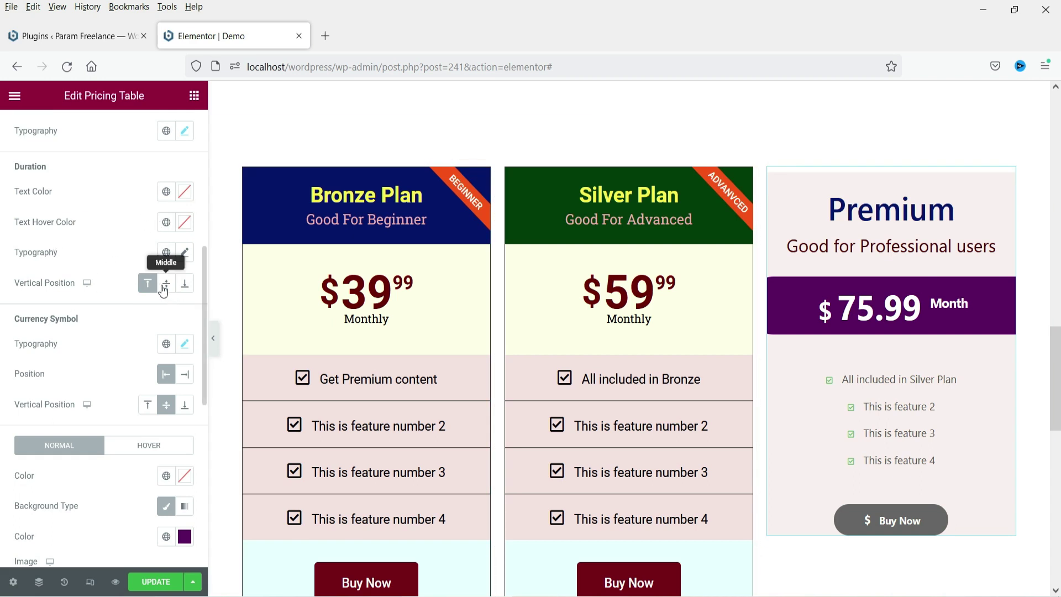
# - Try left alignment for the Premium table's feature list and set its content alignment to center
pyautogui.scroll(-3, 44, 328)
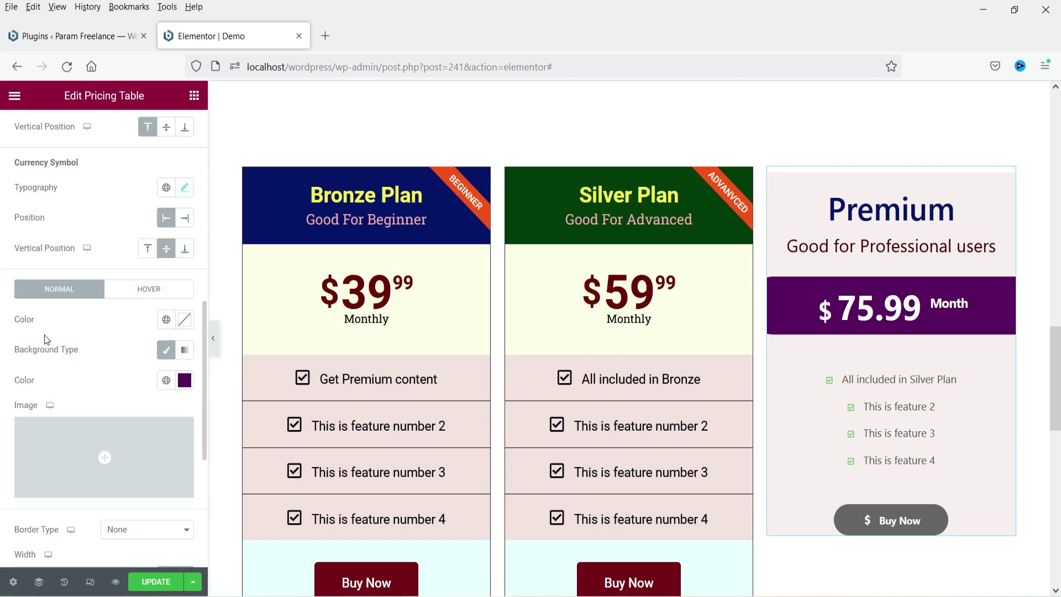
pyautogui.scroll(-3, 85, 346)
pyautogui.scroll(-3, 53, 341)
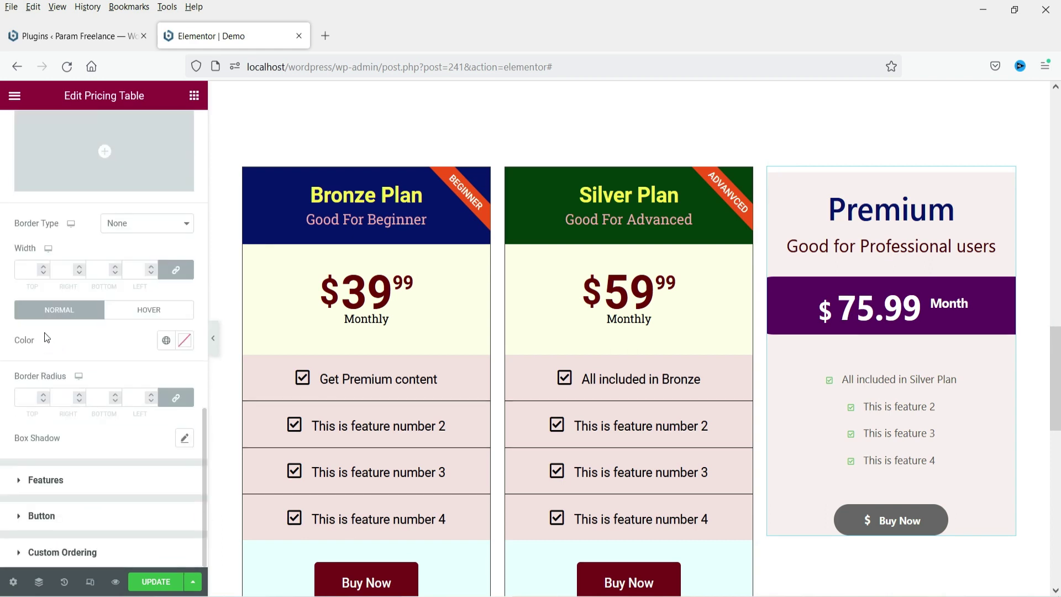
pyautogui.click(78, 486)
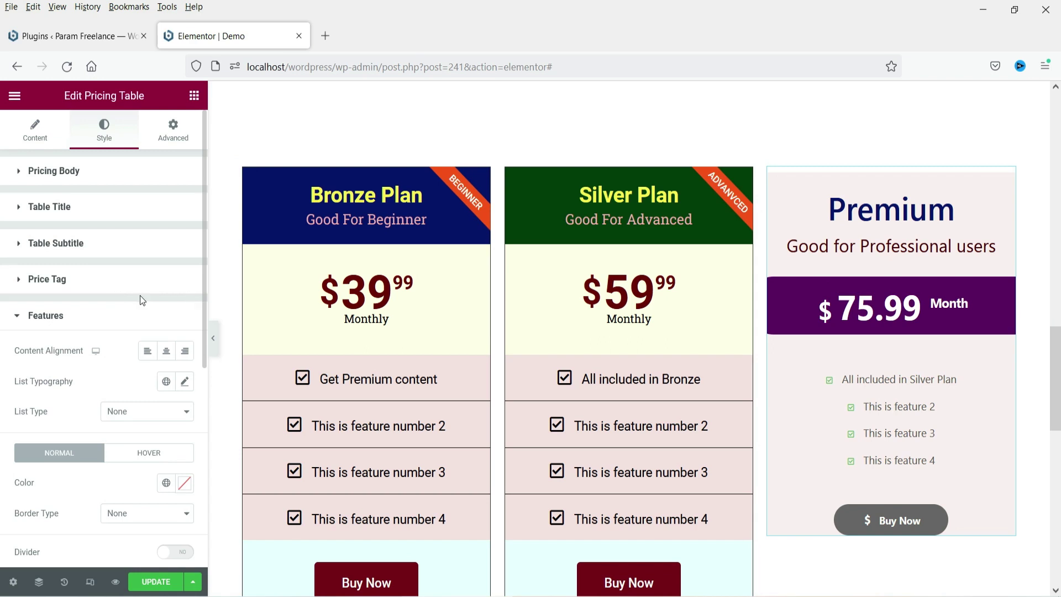
pyautogui.click(147, 353)
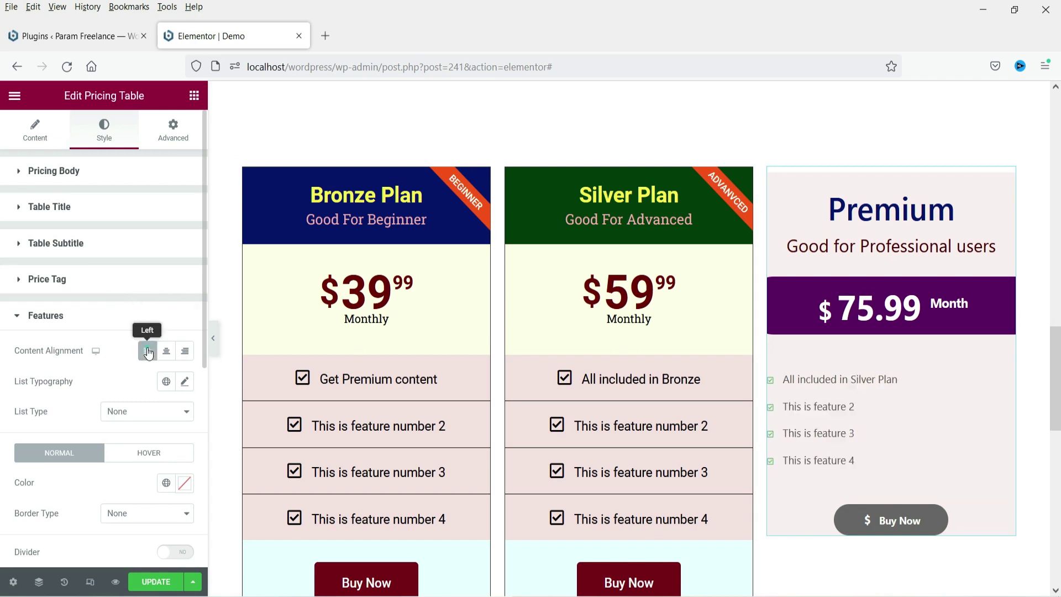
pyautogui.click(166, 353)
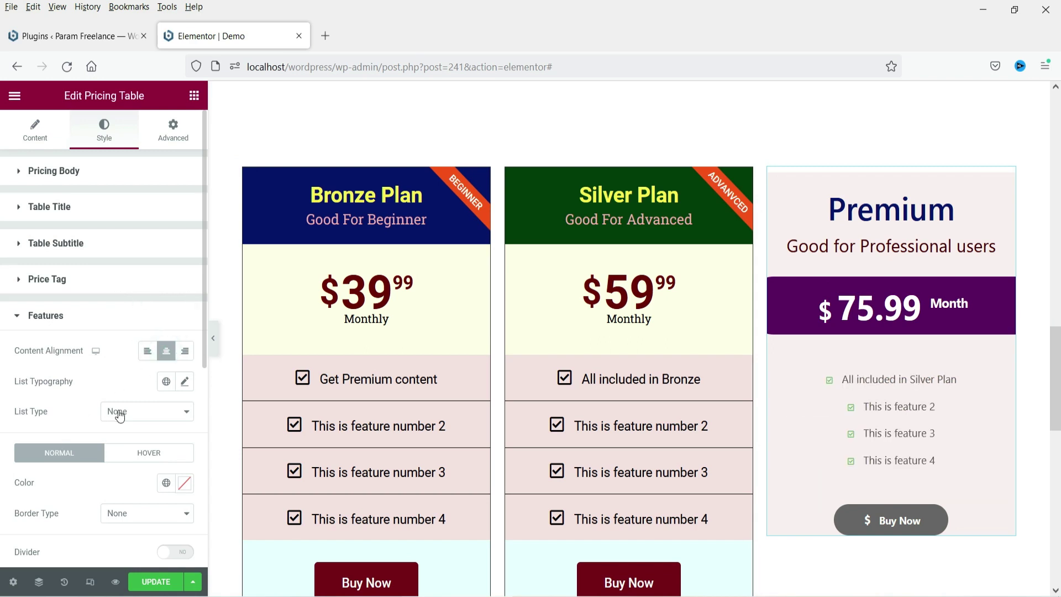
# - Set the Premium feature list's font size to 18 px and its text to the global dark blue colour
pyautogui.click(187, 383)
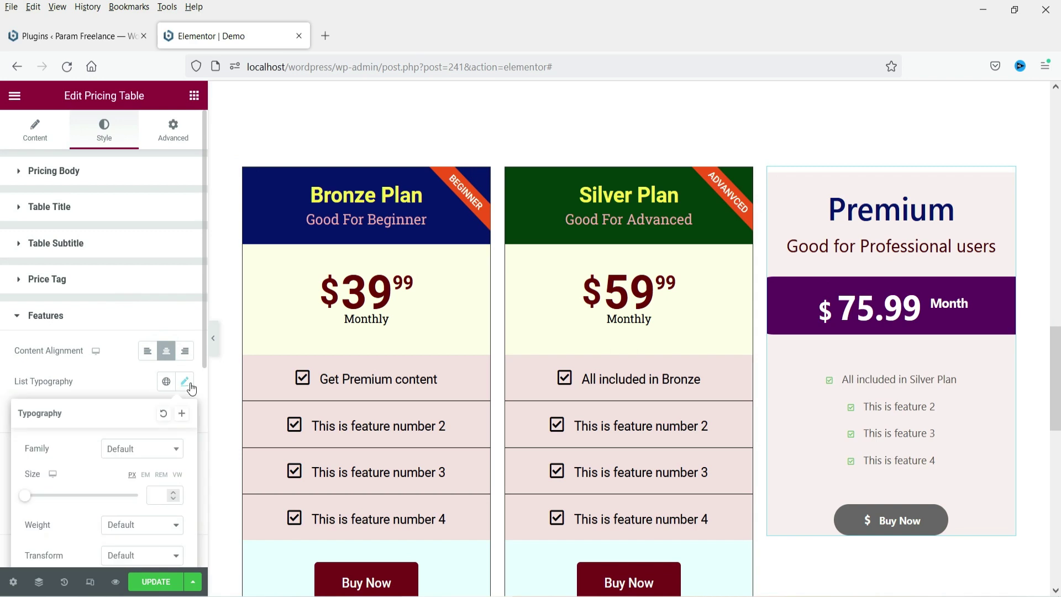
pyautogui.click(155, 495)
pyautogui.write('18')
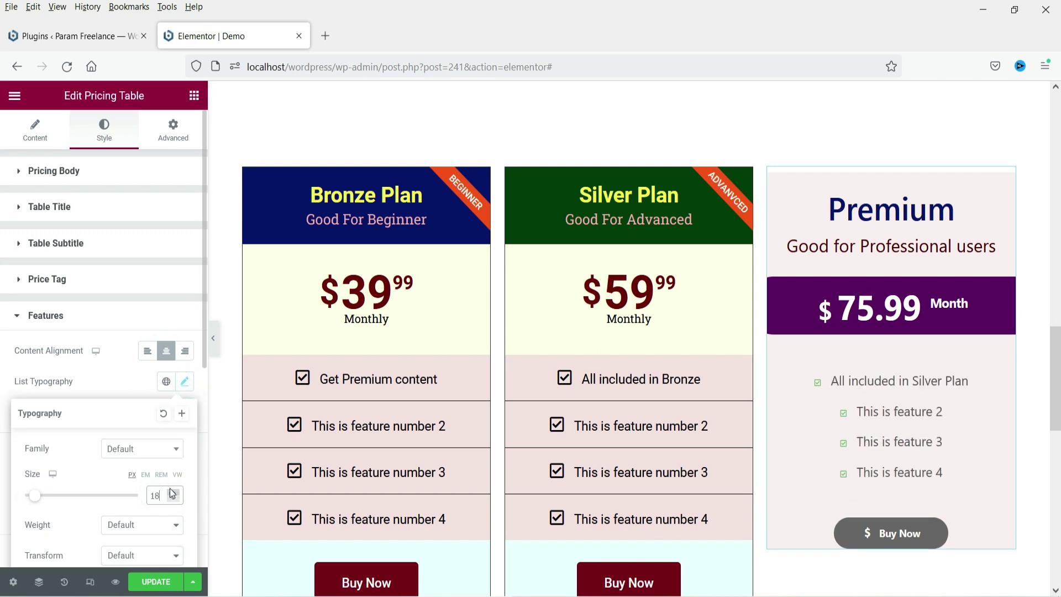
pyautogui.click(79, 371)
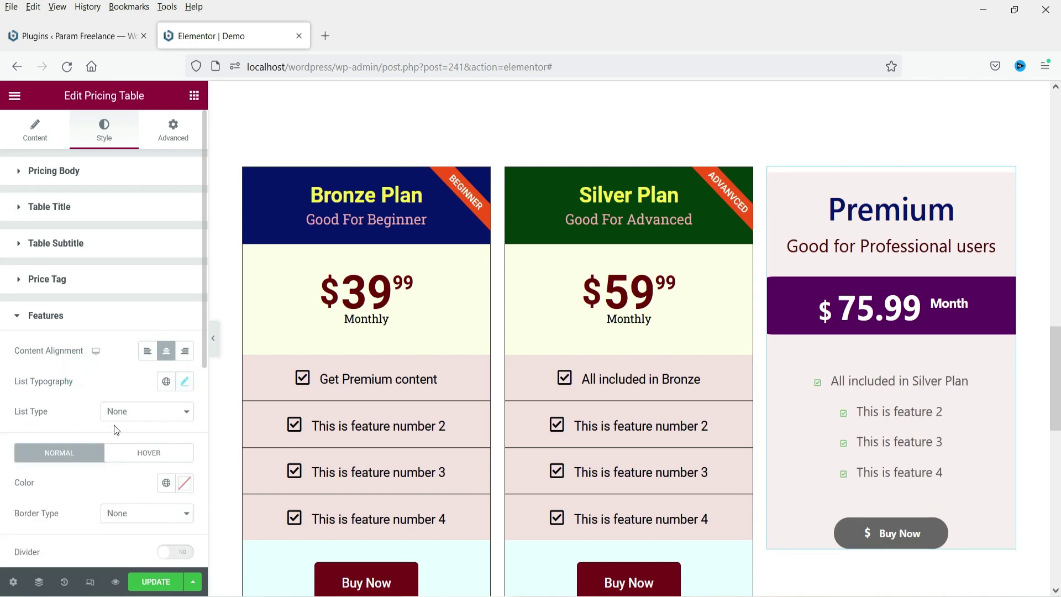
pyautogui.click(166, 482)
pyautogui.click(59, 405)
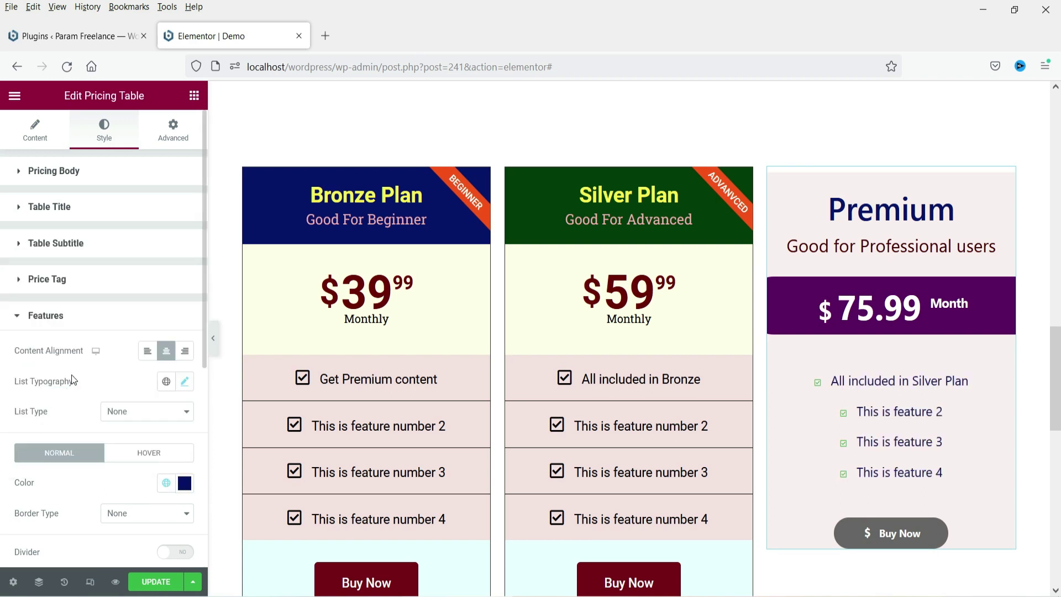
# - Set the spacing of the Premium feature list's icons to 10
pyautogui.scroll(-3, 81, 414)
pyautogui.scroll(-3, 115, 363)
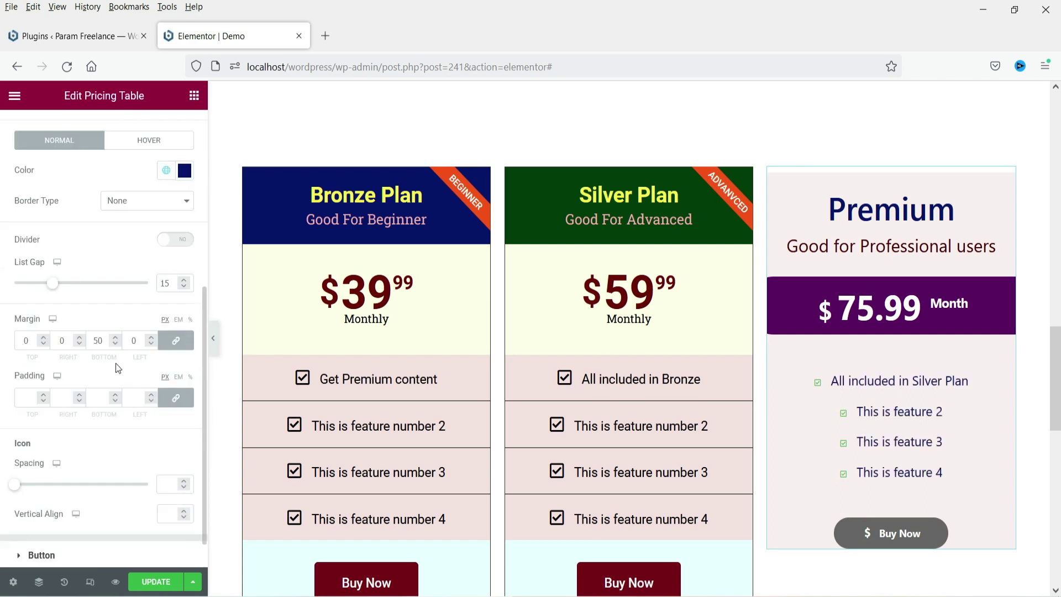
pyautogui.scroll(-1, 115, 363)
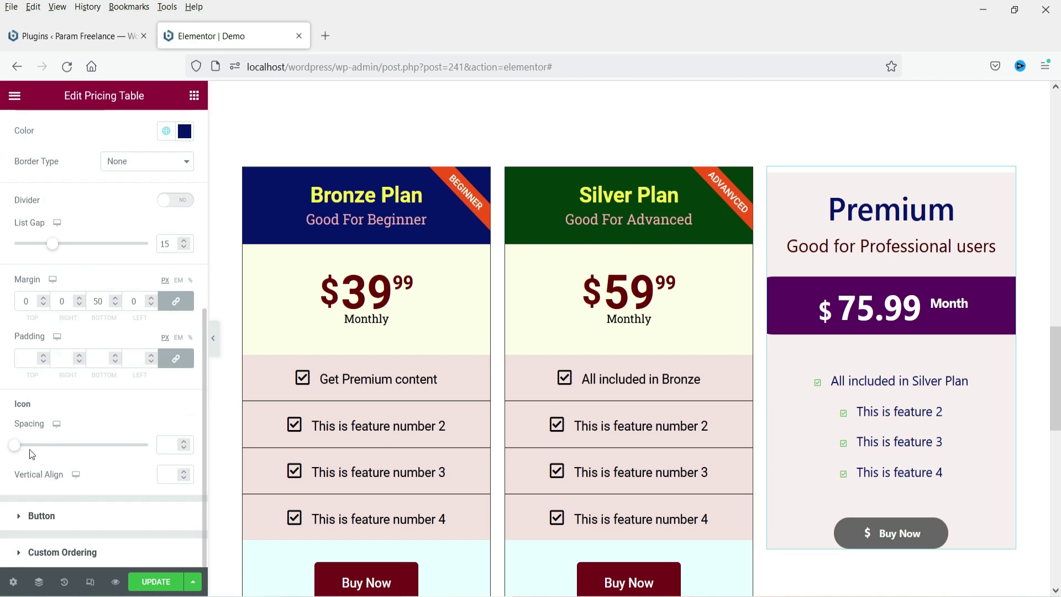
pyautogui.moveTo(19, 448)
pyautogui.mouseDown()
pyautogui.moveTo(42, 448)
pyautogui.moveTo(29, 449)
pyautogui.mouseUp()
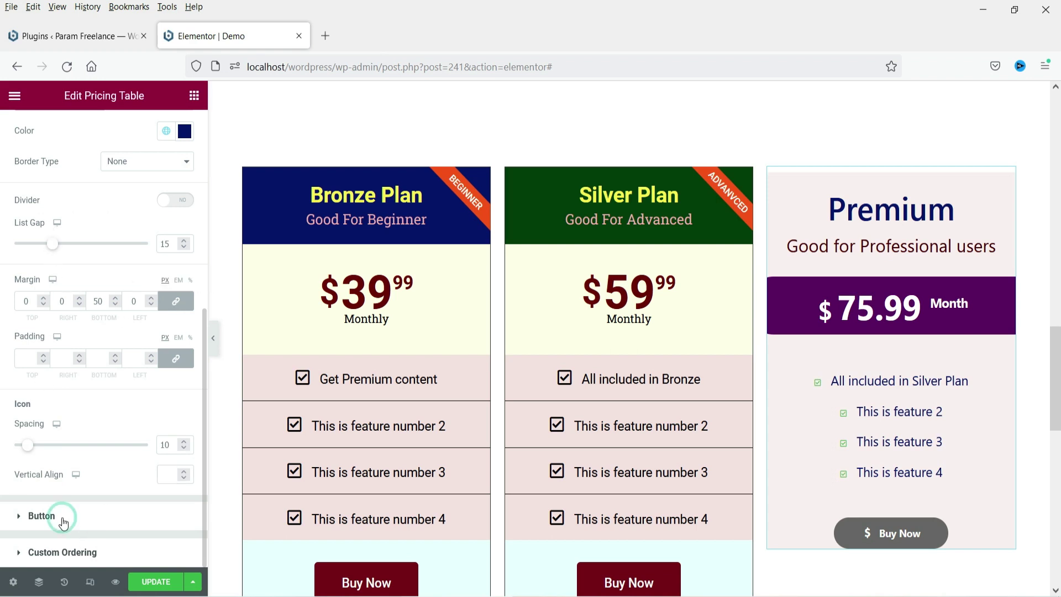
# - Set the icon size of the Premium table's Buy Now button to 16 px
pyautogui.click(413, 373)
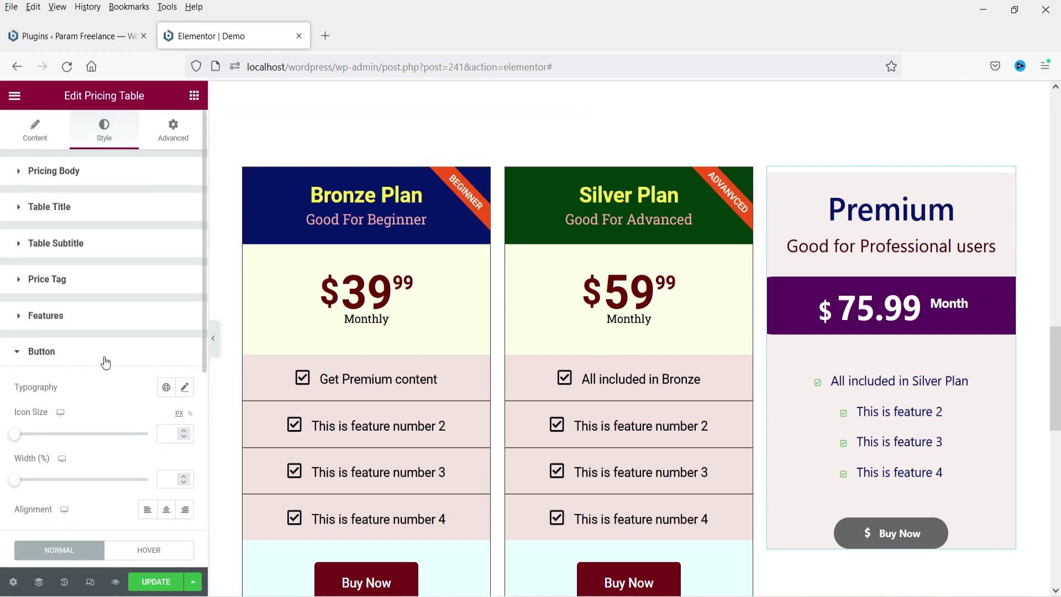
pyautogui.scroll(-3, 110, 356)
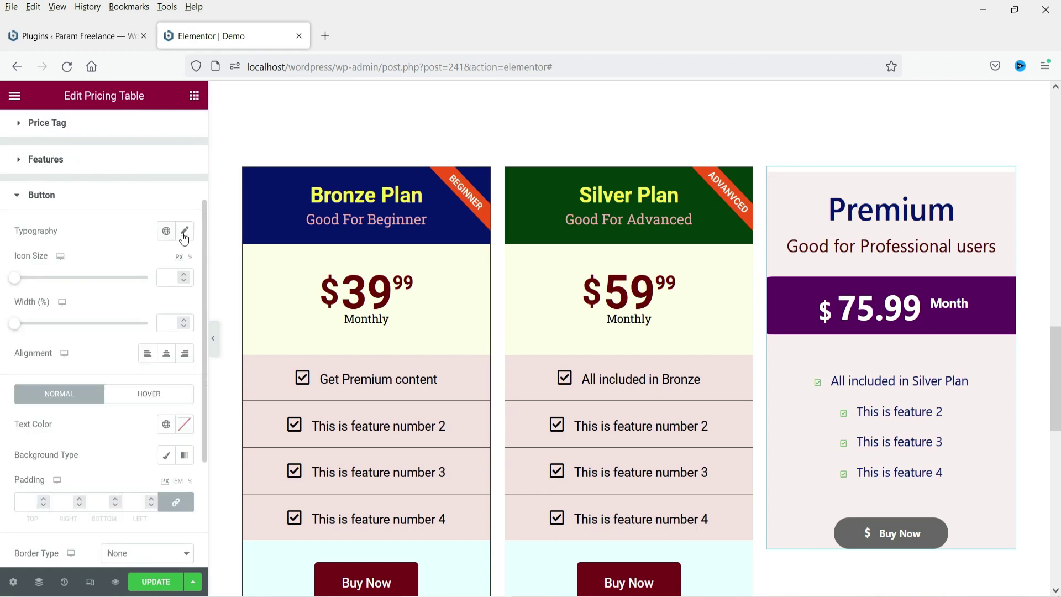
pyautogui.moveTo(18, 283); pyautogui.dragTo(36, 283)
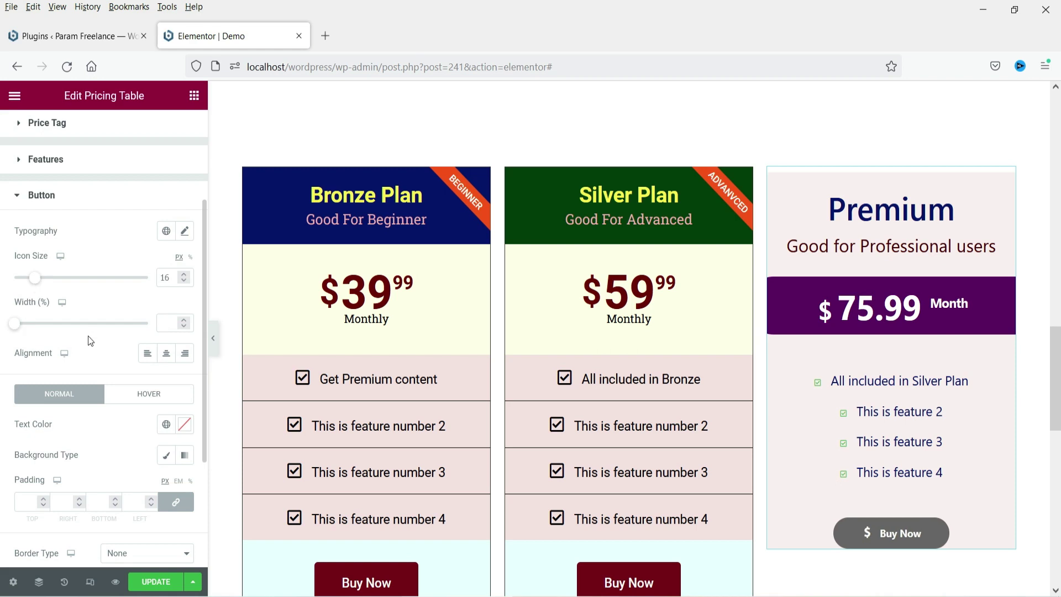
# - Try left alignment for the Premium table's Buy Now button and set its alignment to center
pyautogui.click(167, 357)
pyautogui.click(147, 354)
pyautogui.click(170, 355)
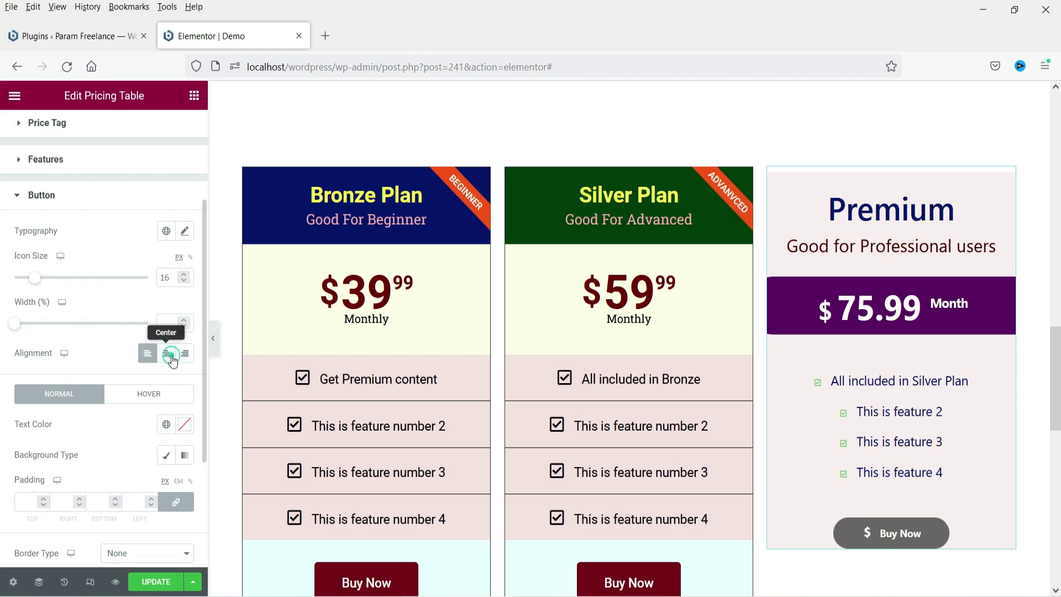
# - Give the Premium table's Buy Now button a gradient background with dark blue #070670 as the first colour
pyautogui.scroll(-3, 91, 381)
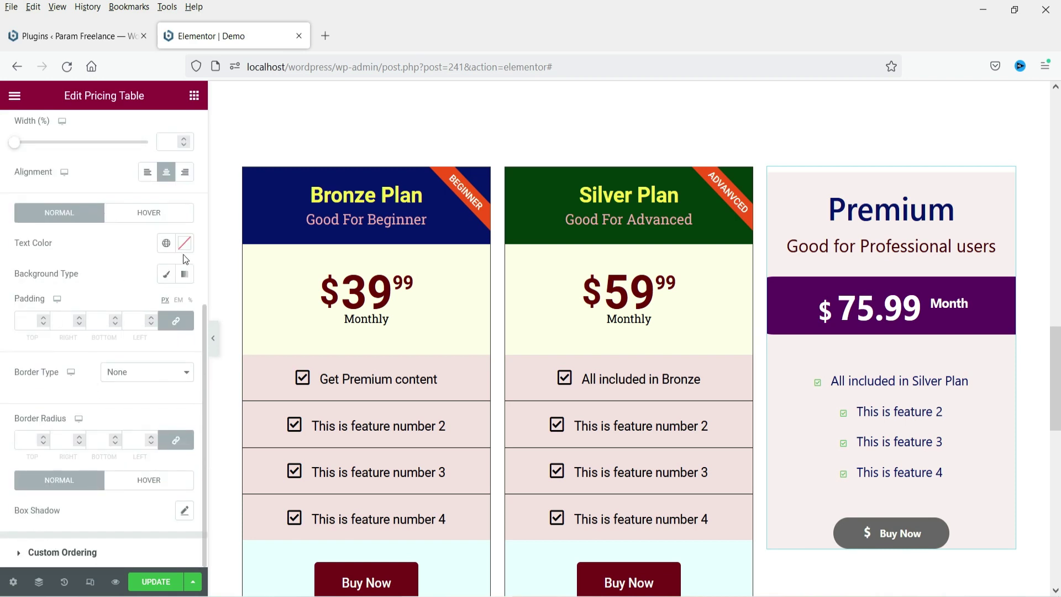
pyautogui.click(185, 276)
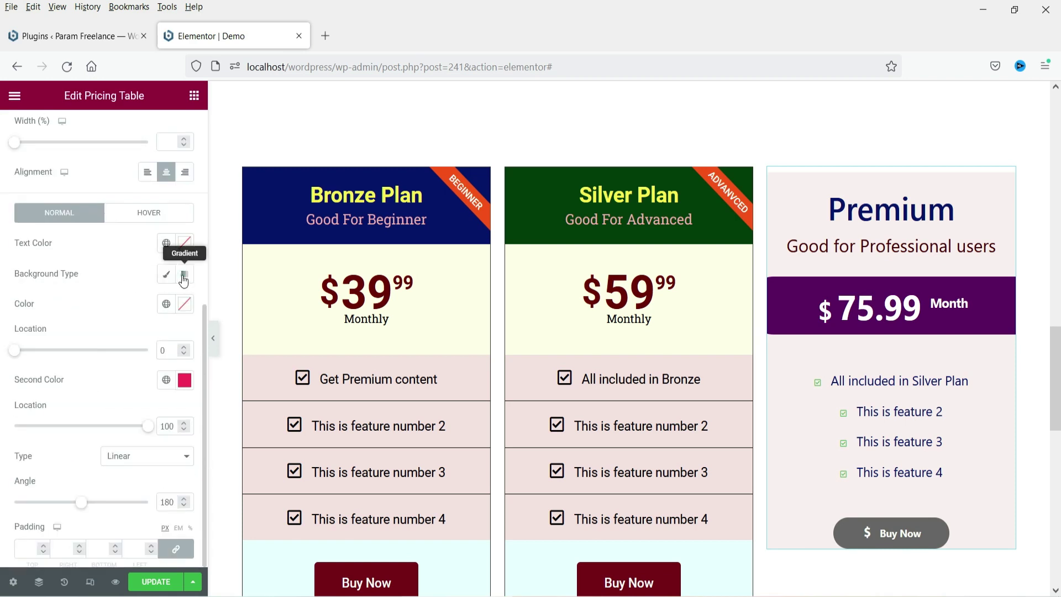
pyautogui.click(185, 303)
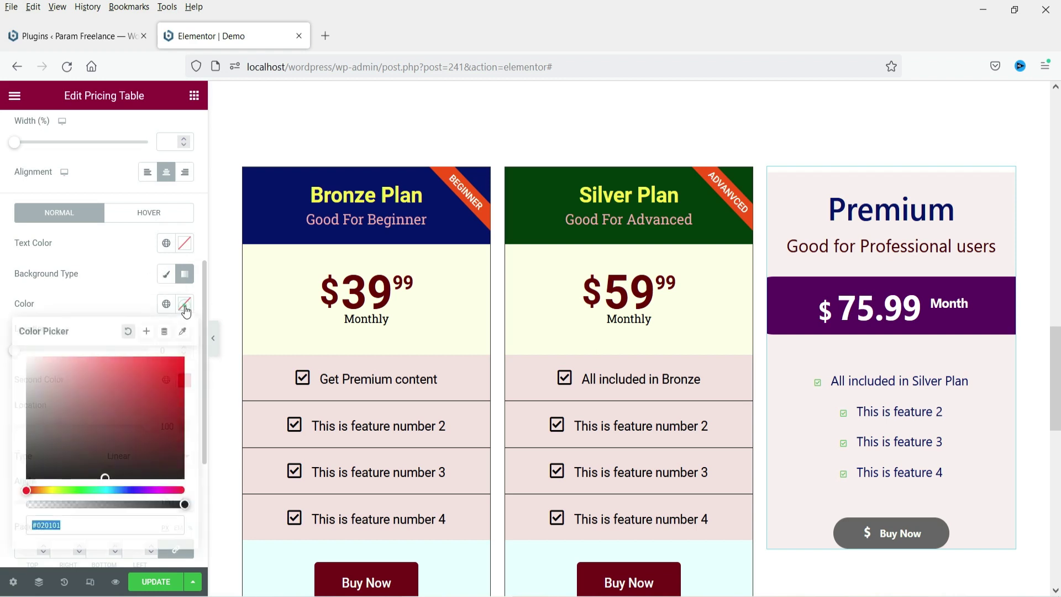
pyautogui.click(134, 489)
pyautogui.click(135, 372)
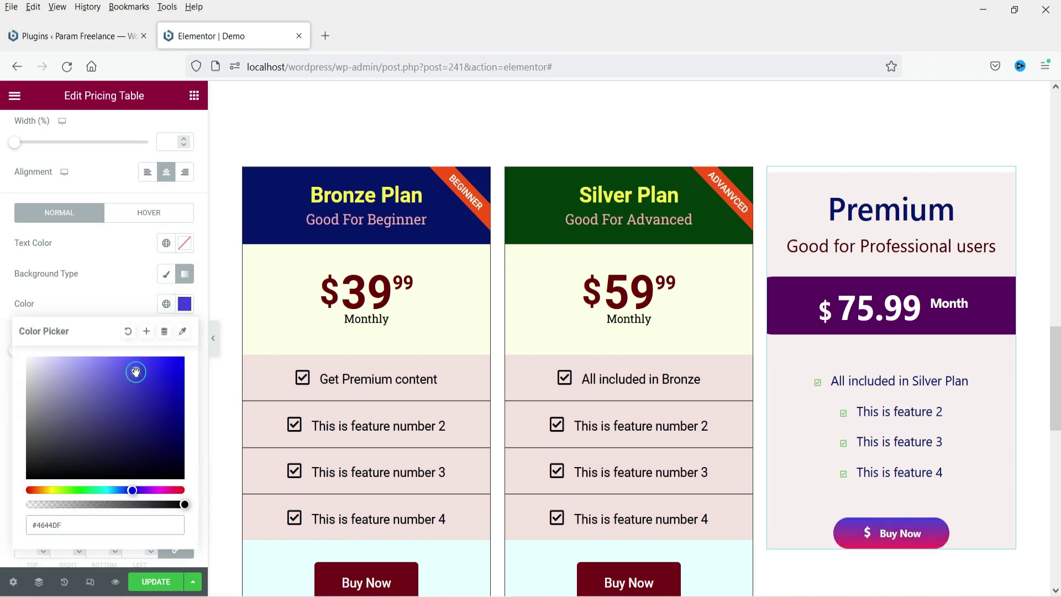
pyautogui.click(176, 425)
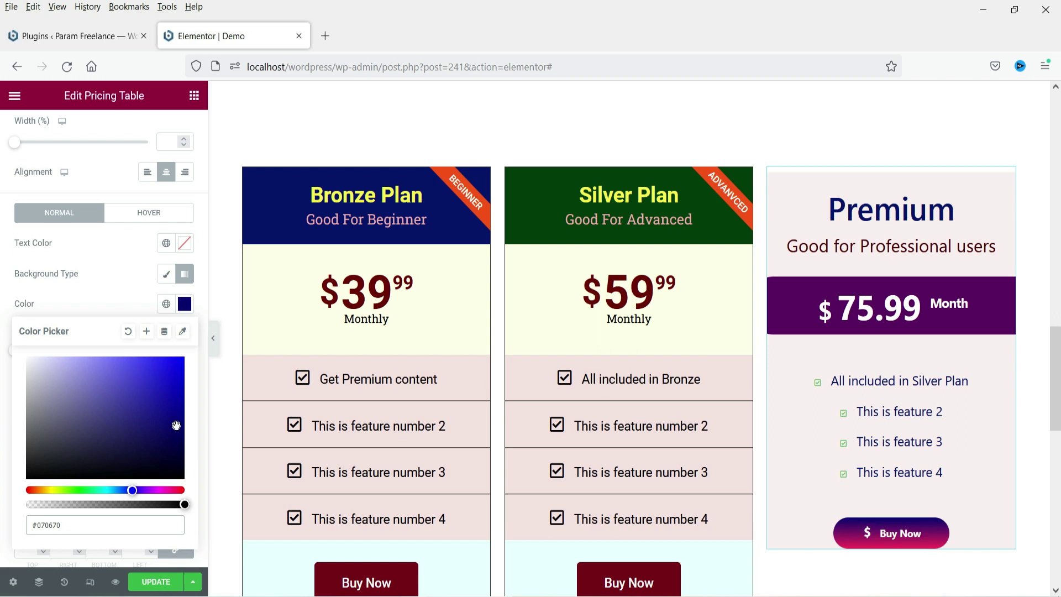
pyautogui.click(101, 305)
# - Set the second gradient colour of the Premium table's Buy Now button to a dark red
pyautogui.click(185, 380)
pyautogui.click(171, 254)
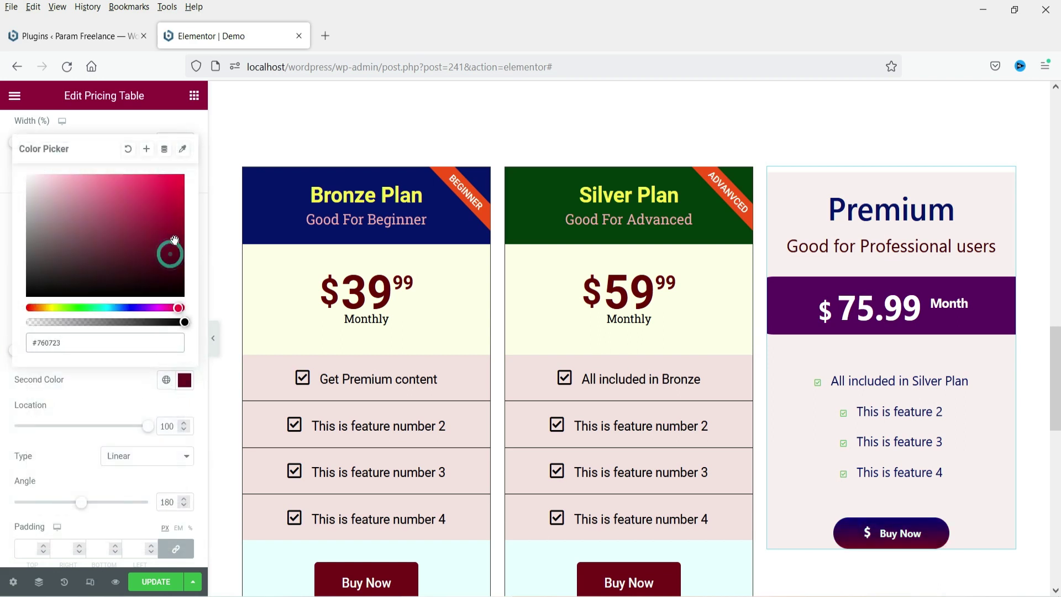
pyautogui.click(175, 234)
pyautogui.click(8, 225)
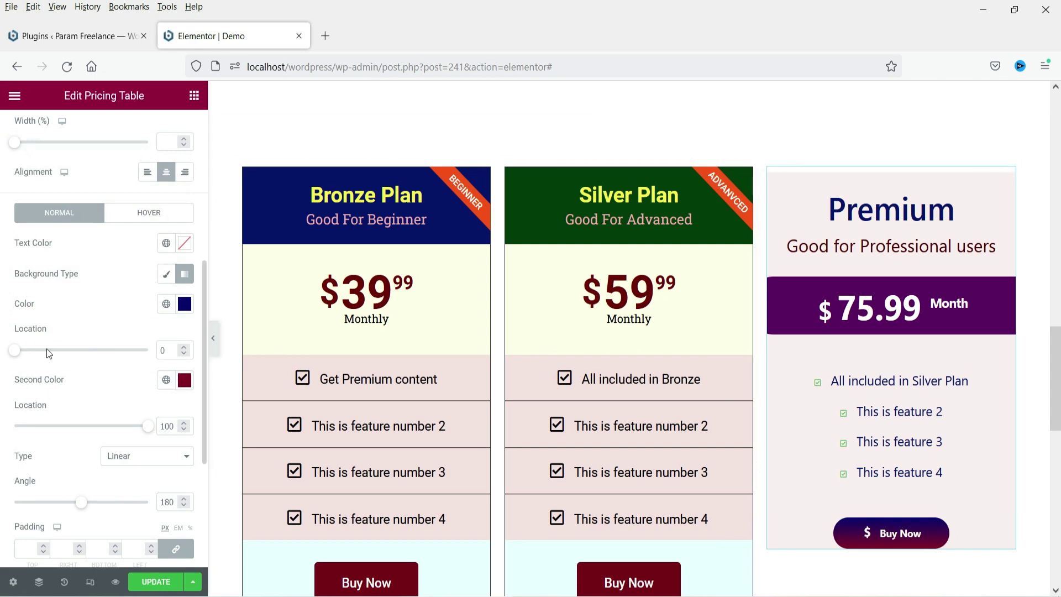
# - Try custom ordering on the Premium table with a header order of 9, reset it to 0 and disable the ordering
pyautogui.scroll(-2, 144, 365)
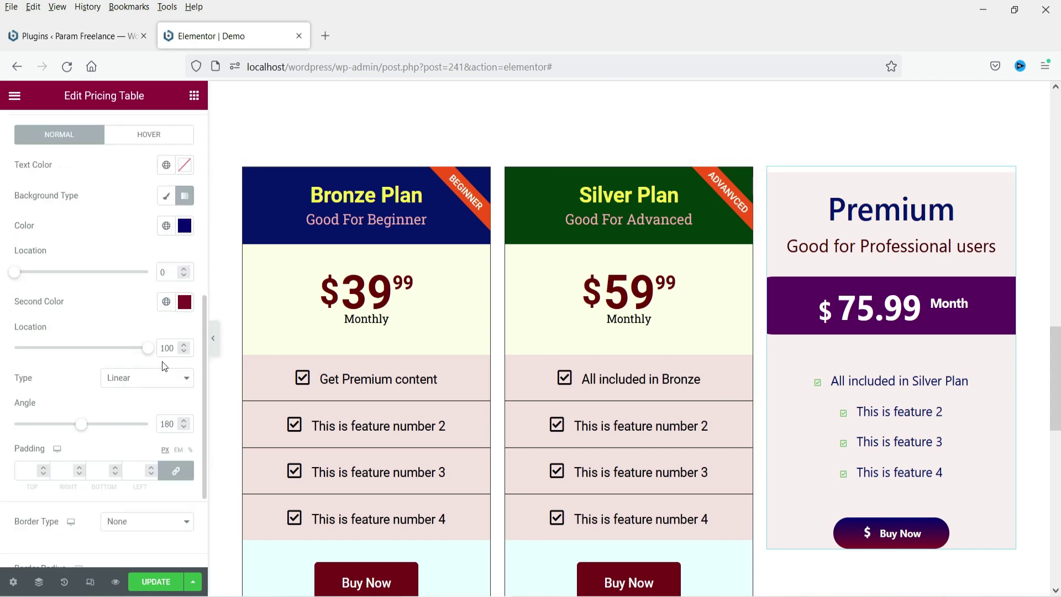
pyautogui.scroll(-4, 100, 365)
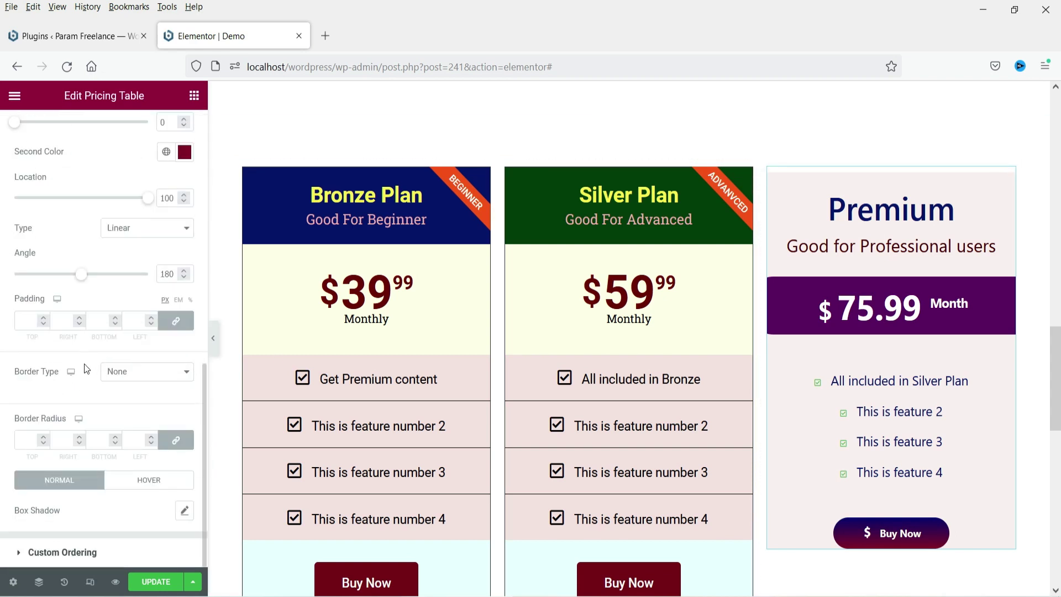
pyautogui.click(54, 549)
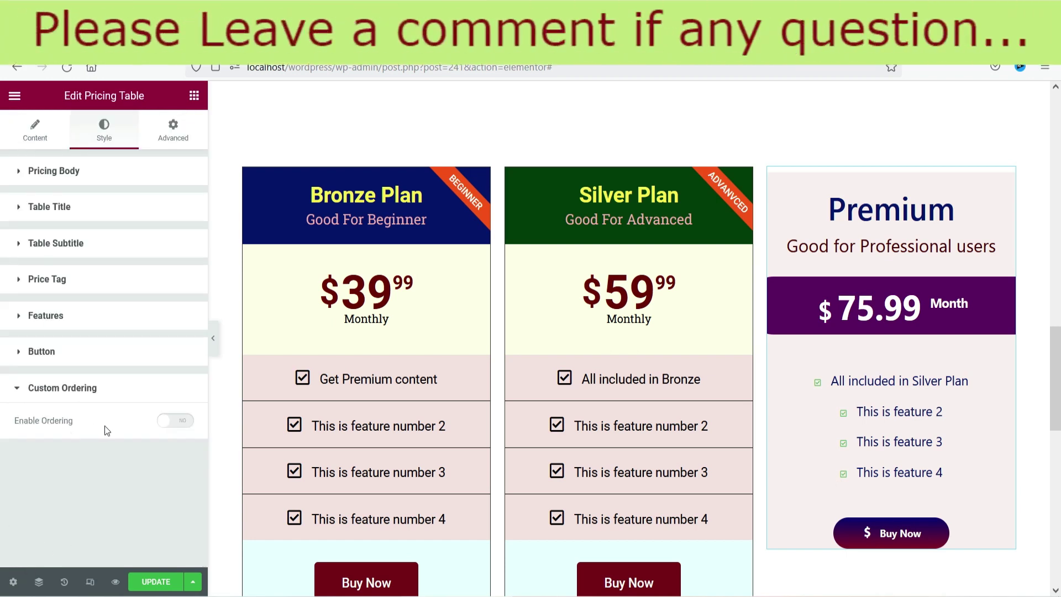
pyautogui.click(180, 421)
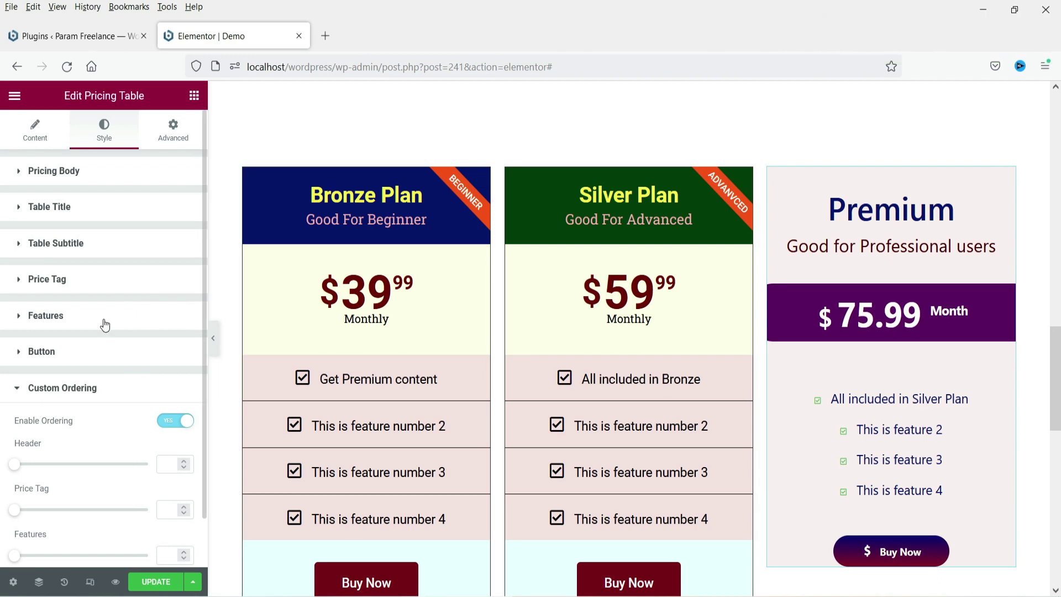
pyautogui.scroll(-1, 114, 408)
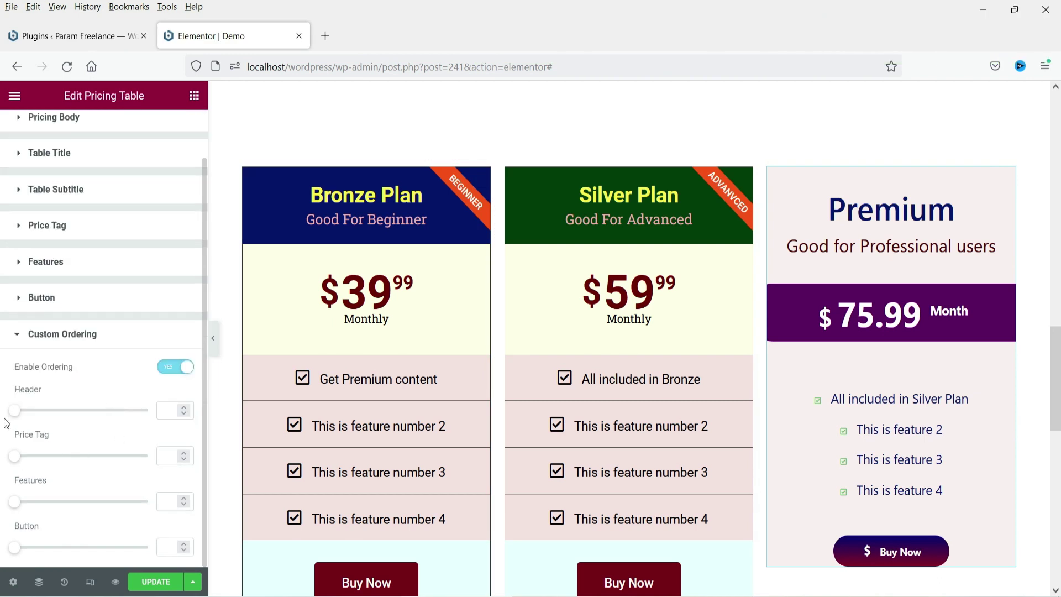
pyautogui.moveTo(14, 412)
pyautogui.mouseDown()
pyautogui.moveTo(50, 415)
pyautogui.moveTo(27, 420)
pyautogui.mouseUp()
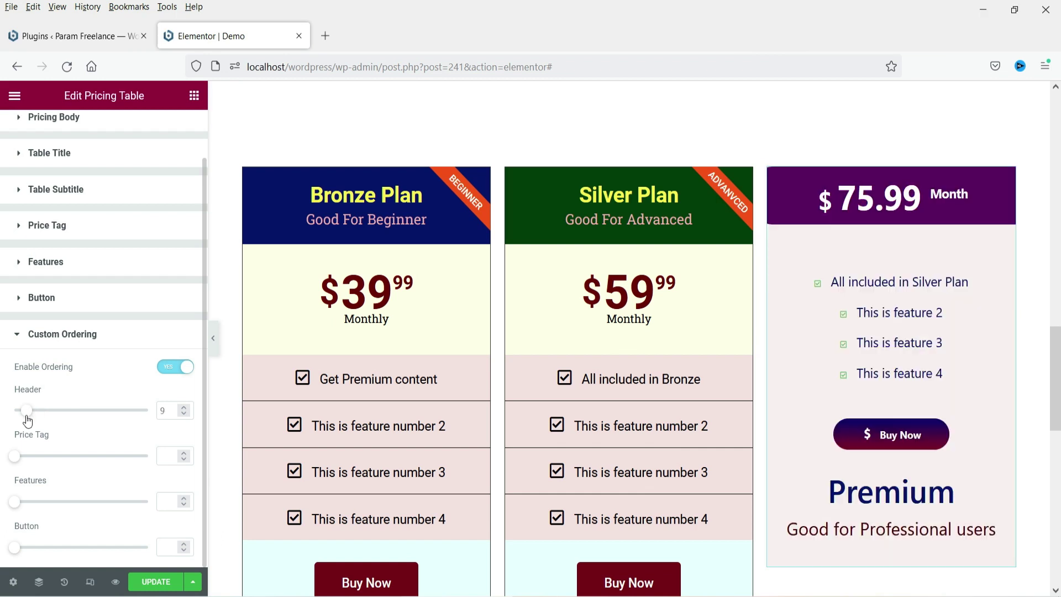
pyautogui.moveTo(28, 420); pyautogui.dragTo(3, 411)
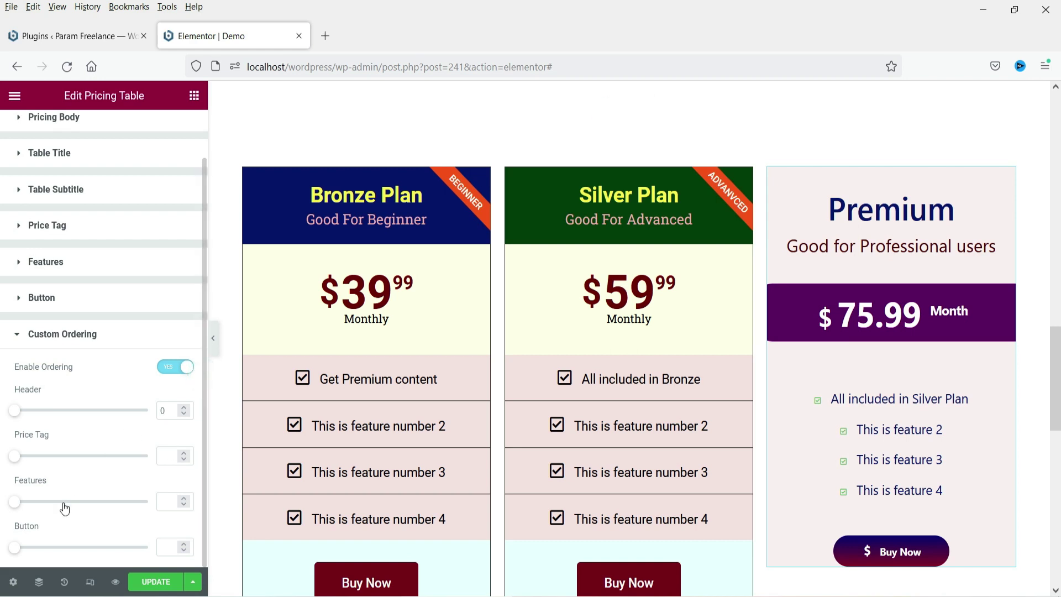
pyautogui.click(170, 375)
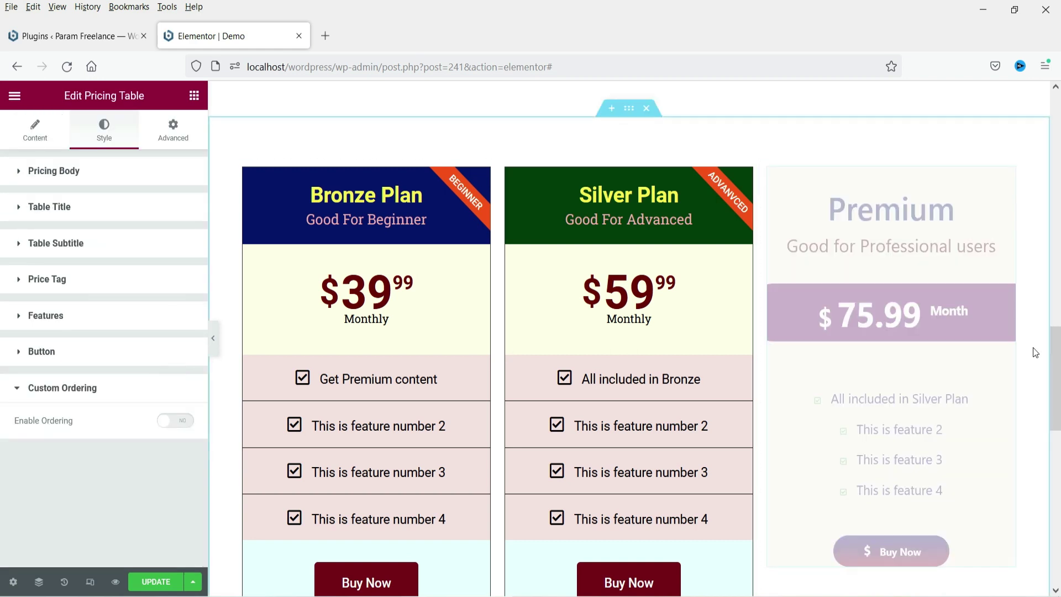
# - Add a solid border with a width of 1 on all sides of the Premium table and update the page
pyautogui.click(173, 130)
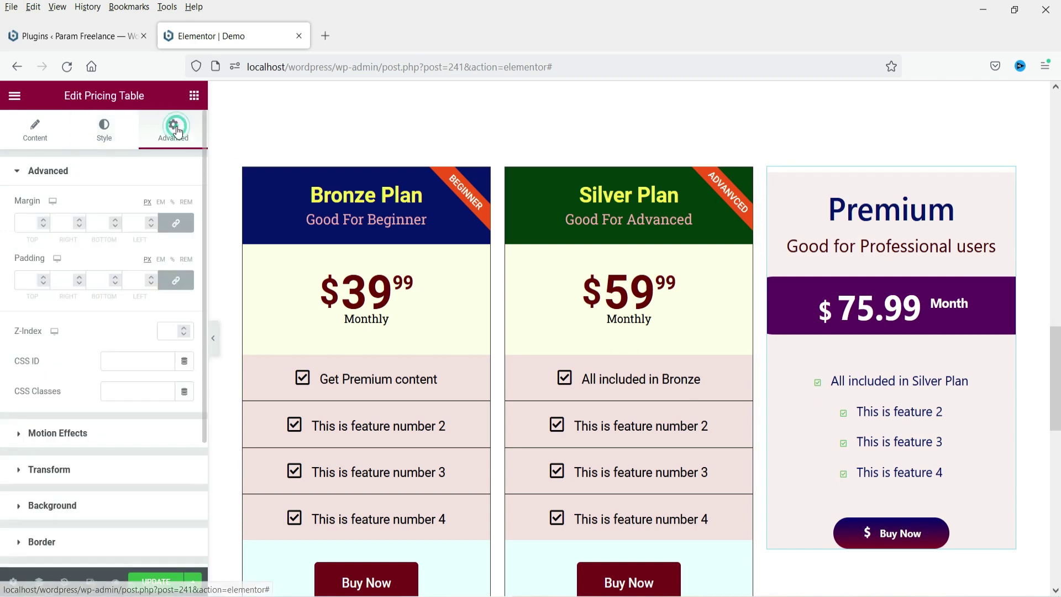
pyautogui.click(86, 550)
pyautogui.click(142, 381)
pyautogui.click(142, 416)
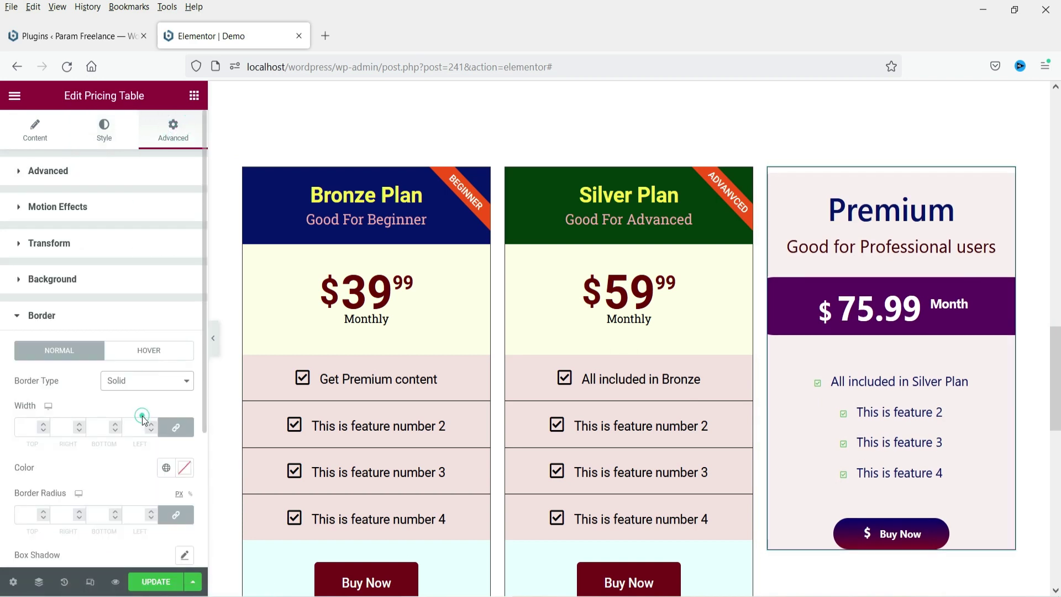
pyautogui.click(44, 424)
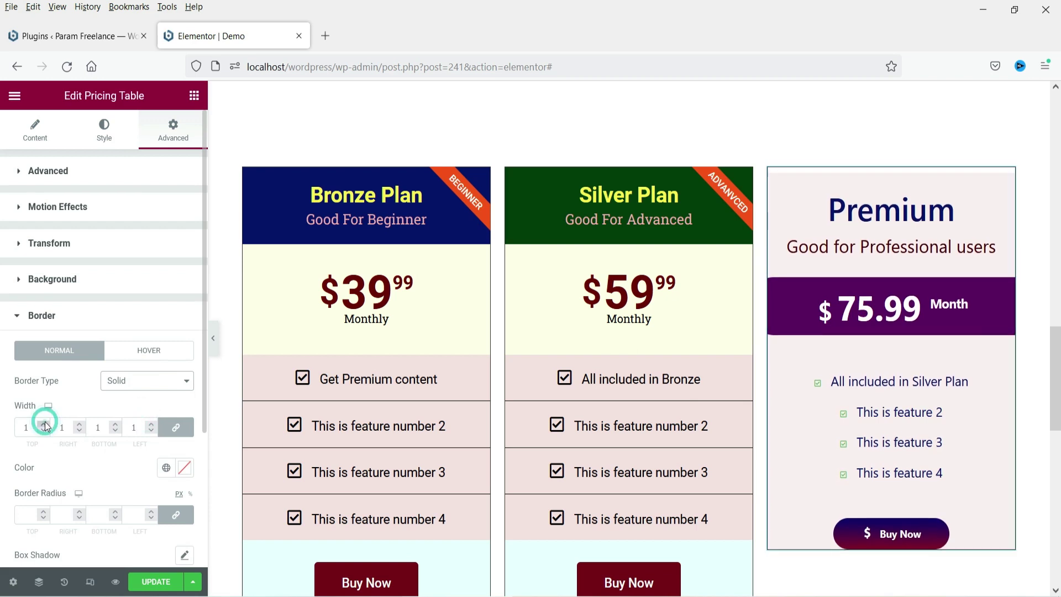
pyautogui.click(157, 582)
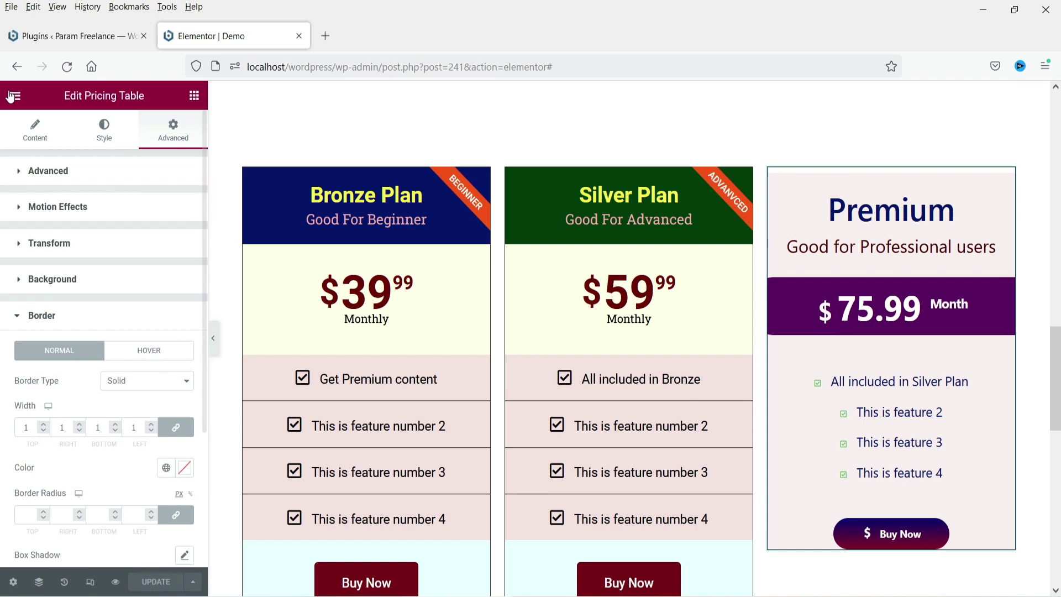
# - Open the published demo page in a new browser tab and examine its three-column pricing section
pyautogui.click(14, 96)
pyautogui.rightClick(80, 321)
pyautogui.click(140, 333)
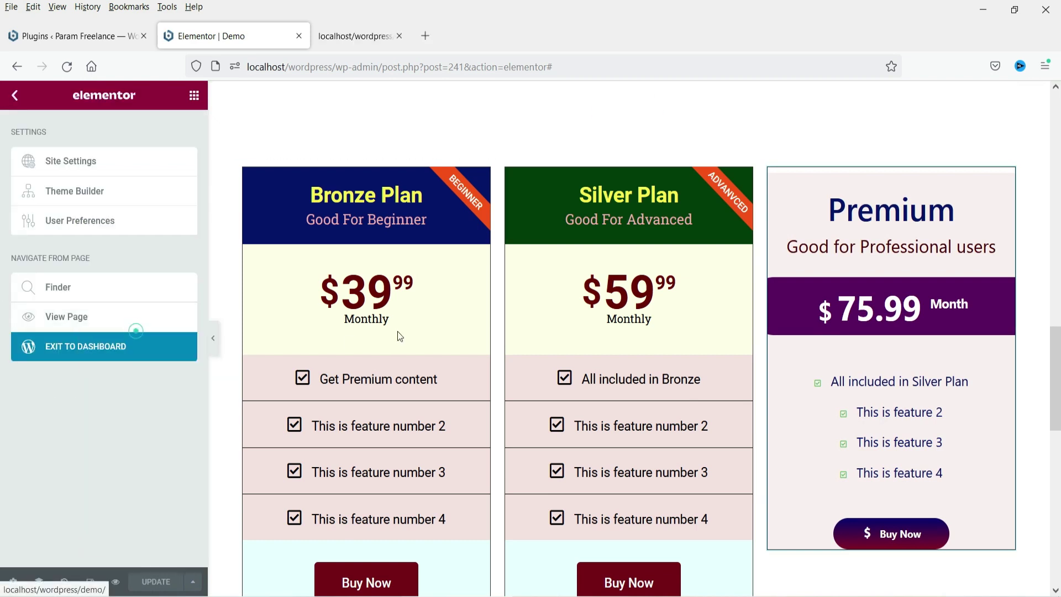
pyautogui.click(387, 37)
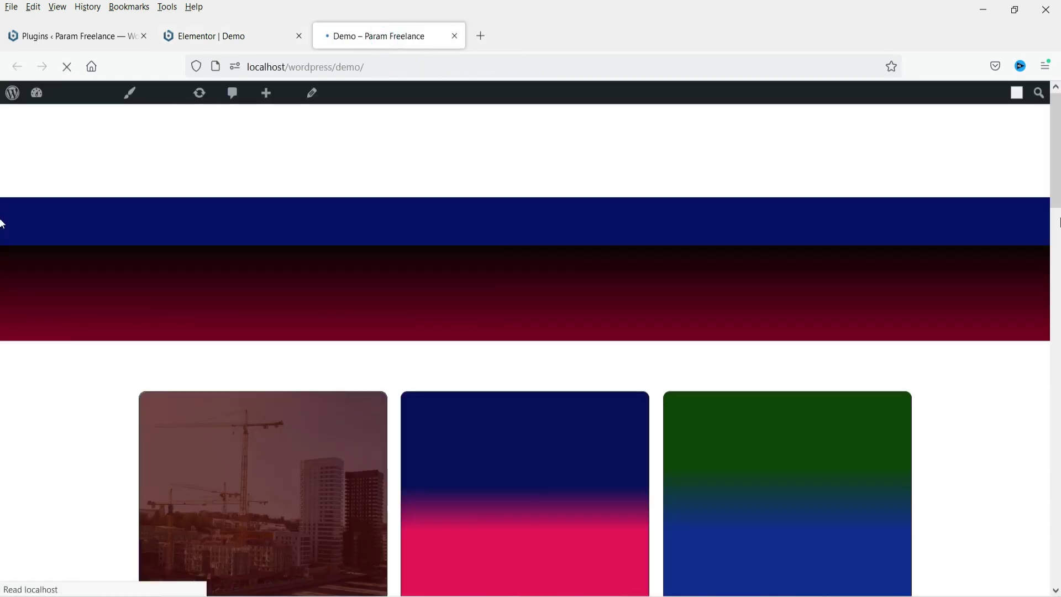
pyautogui.scroll(-8, 2, 267)
pyautogui.scroll(-10, 3, 331)
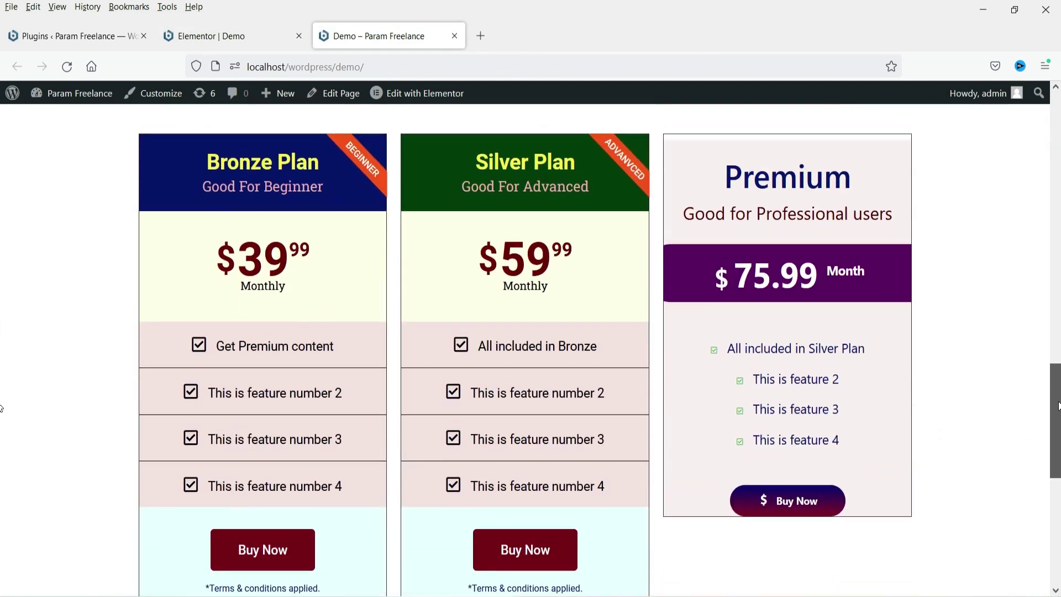
pyautogui.scroll(-1, 1056, 409)
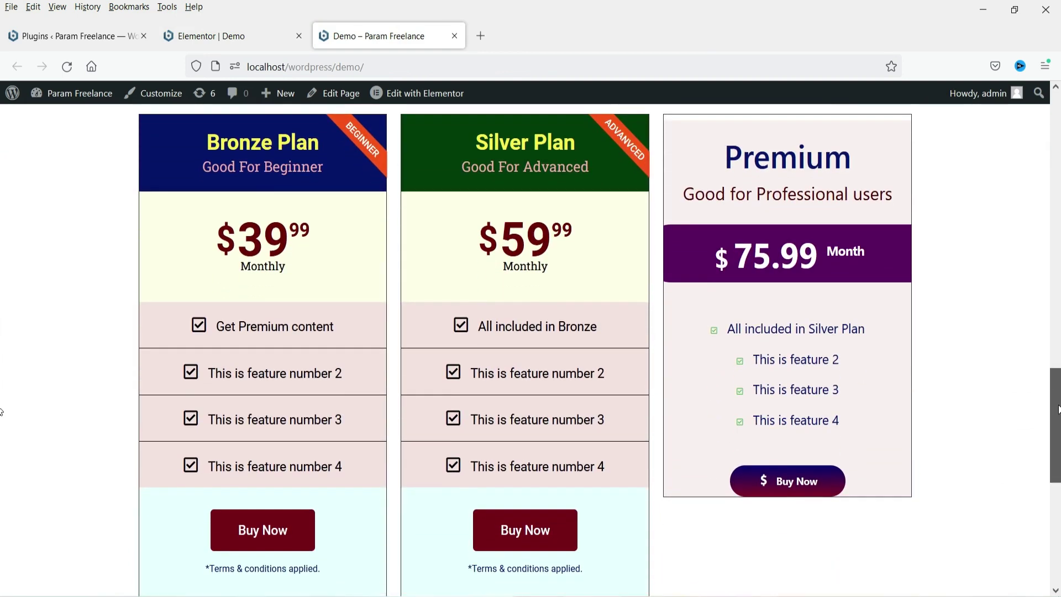